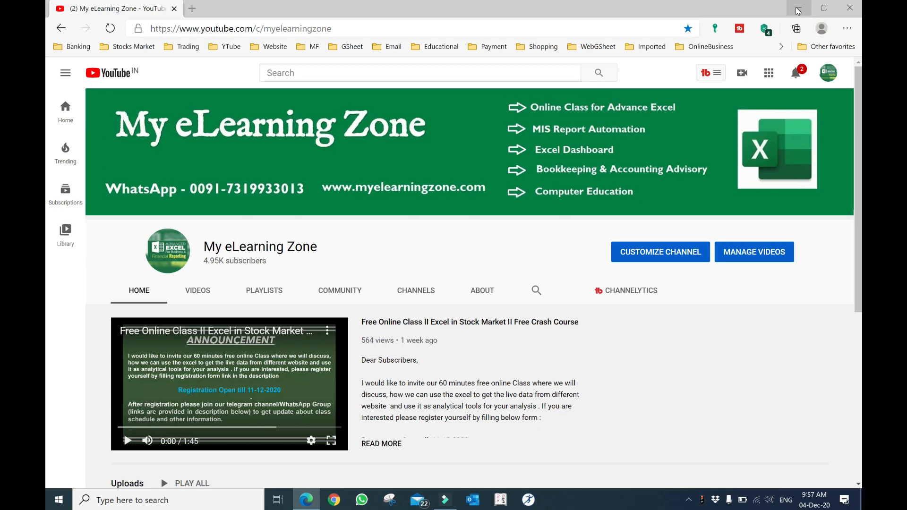
Minimize the browser and open the FII & DII Data Analysis workbook from the desktop in Excel.
left_click(797, 11)
left_click_drag(364, 310, 367, 222)
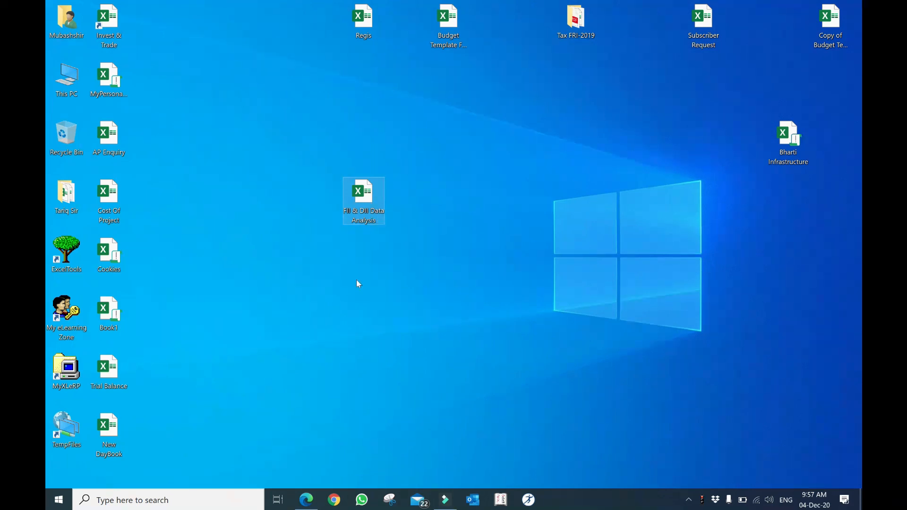
double_click(361, 197)
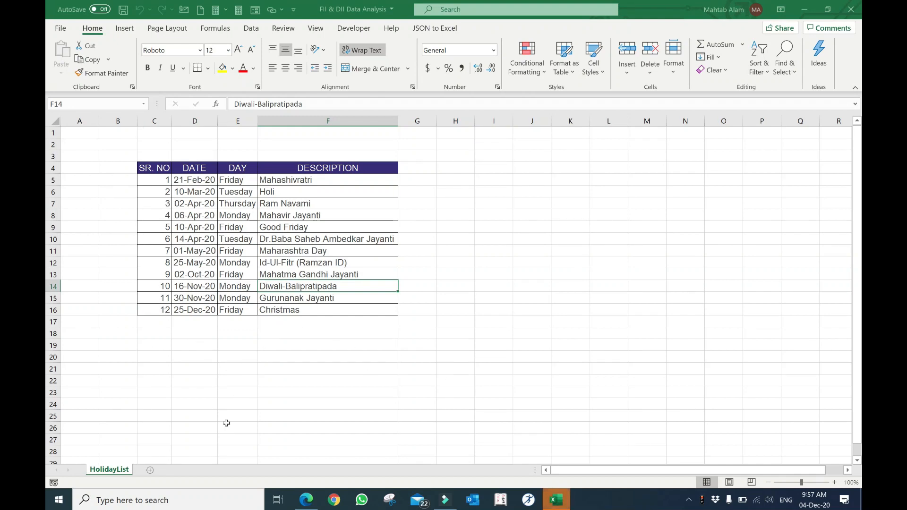
Add a new worksheet after HolidayList and name it General.
left_click(150, 470)
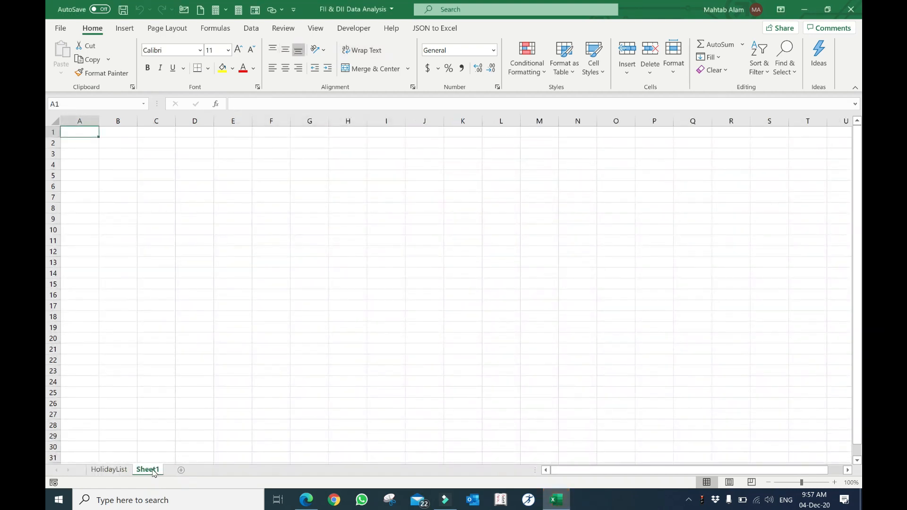
right_click(152, 473)
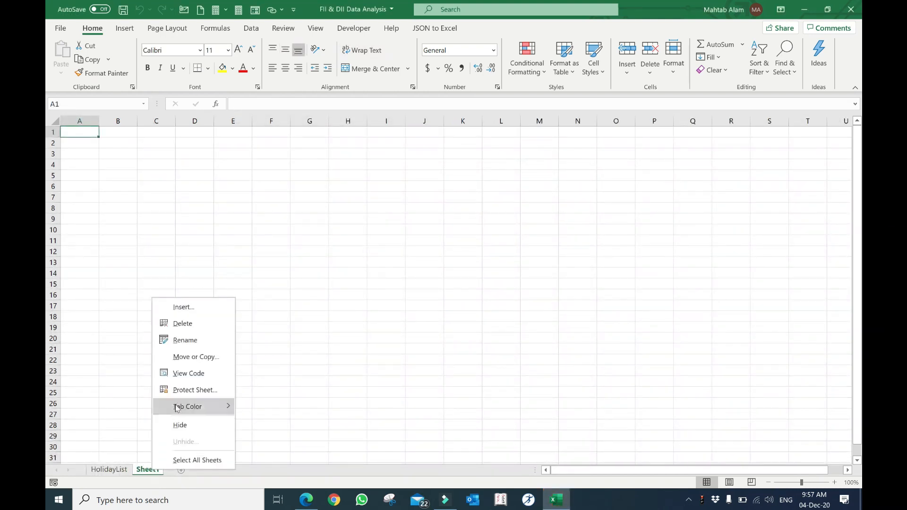
left_click(182, 338)
type("Ge")
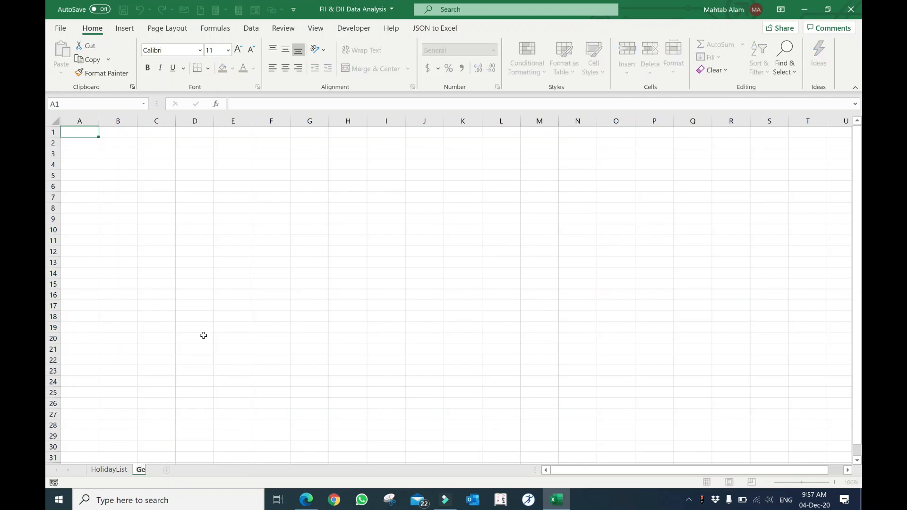
type("ra")
key("BackSpace")
key("BackSpace")
type("ral")
key("BackSpace")
key("BackSpace")
key("BackSpace")
type("neral")
key("Return")
Enter the heading Report Date in C7 and fit column C to its text.
left_click(181, 254)
left_click(163, 198)
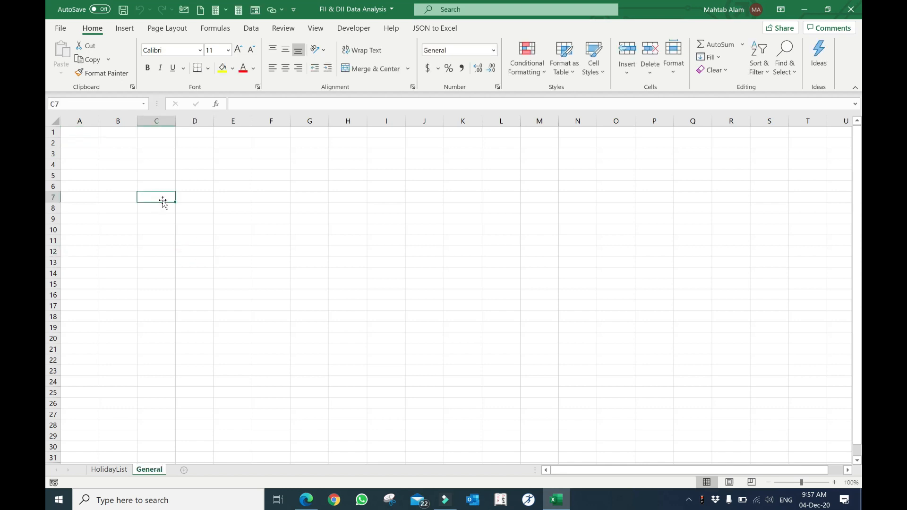
type("DA")
key("BackSpace")
key("BackSpace")
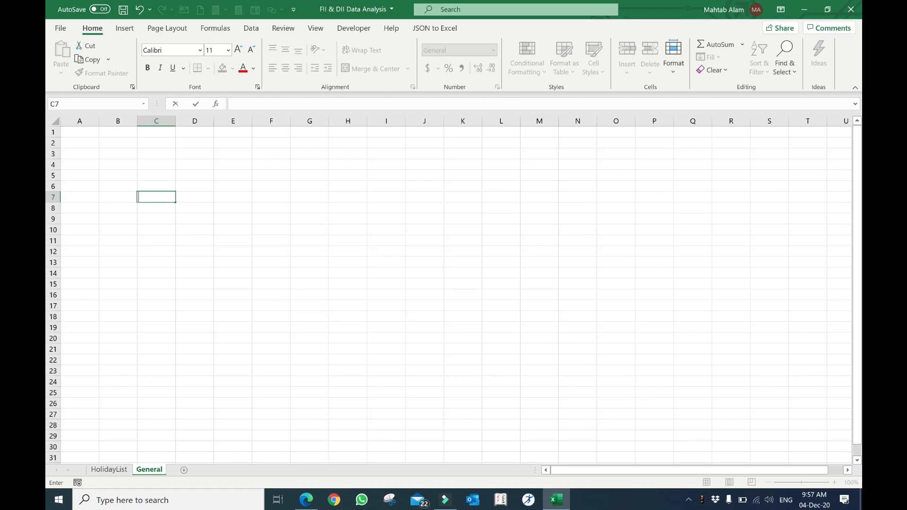
type("Report Date")
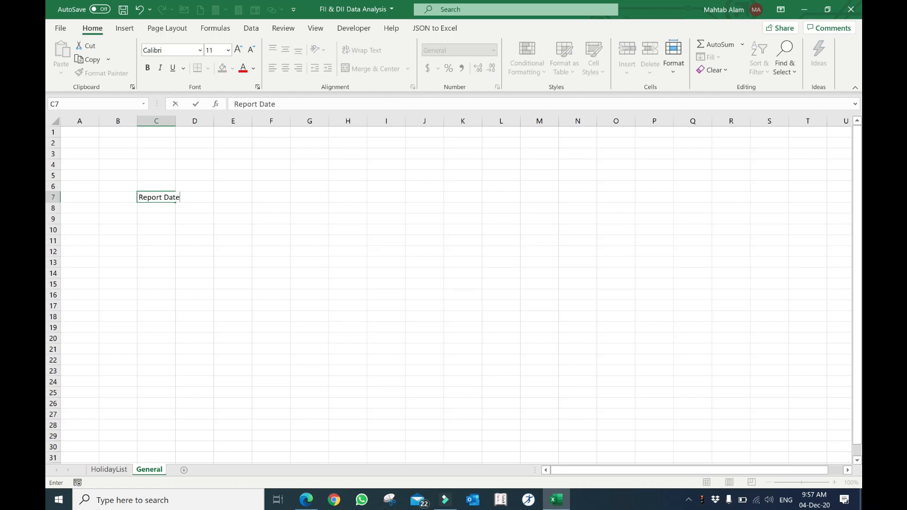
left_click(170, 219)
double_click(175, 121)
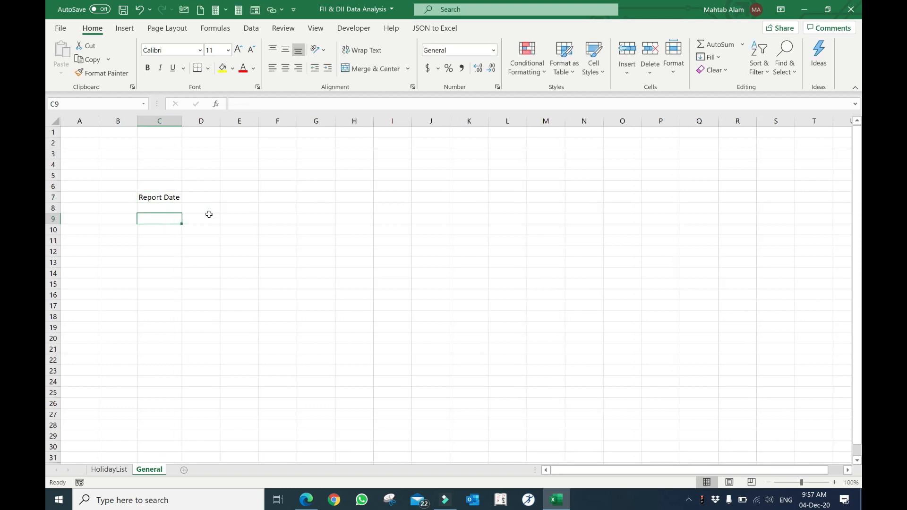
Enter the heading TextFormat in D7 and adjust the widths of the two heading columns.
left_click(202, 196)
type("Text")
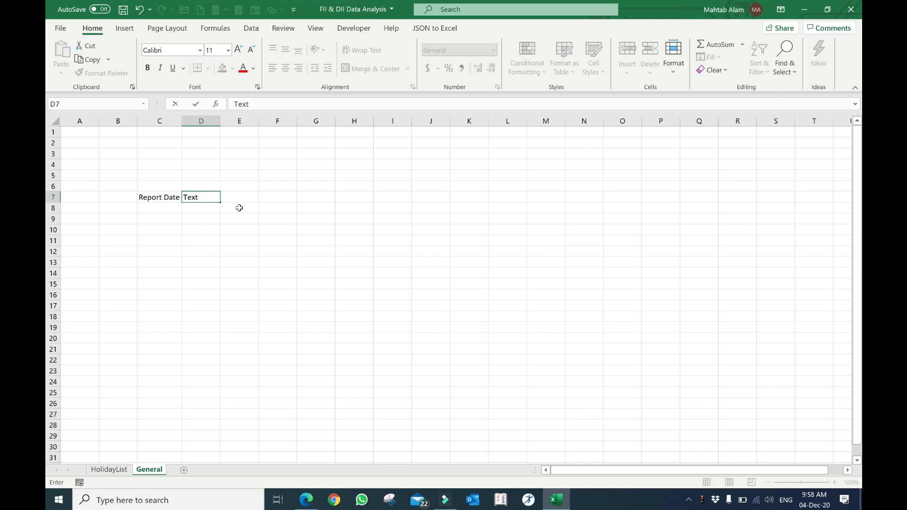
type("Format")
left_click(190, 249)
mouse_move(221, 120)
left_mouse_down()
mouse_move(235, 122)
mouse_move(203, 121)
left_mouse_up()
Convert the range C7:D11 into a table with headers and widen column D.
left_click_drag(176, 197, 257, 245)
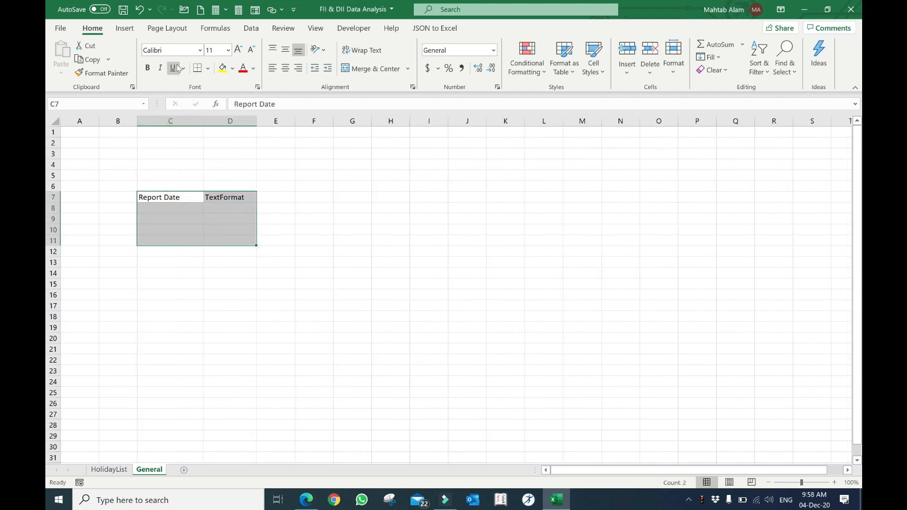
left_click(125, 28)
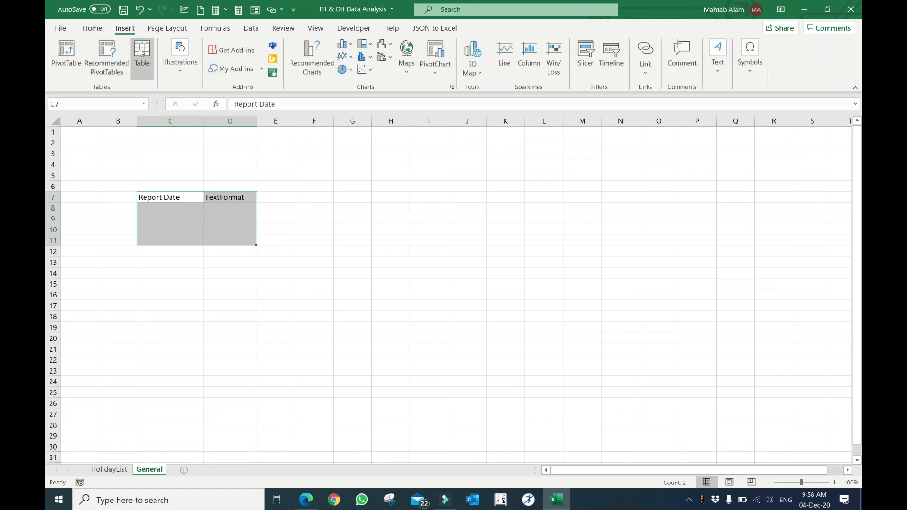
left_click(142, 52)
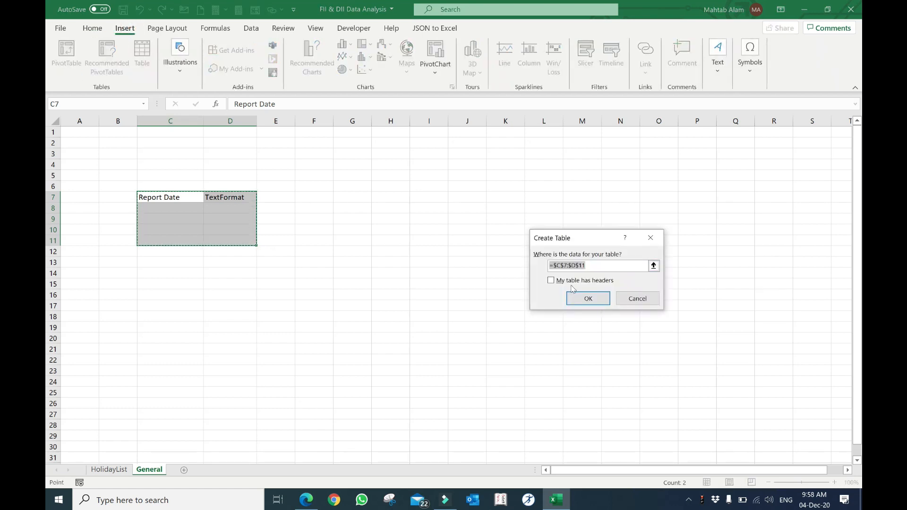
key("Tab")
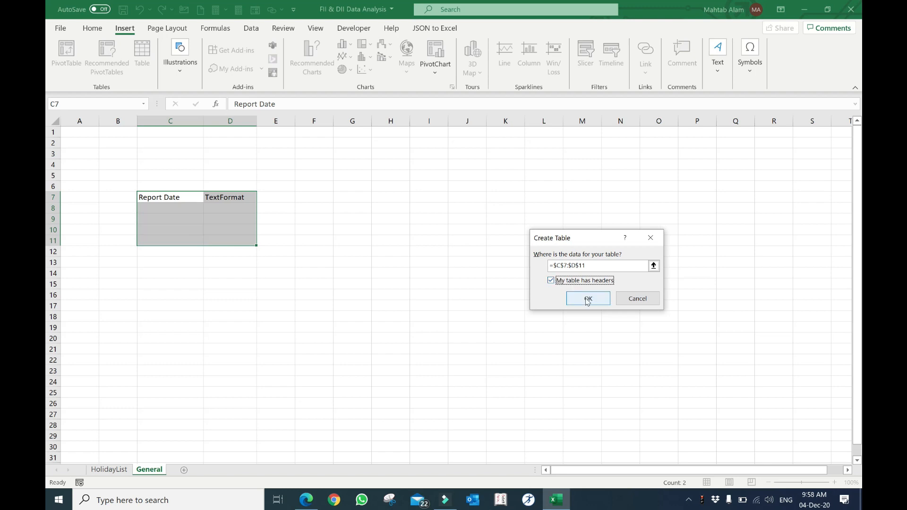
left_click(585, 297)
left_click_drag(254, 121, 268, 128)
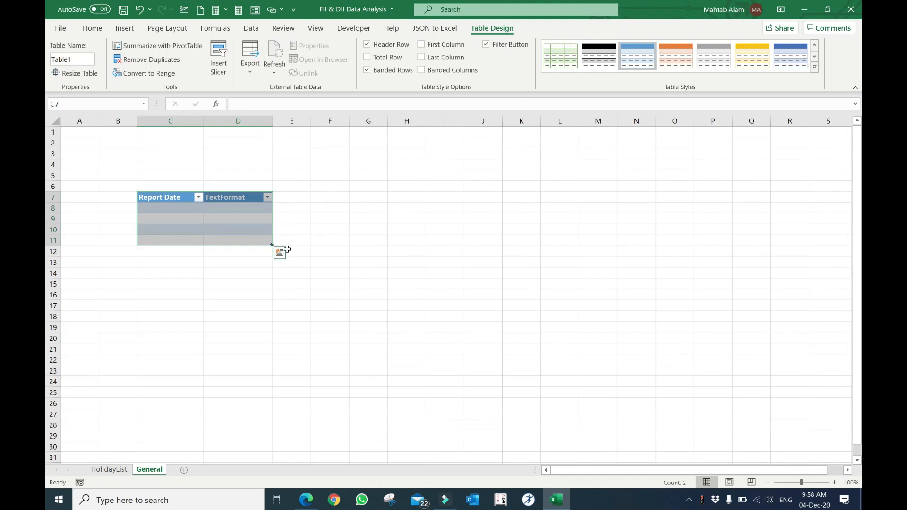
Enter 3-12 as the first report date in C8.
left_click(209, 220)
left_click(183, 211)
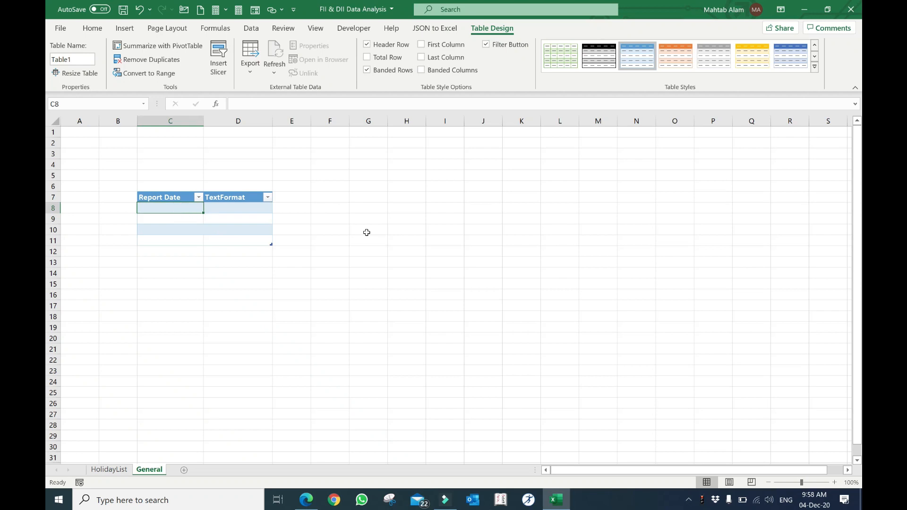
type("3")
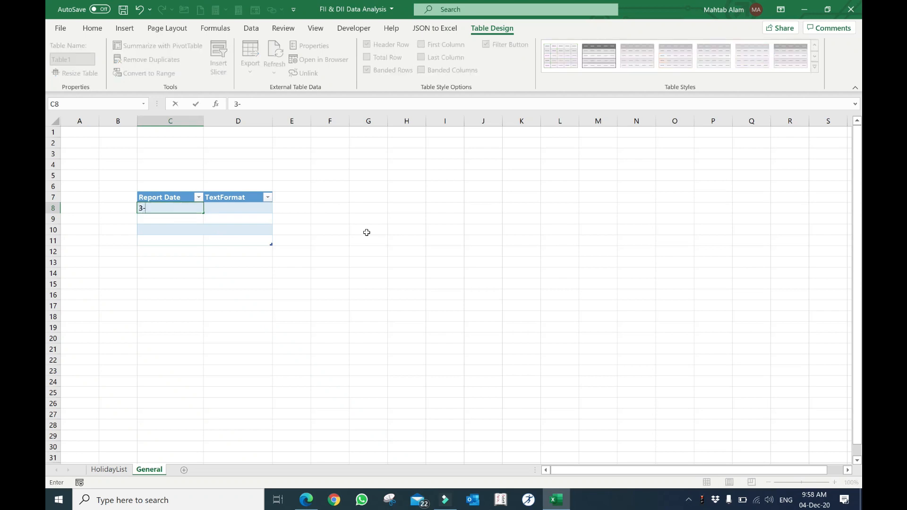
type("-12")
key("Return")
key("Up")
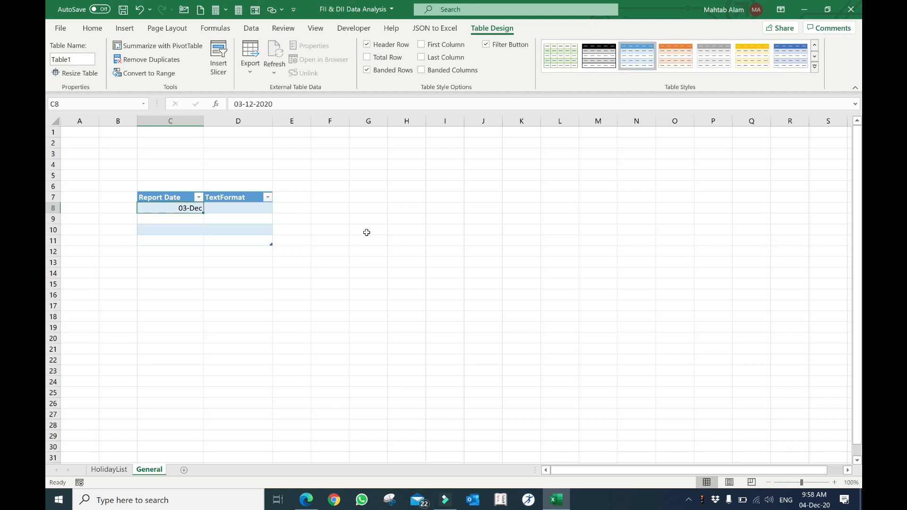
Format C8:C11 as day-month-year dates in the style 03-Dec-20 and narrow column C.
key("ctrl+shift+Down")
key("ctrl+shift+Down")
key("ctrl+shift+Up")
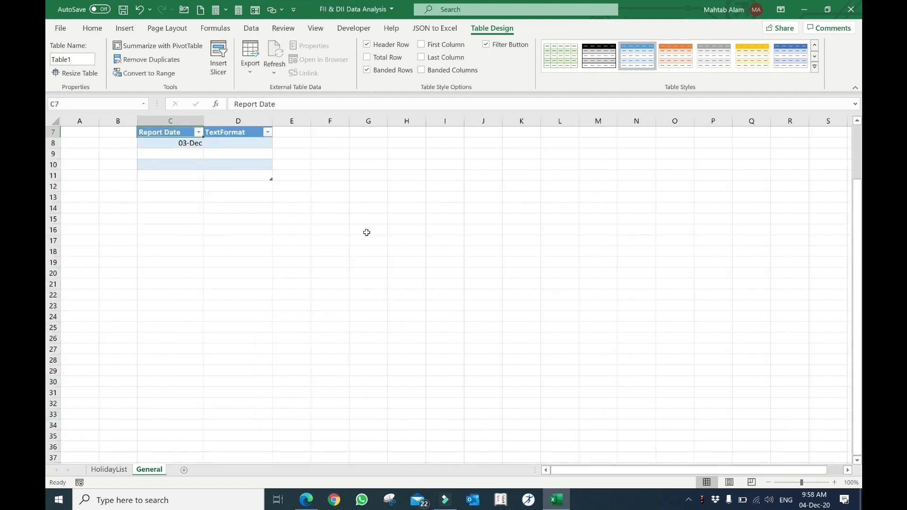
key("shift+Down")
key("shift+Down")
key("shift+Down")
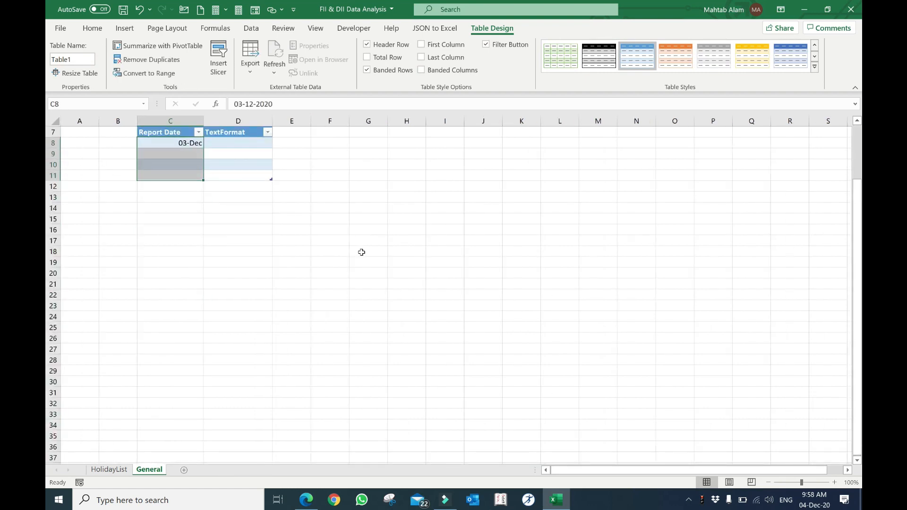
scroll(360, 251, "up", 2)
right_click(182, 226)
left_click(157, 226)
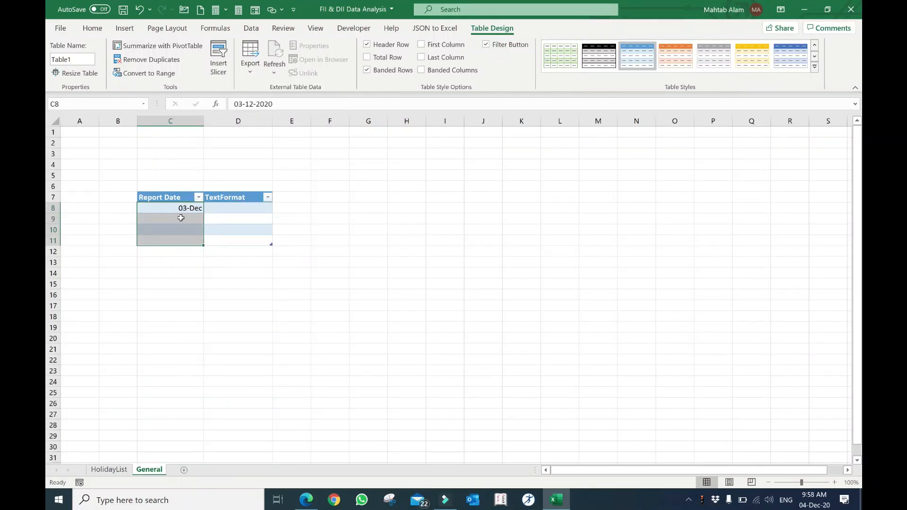
key("ctrl+shift+3")
left_click_drag(204, 122, 192, 122)
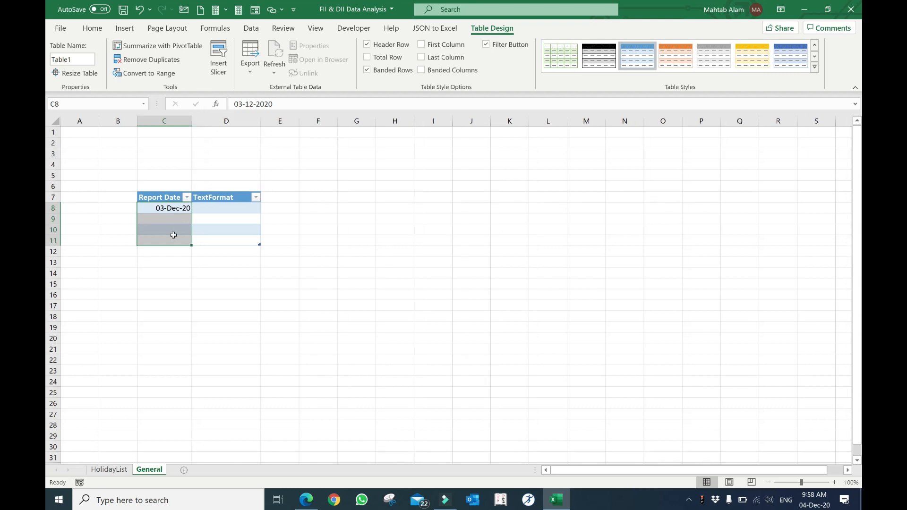
Enter 2-12 as the second report date in C9.
left_click(180, 221)
type("2")
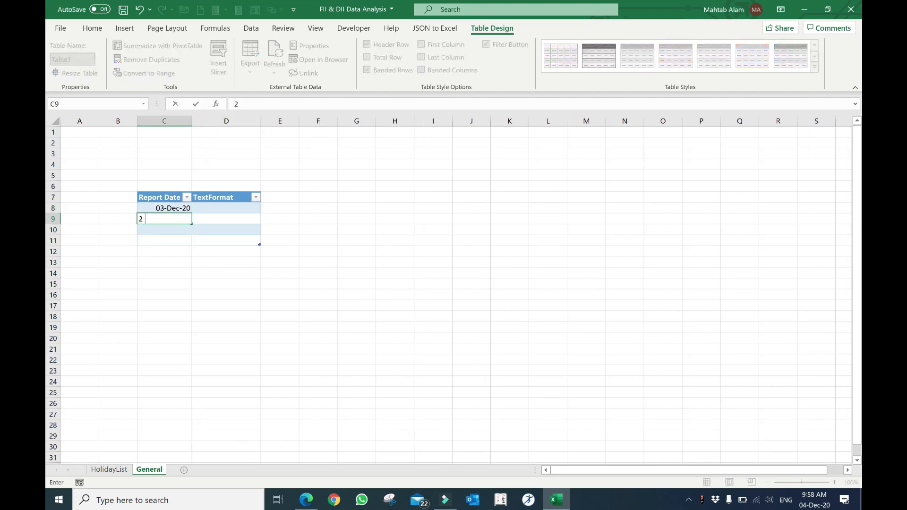
type("-12")
key("BackSpace")
type("2")
key("Return")
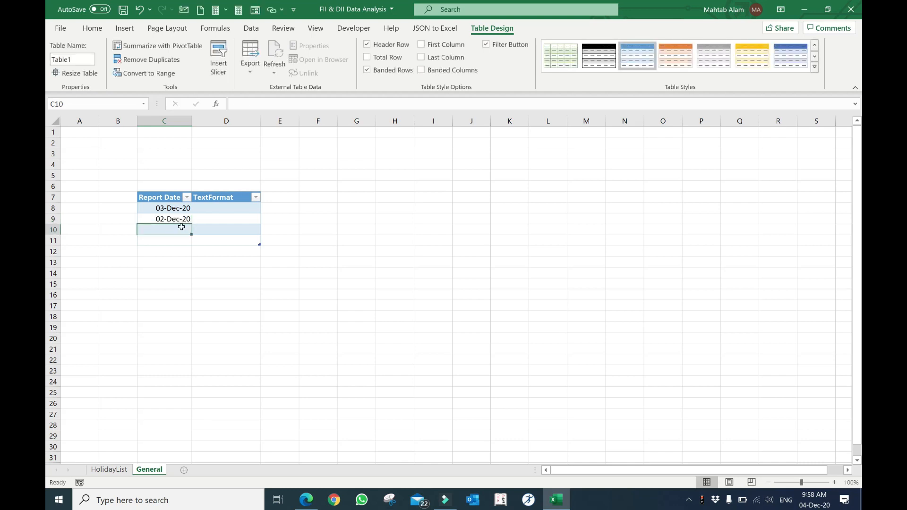
Check the December 2020 system calendar and enter 1-12-20 as the report date in C10.
left_click(803, 507)
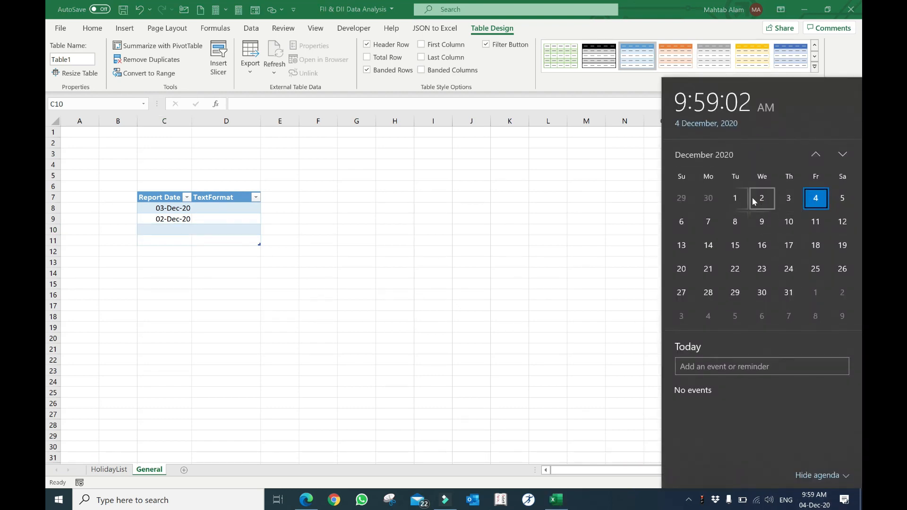
left_click(178, 230)
type("1-12-20")
key("Return")
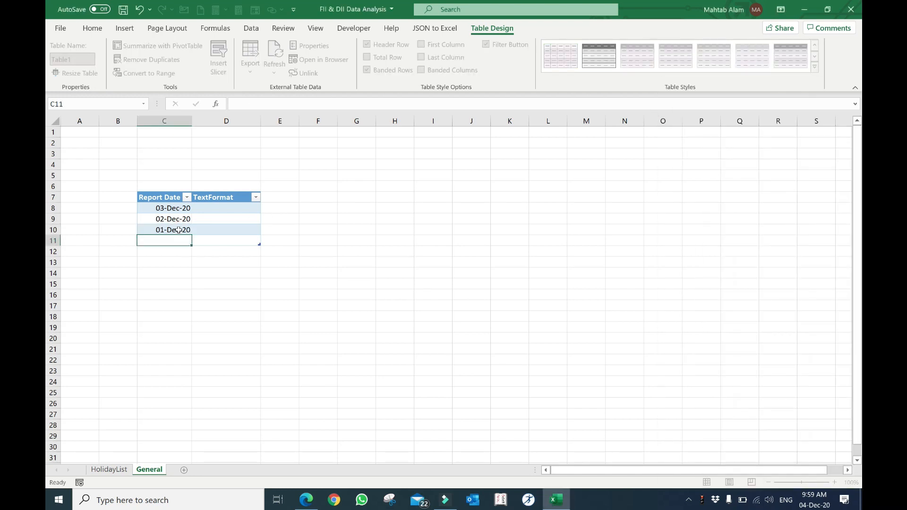
Consult the HolidayList sheet and the November 2020 system calendar, and enter 27-11 as the report date in C11.
left_click(108, 470)
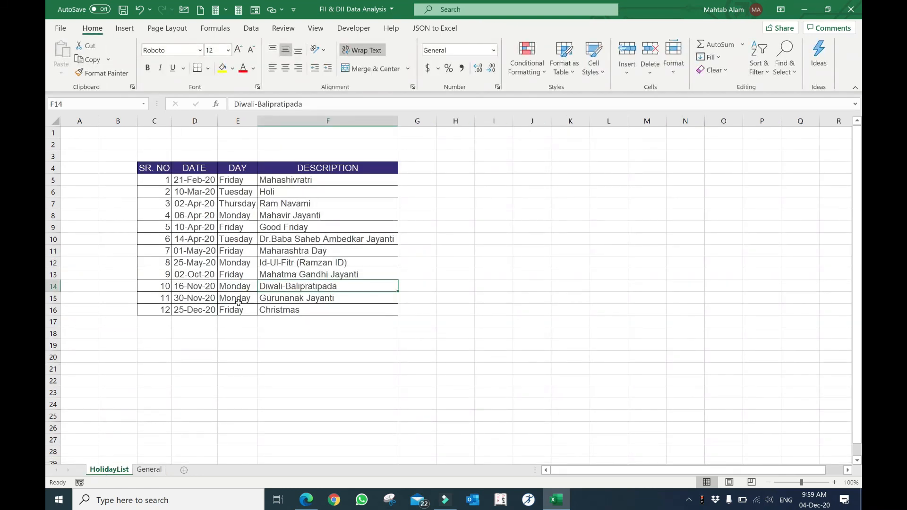
left_click(149, 470)
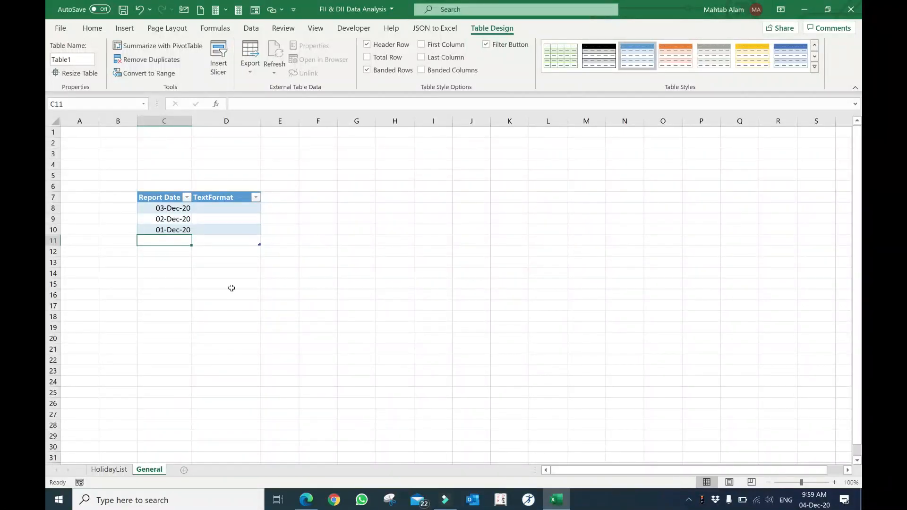
left_click(814, 499)
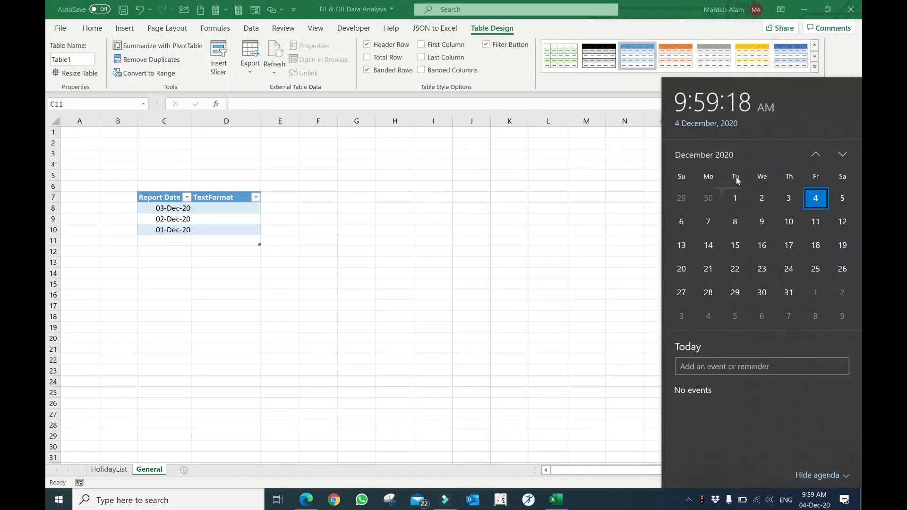
left_click(815, 154)
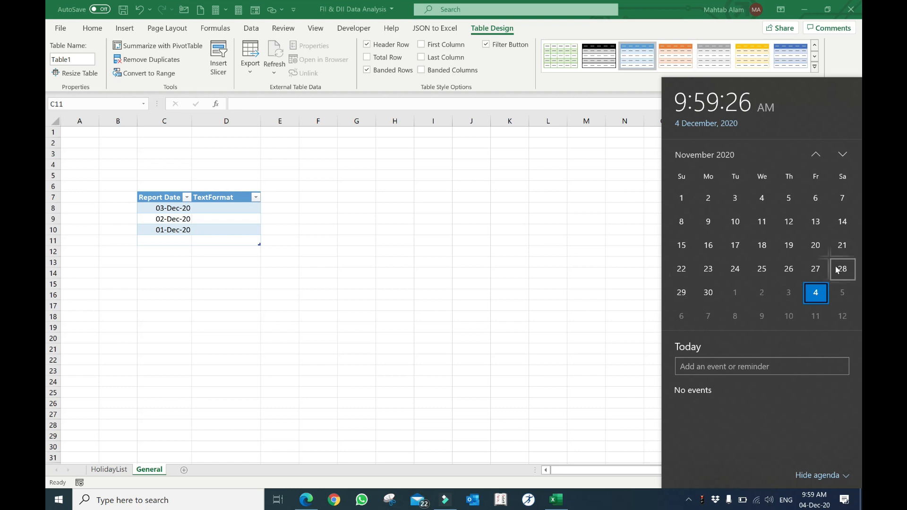
left_click(814, 272)
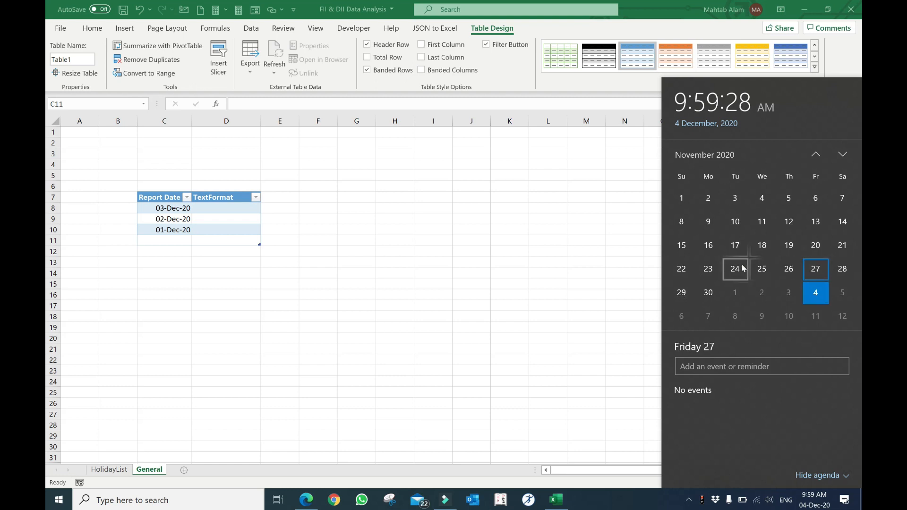
left_click(171, 240)
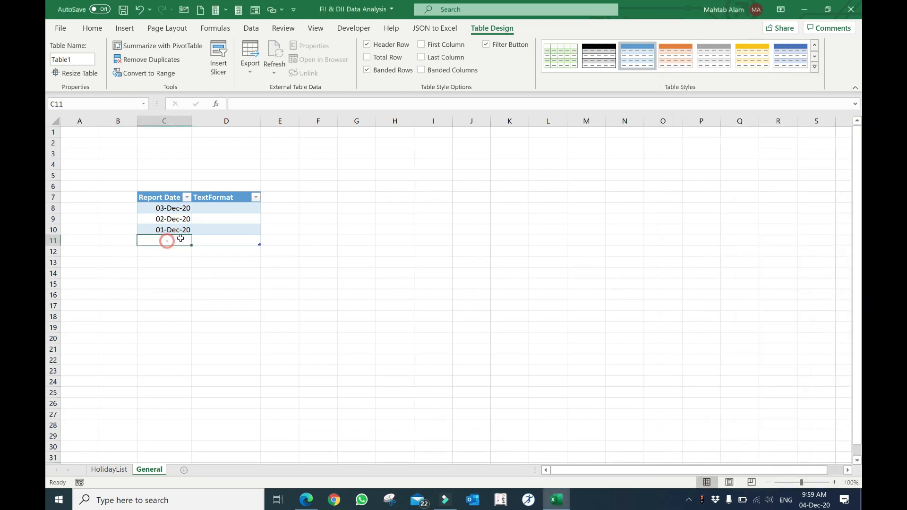
type("27-")
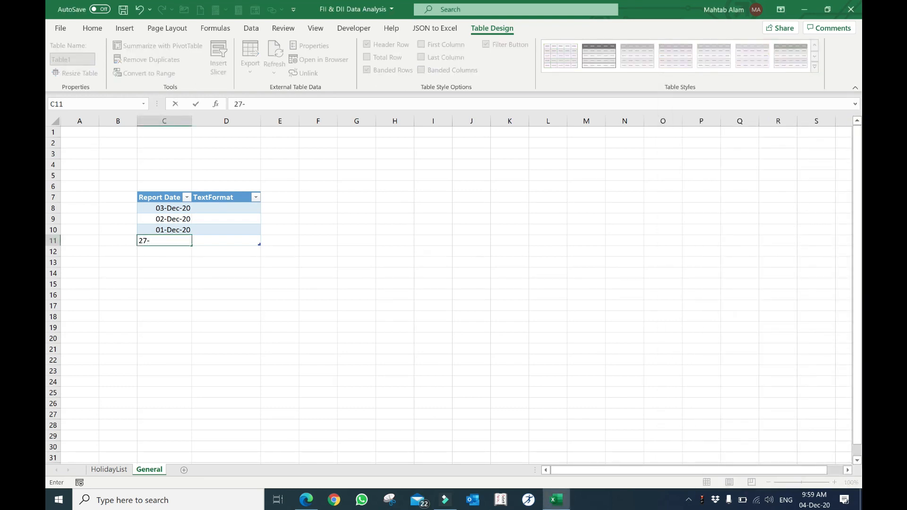
type("1")
key("Return")
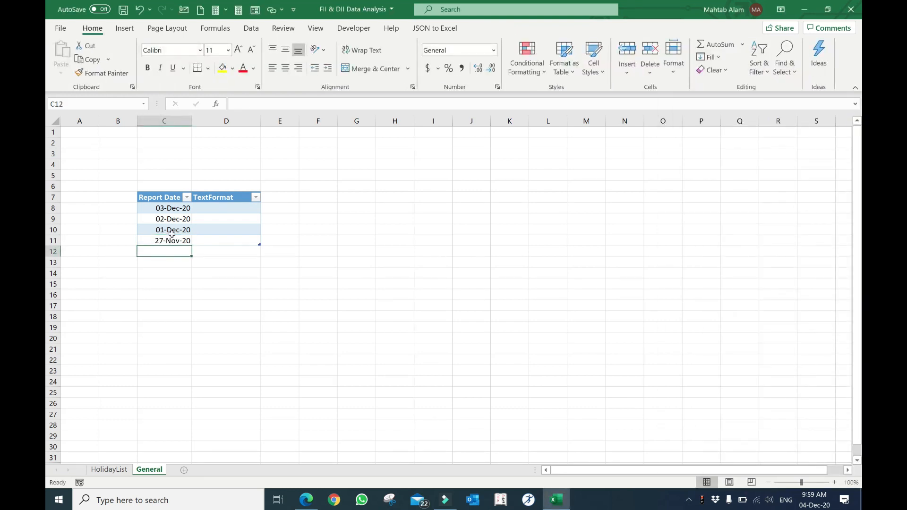
left_click(169, 241)
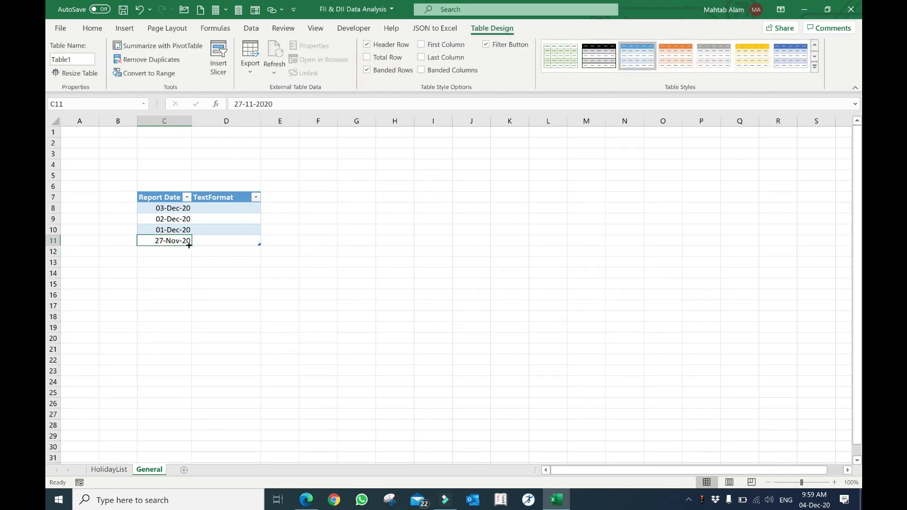
Enter 26-11 as the report date in C12 and extend the descending dates from C11:C12 down to C15.
left_click_drag(192, 249, 191, 257)
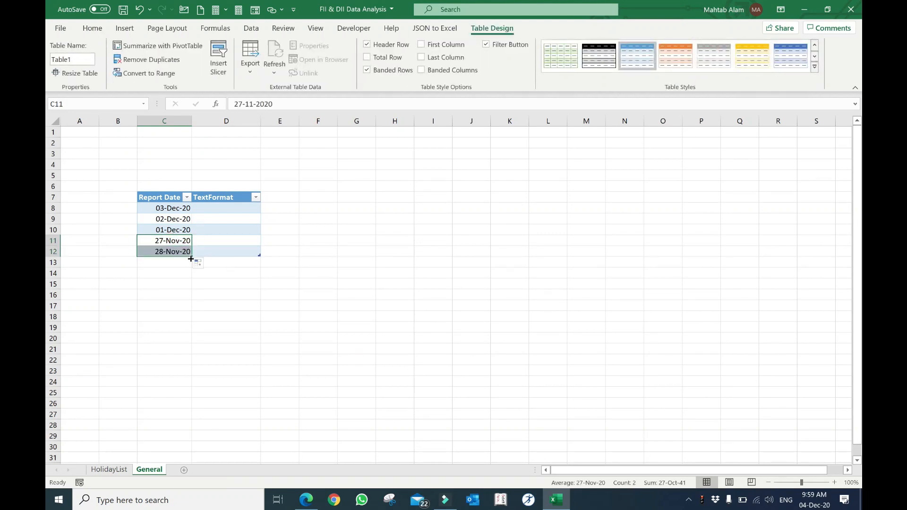
left_click(180, 252)
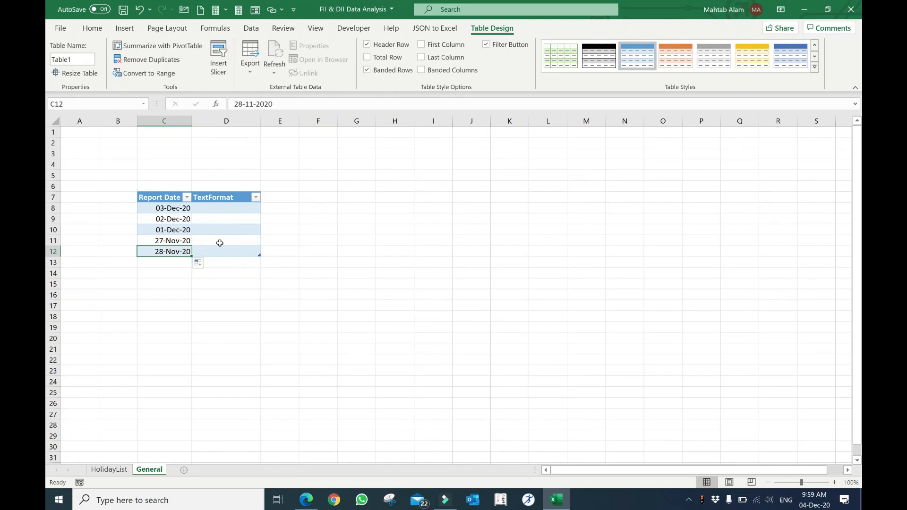
type("26-11")
key("Return")
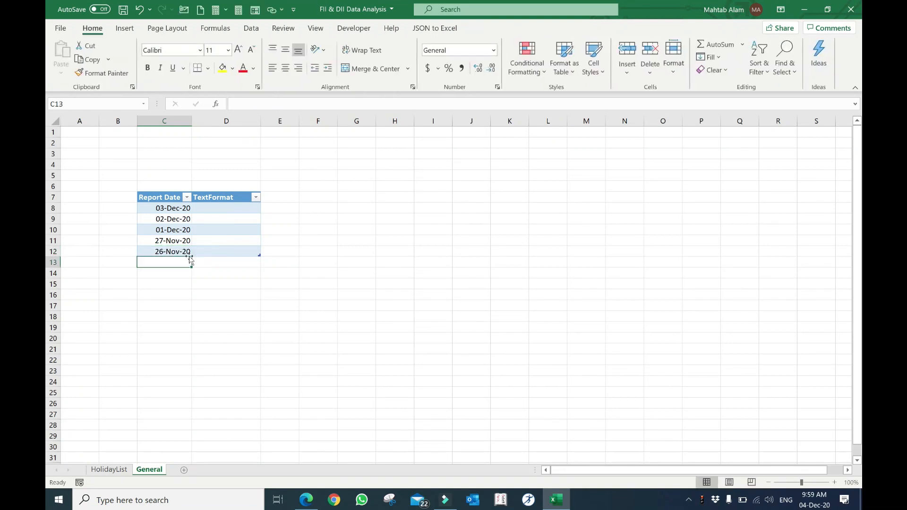
left_click_drag(173, 240, 190, 292)
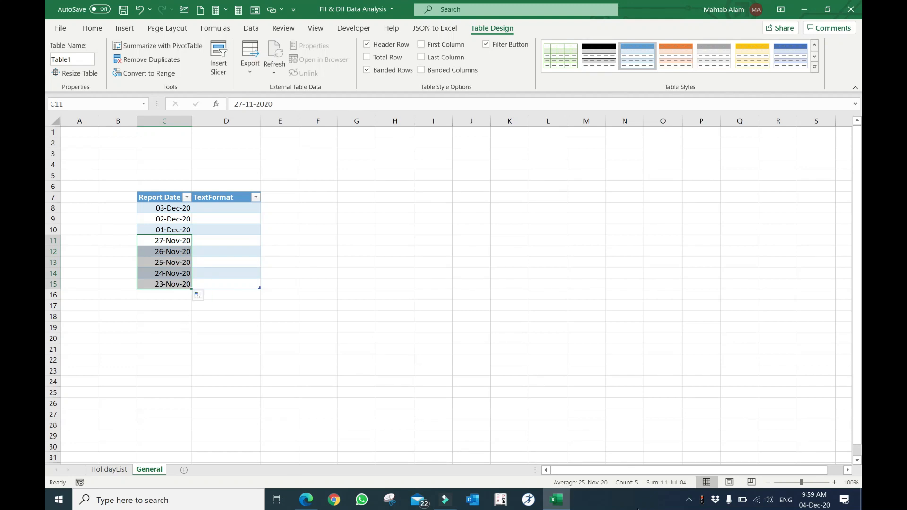
Check the November 2020 system calendar and enter the report dates 20-11 in C16 and 19-11 in C17.
mouse_move(810, 506)
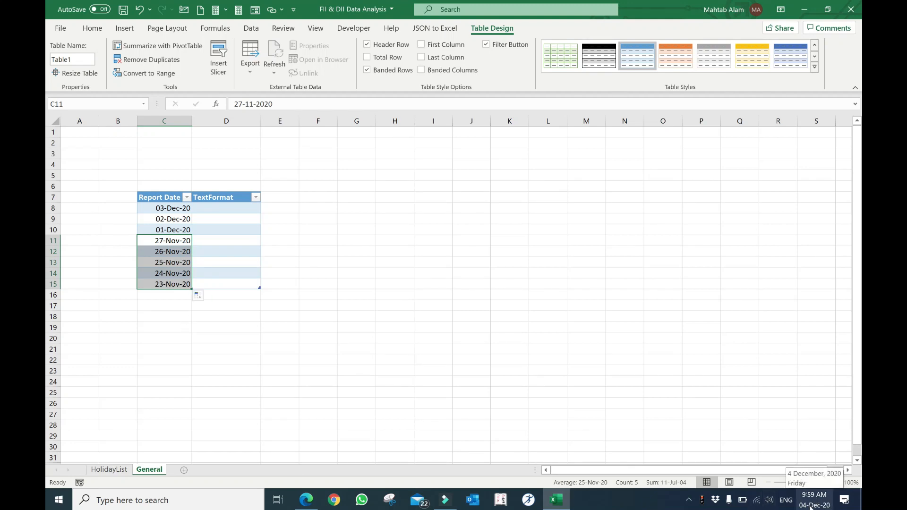
left_click(811, 503)
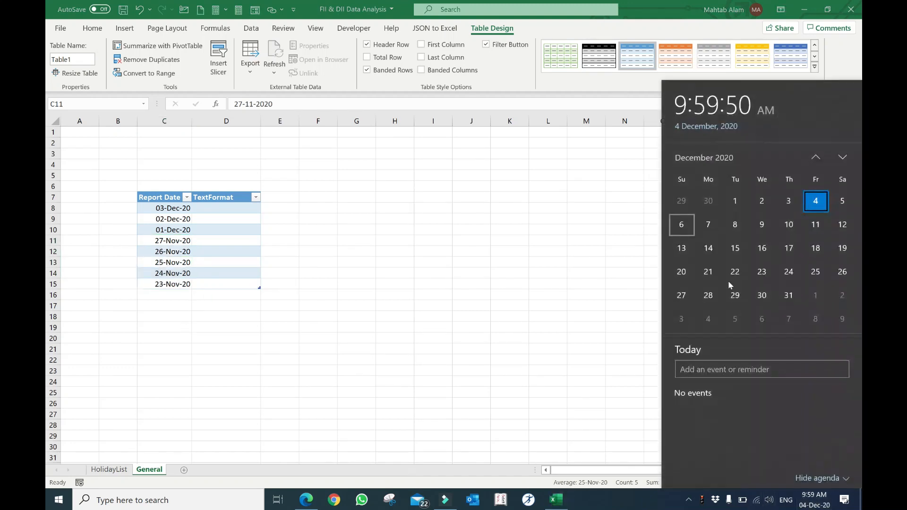
left_click(809, 155)
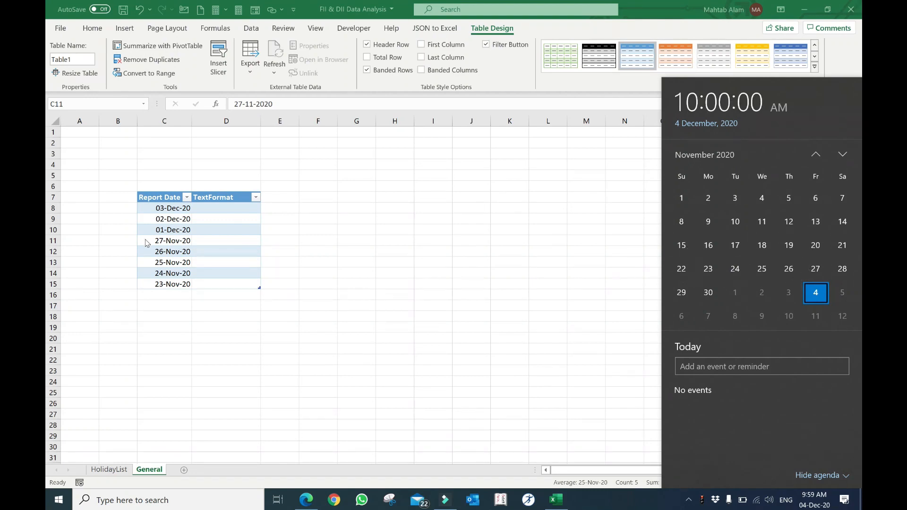
left_click(184, 293)
left_click(172, 295)
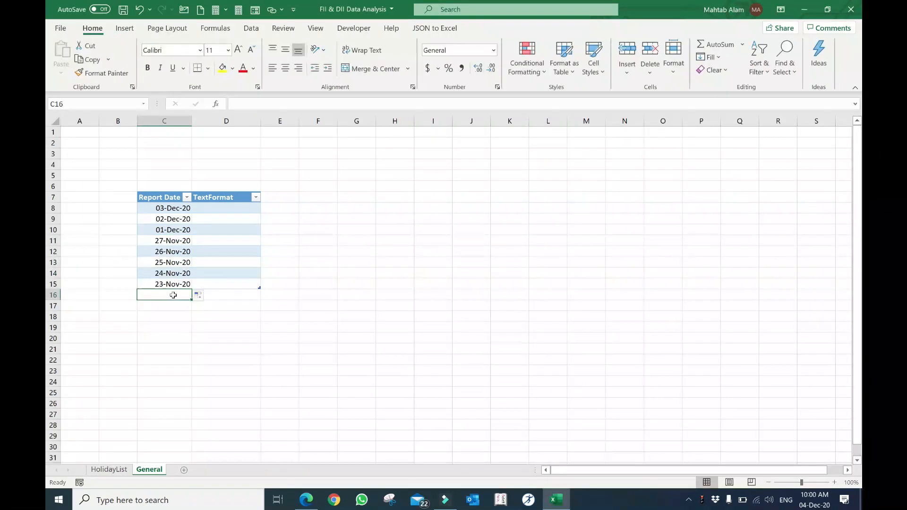
type("20-11")
key("Return")
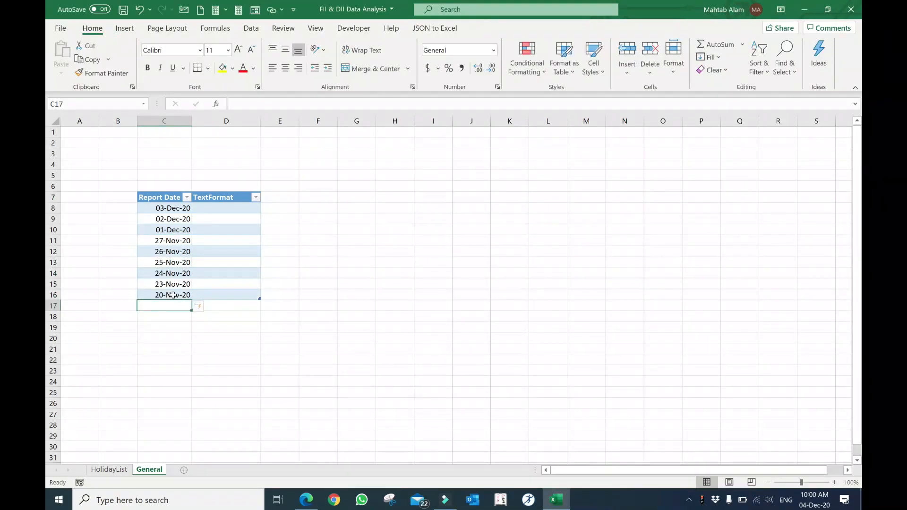
type("19-11")
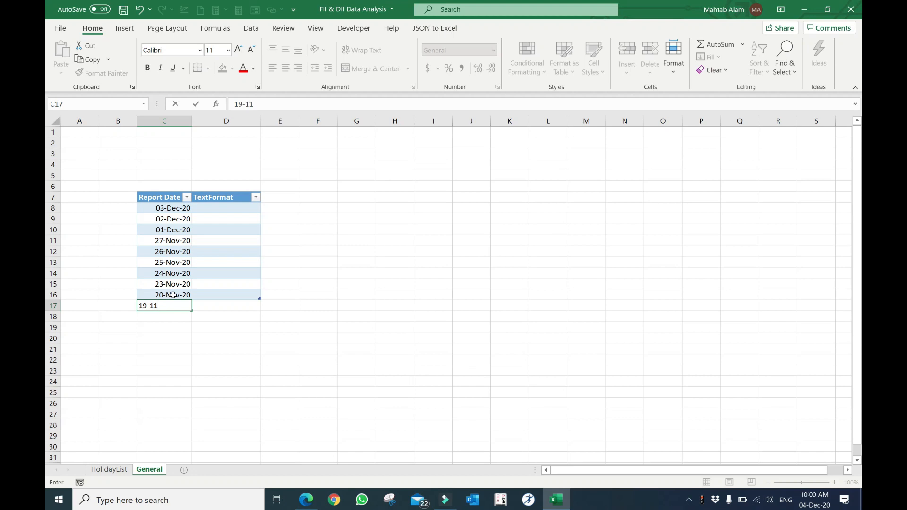
key("Return")
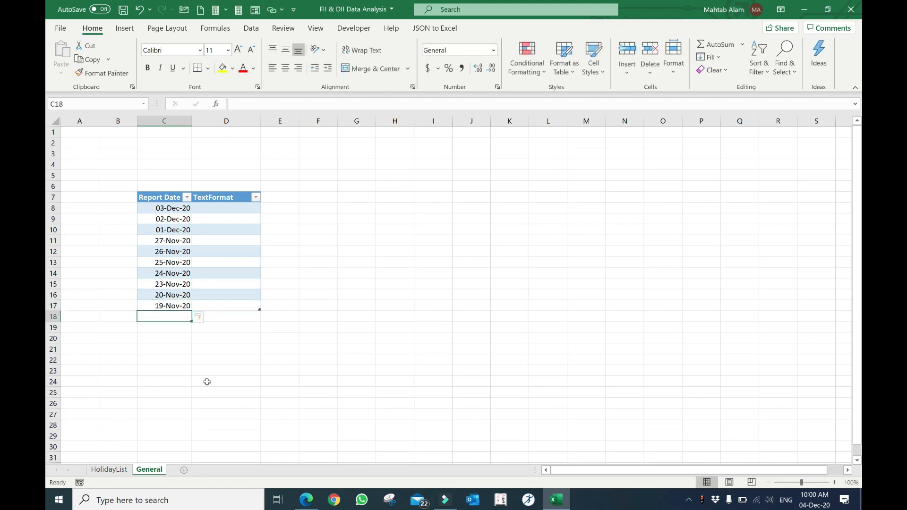
Extend the descending dates from C16:C17 down to C20 and centre the report dates in C8:C20.
left_click_drag(167, 294, 201, 337)
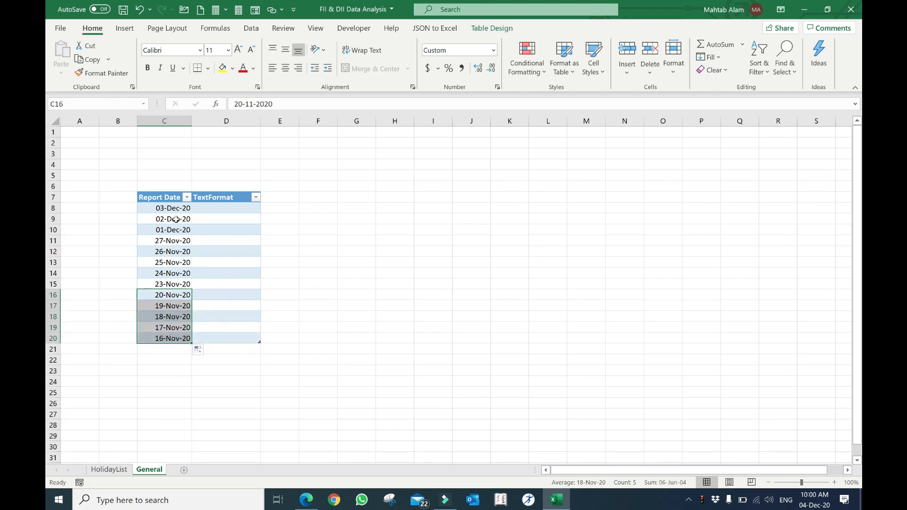
left_click_drag(164, 210, 156, 334)
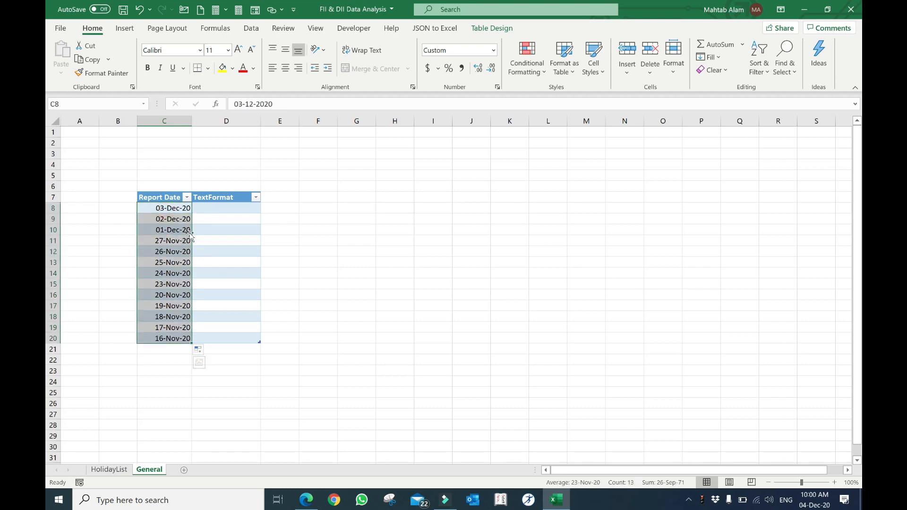
left_click(285, 67)
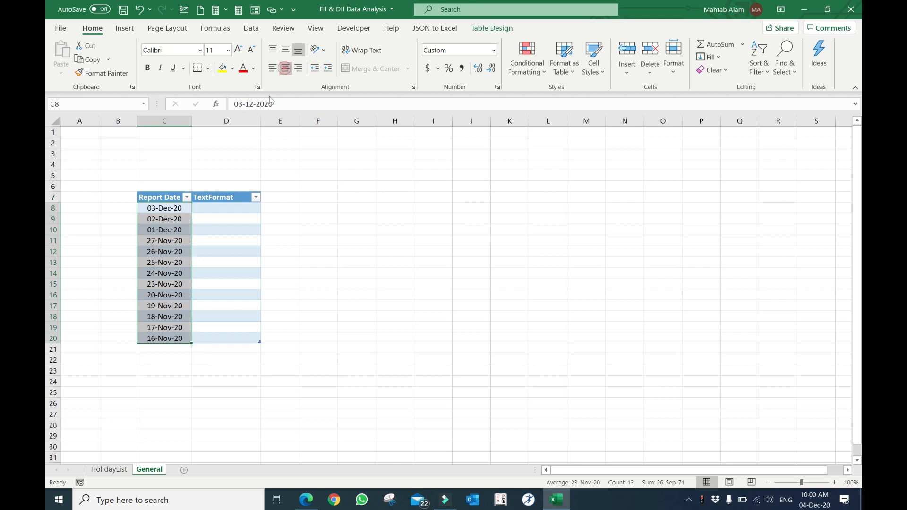
Enter =TEXT([@[Report Date]],"ddmmyyyy") in D8 to convert the report date to text.
left_click(244, 208)
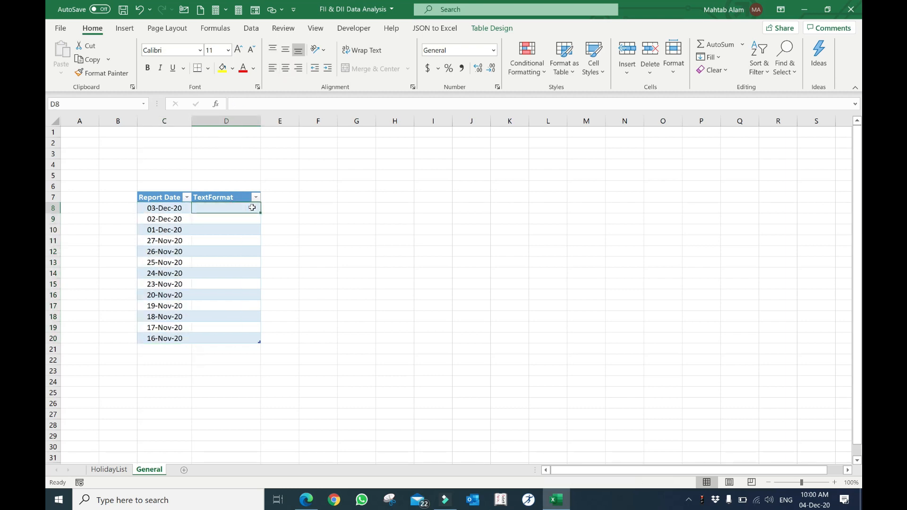
type("=TEX")
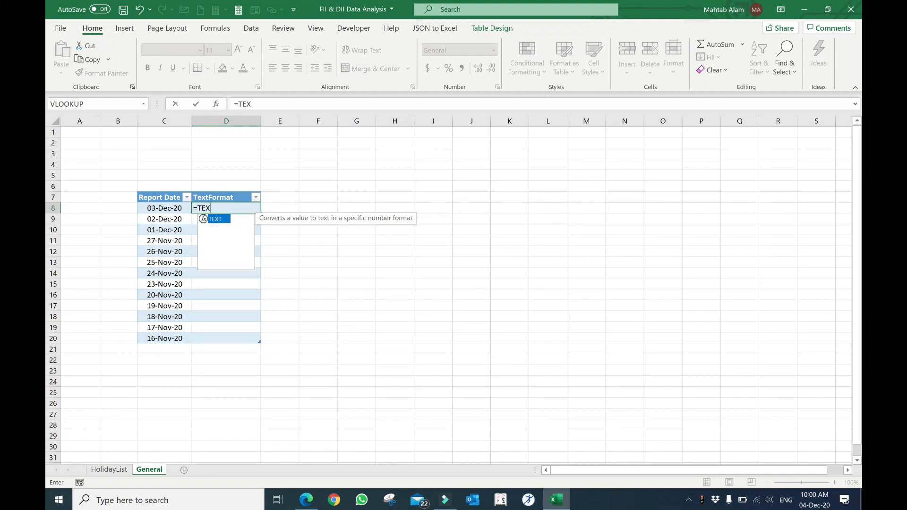
type("T(")
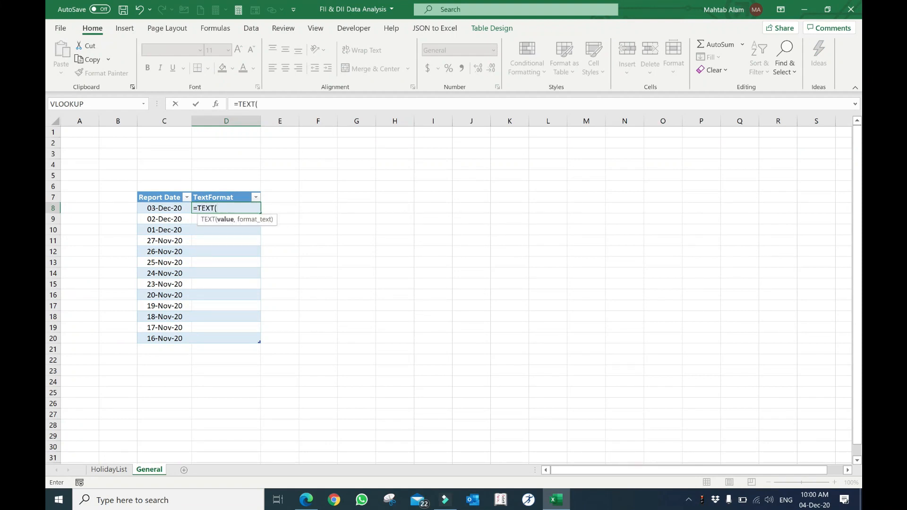
left_click(162, 206)
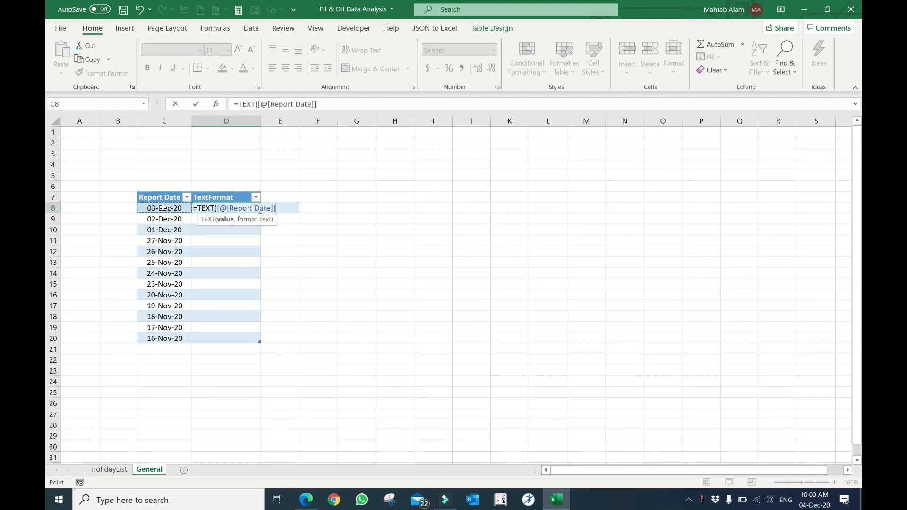
type(",\"dd")
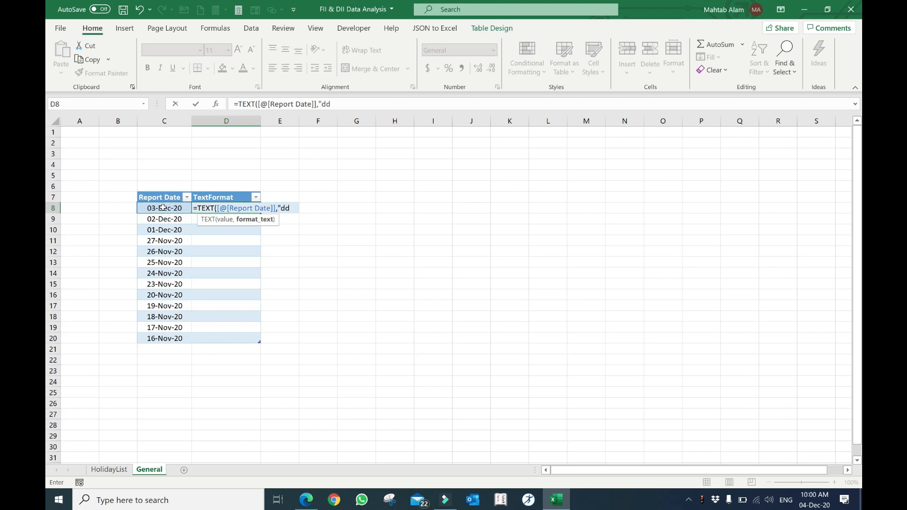
type("mmyy")
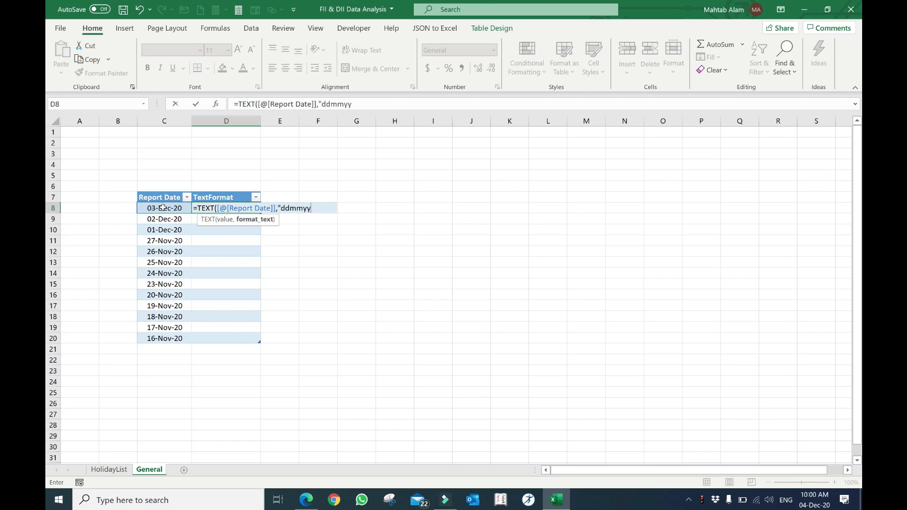
type("yy\")")
key("Return")
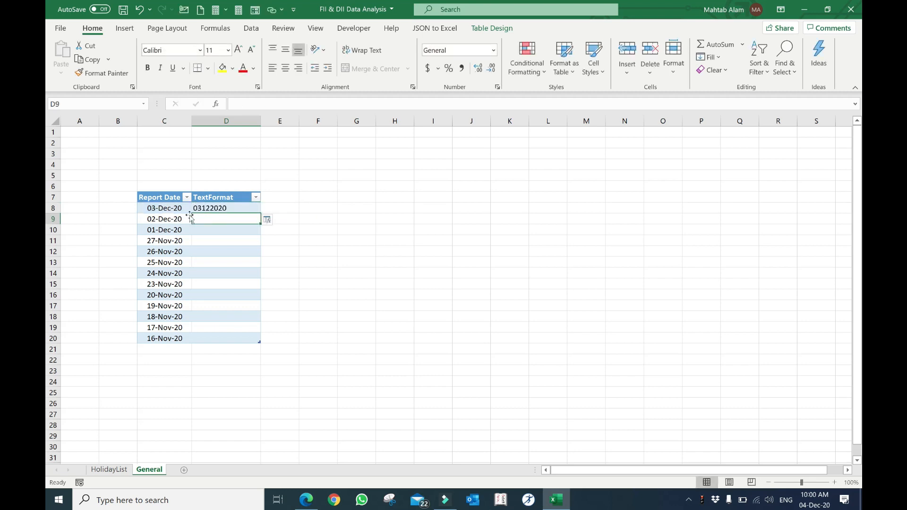
Fill the TextFormat formula from D8 down to D20 and autofit the width of column D.
left_click(212, 208)
double_click(259, 213)
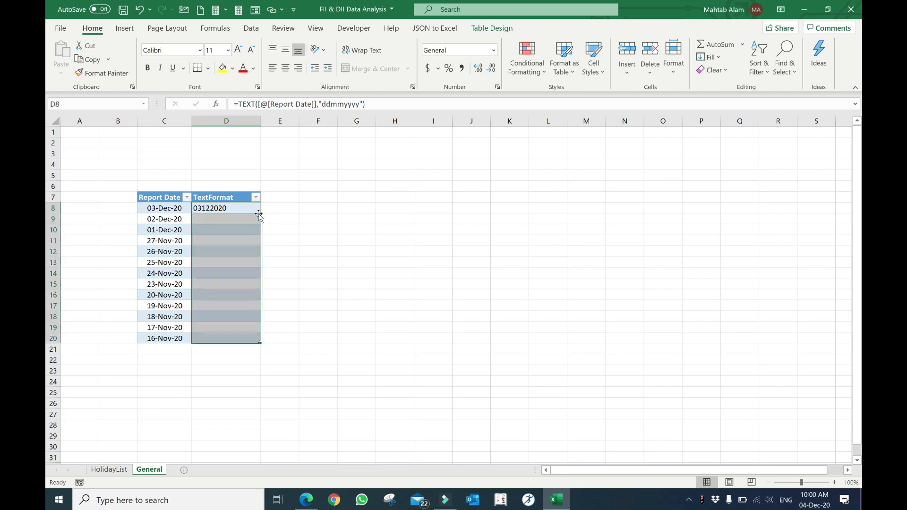
double_click(262, 125)
left_click(264, 122)
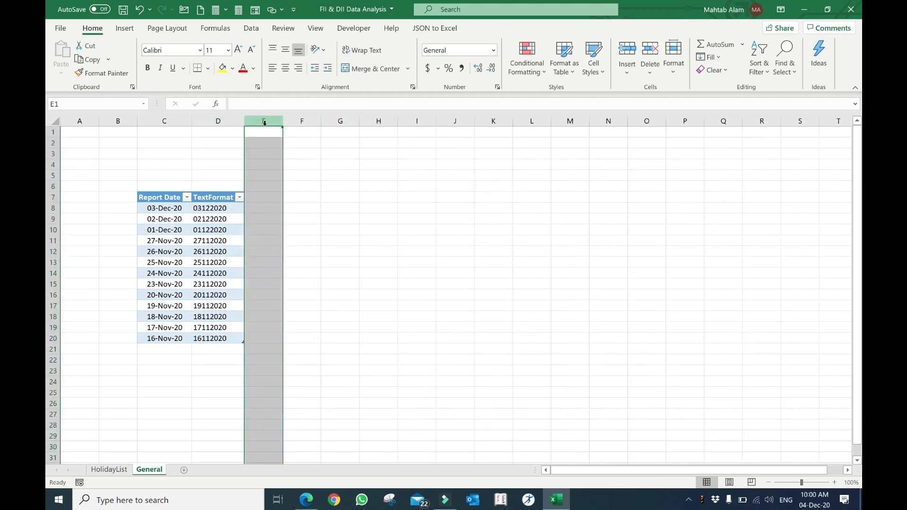
left_click(216, 209)
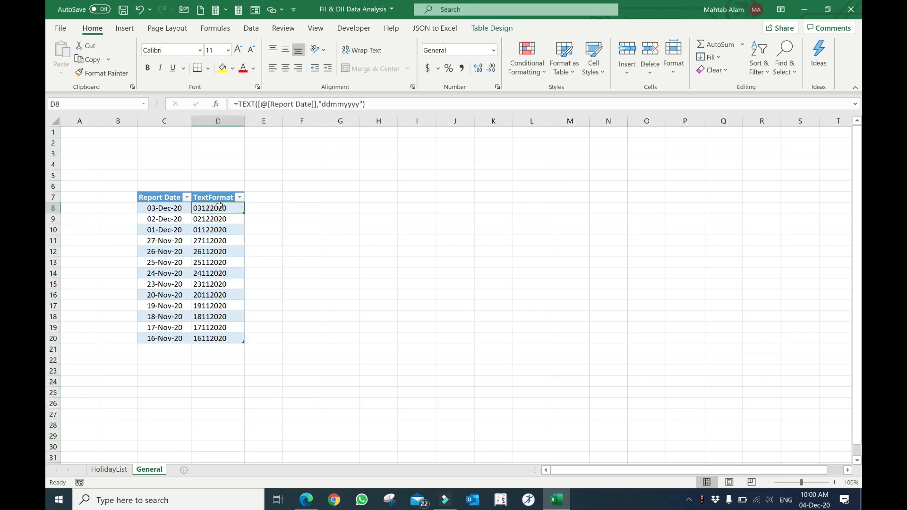
key("ctrl+shift+l")
left_click(212, 241)
left_click(220, 222)
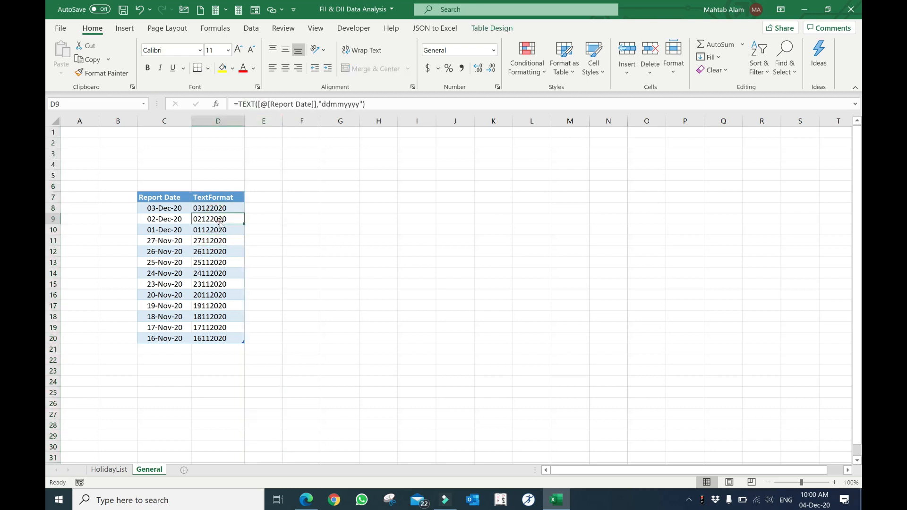
key("ctrl+shift+l")
left_click(229, 302)
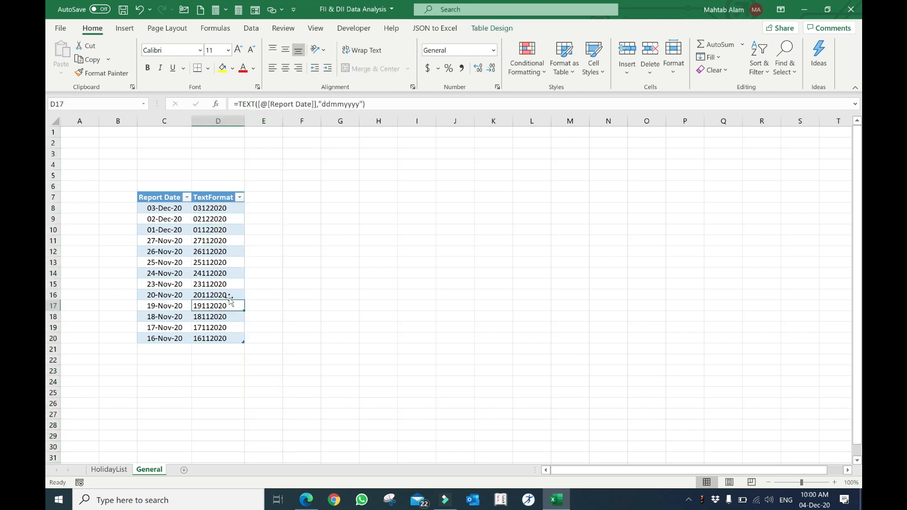
Save the workbook, and switch to the Edge browser to open nseindia.com in a new tab.
key("ctrl+s")
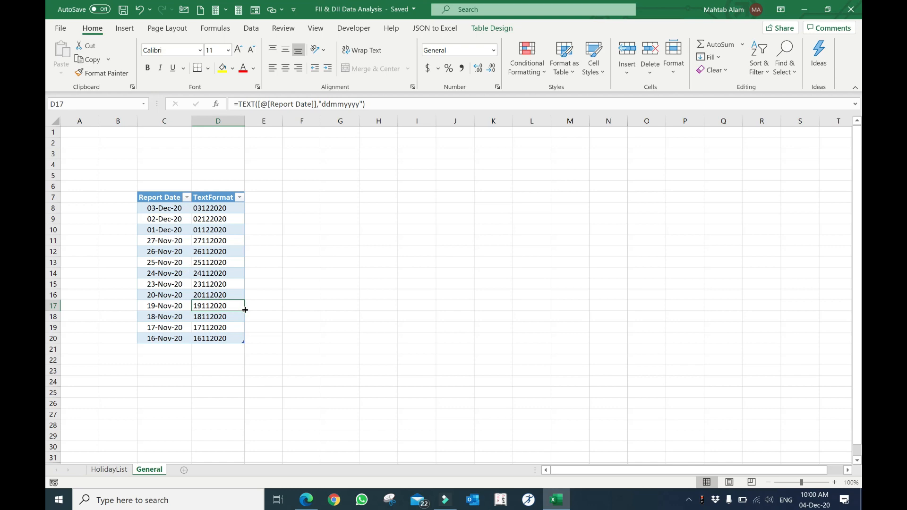
left_click(306, 499)
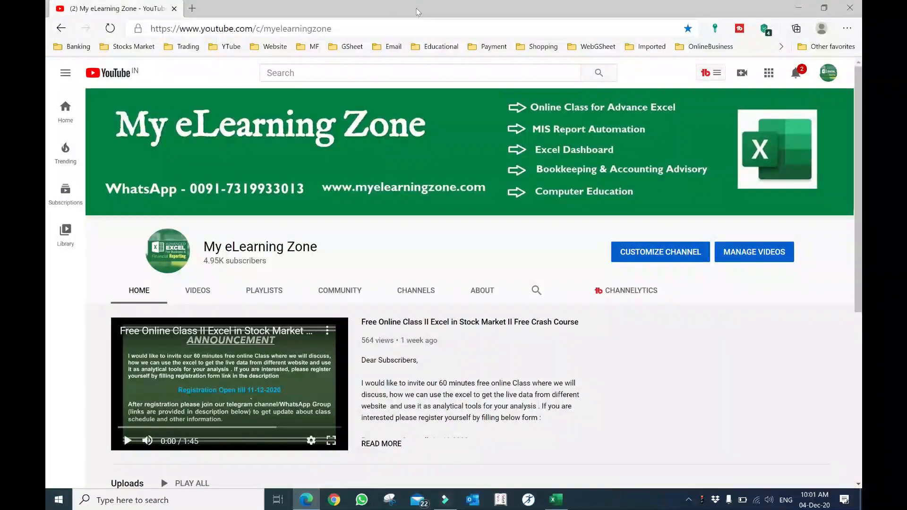
left_click(192, 8)
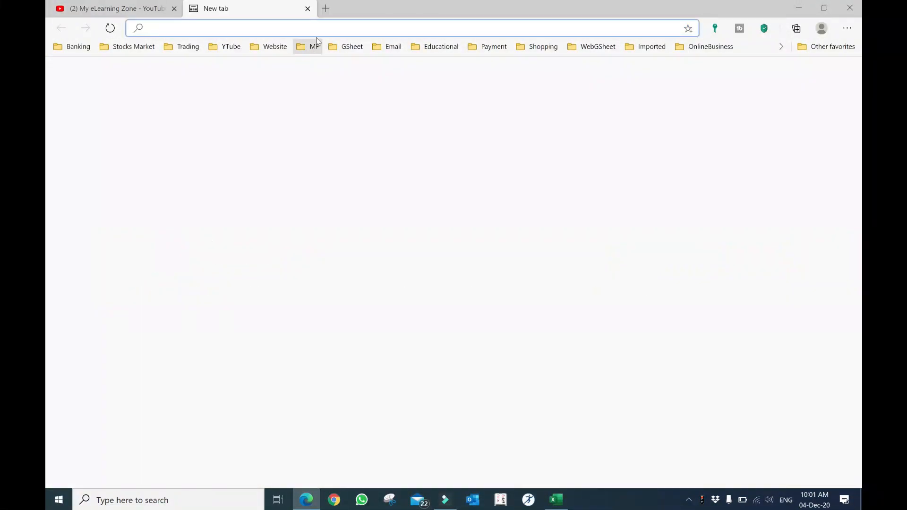
type("nseindia.com")
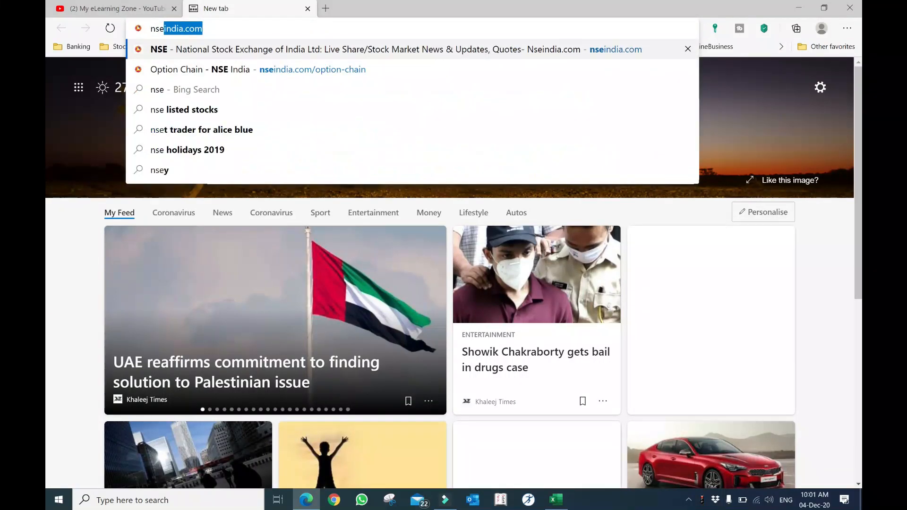
left_click(248, 53)
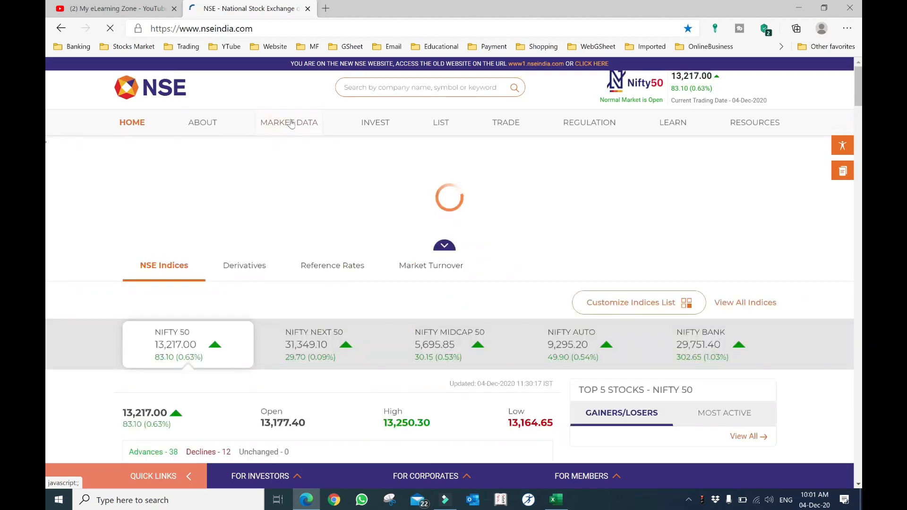
Open the NSE Daily Market Reports page and display its Derivatives reports.
mouse_move(292, 126)
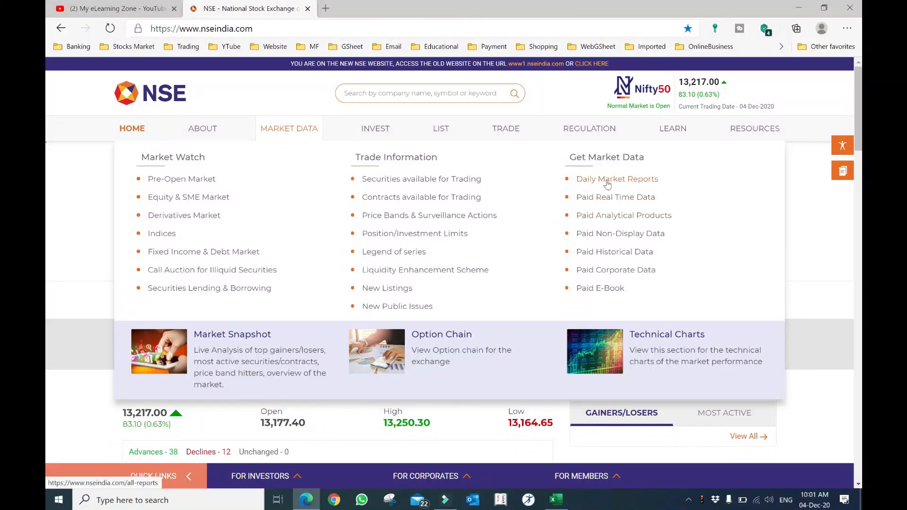
left_click(608, 185)
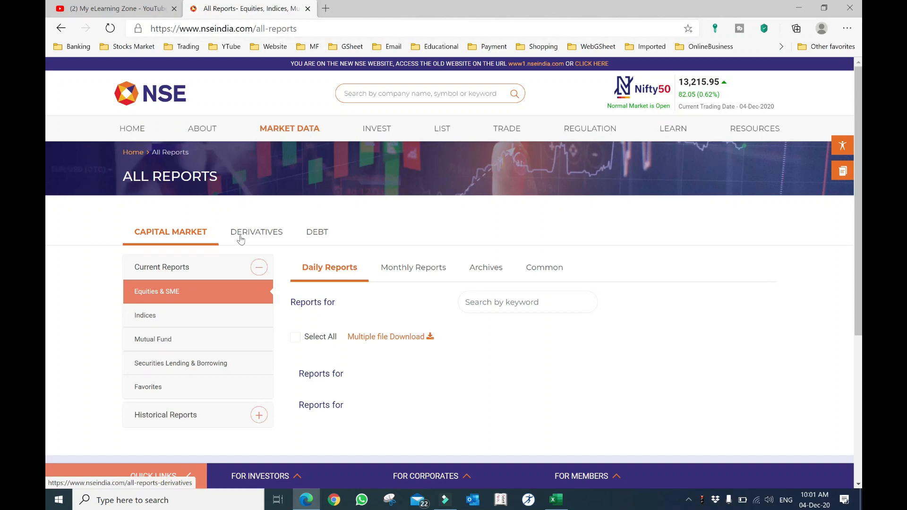
left_click(264, 238)
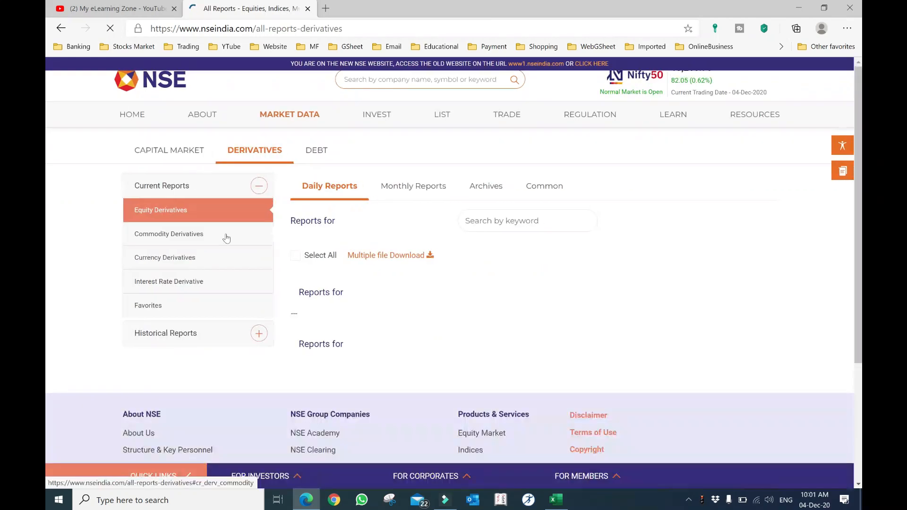
scroll(478, 329, "down", 5)
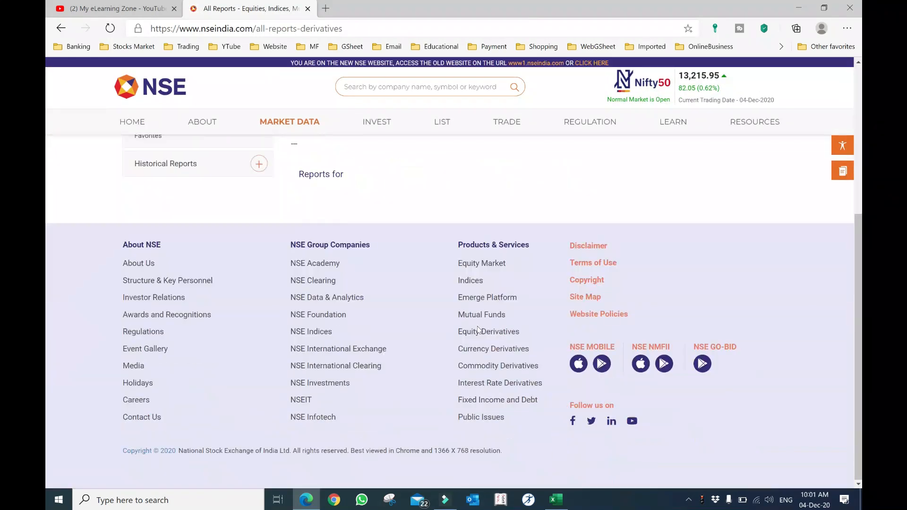
Look through the F&O derivatives reports listed for 04-Dec-2020 and 03-Dec-2020 for the participant-wise open interest file.
scroll(480, 330, "up", 5)
scroll(480, 330, "down", 5)
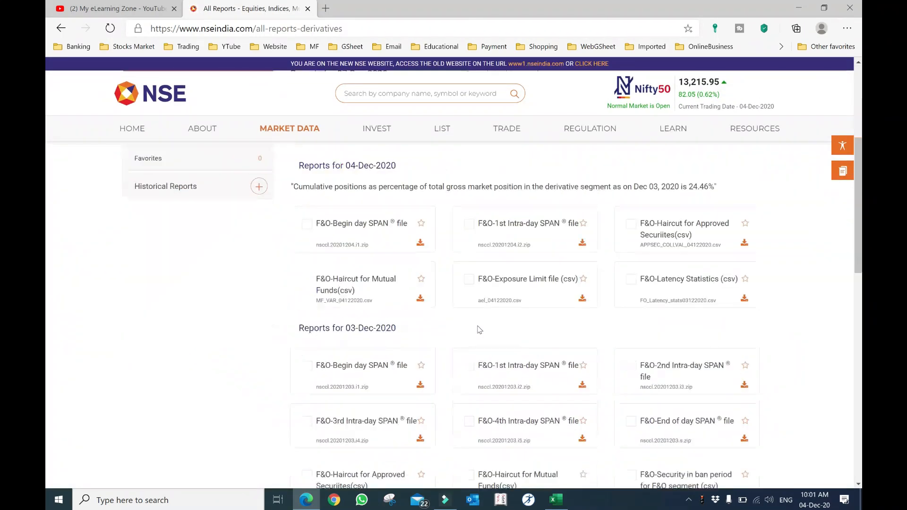
scroll(479, 330, "down", 5)
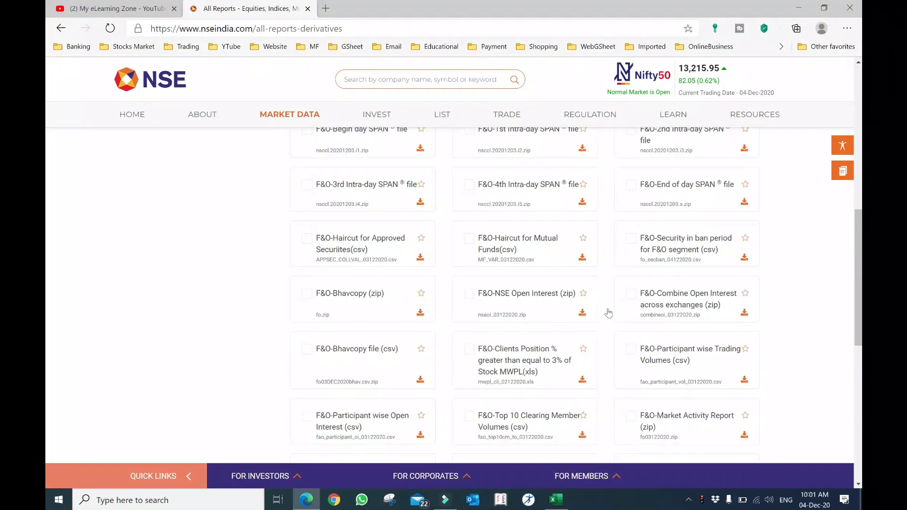
scroll(583, 299, "down", 5)
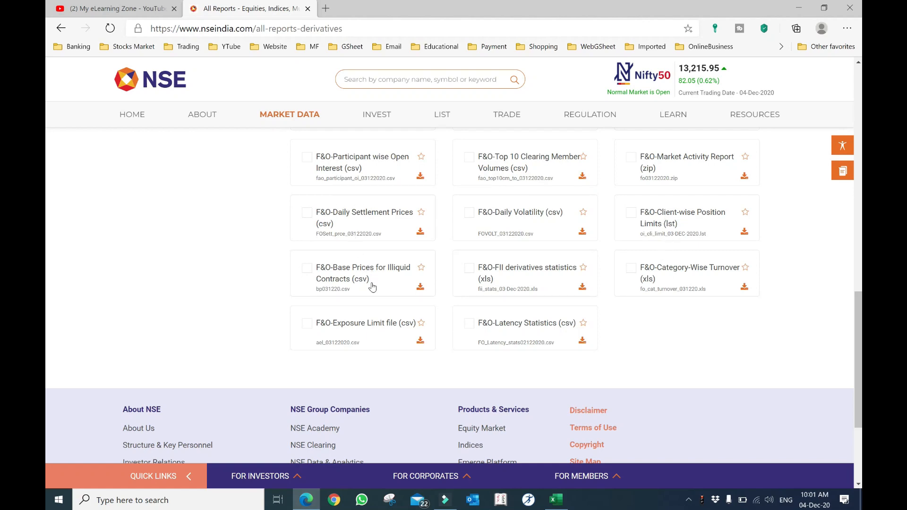
scroll(373, 267, "down", 2)
scroll(378, 262, "up", 6)
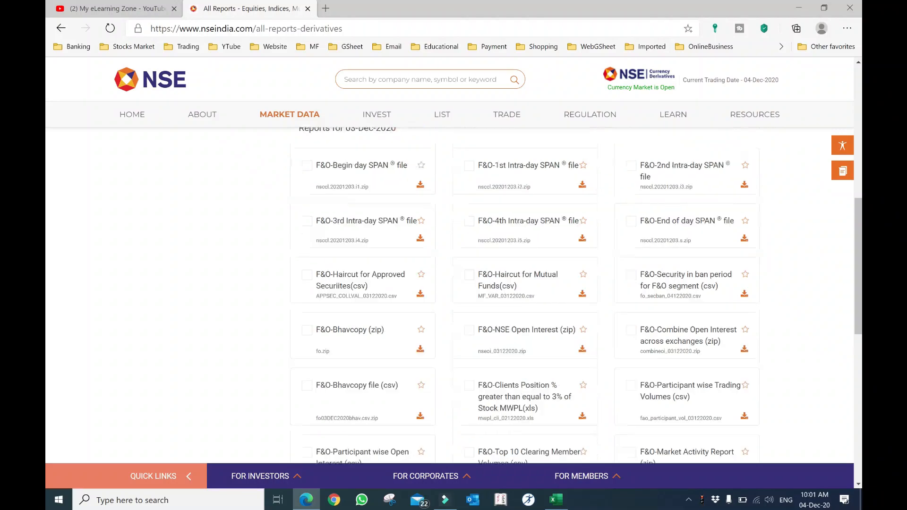
scroll(665, 267, "up", 4)
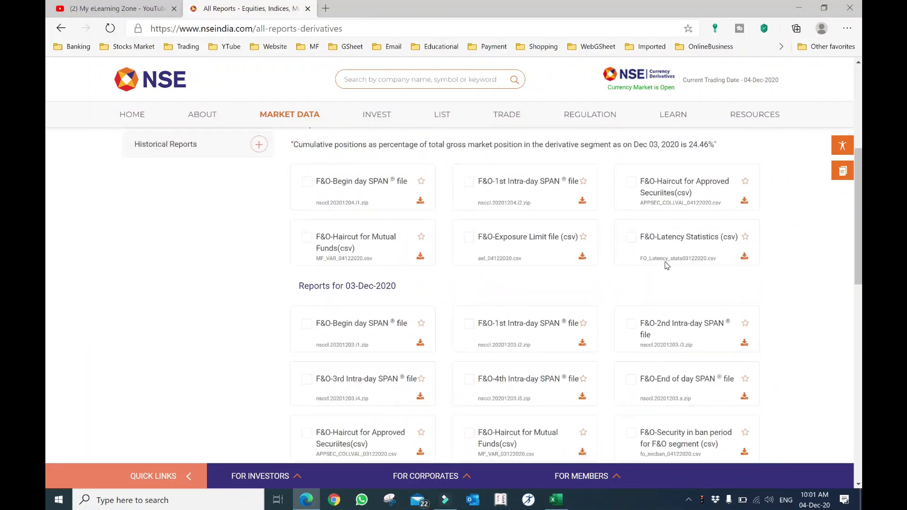
scroll(666, 264, "down", 3)
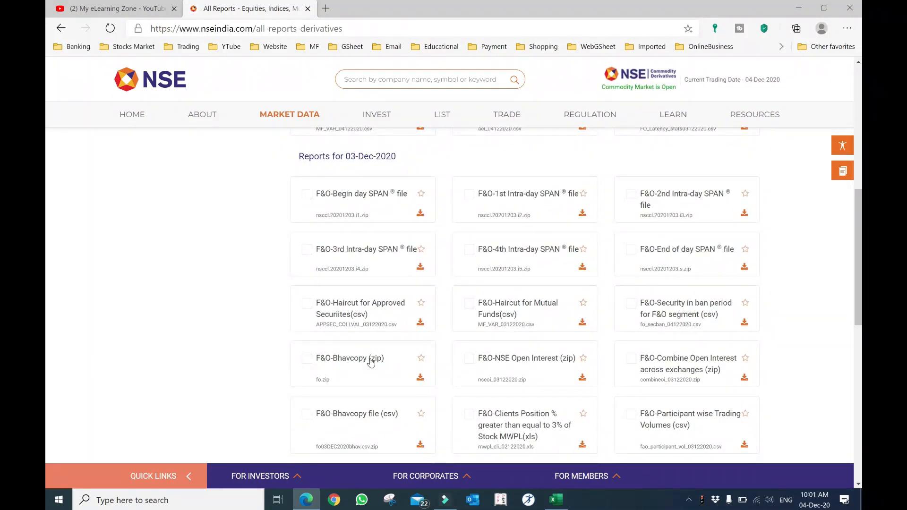
scroll(706, 373, "down", 1)
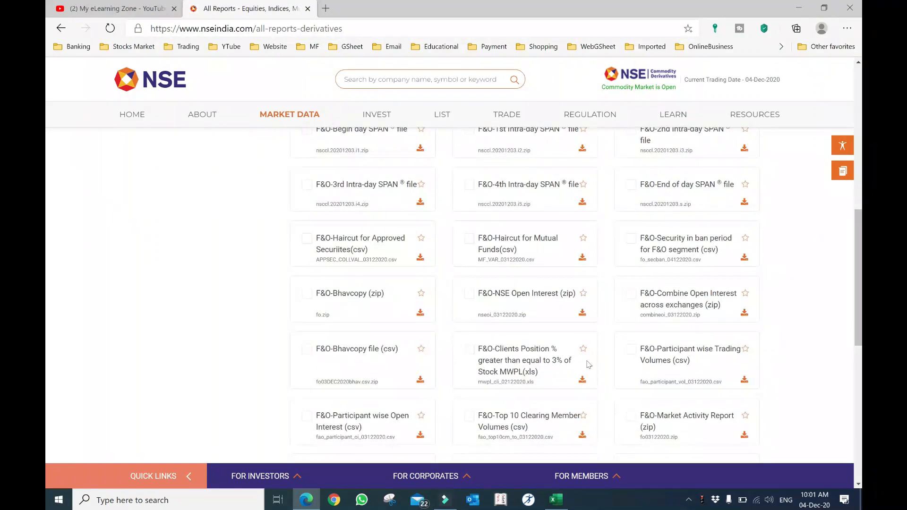
scroll(487, 374, "down", 1)
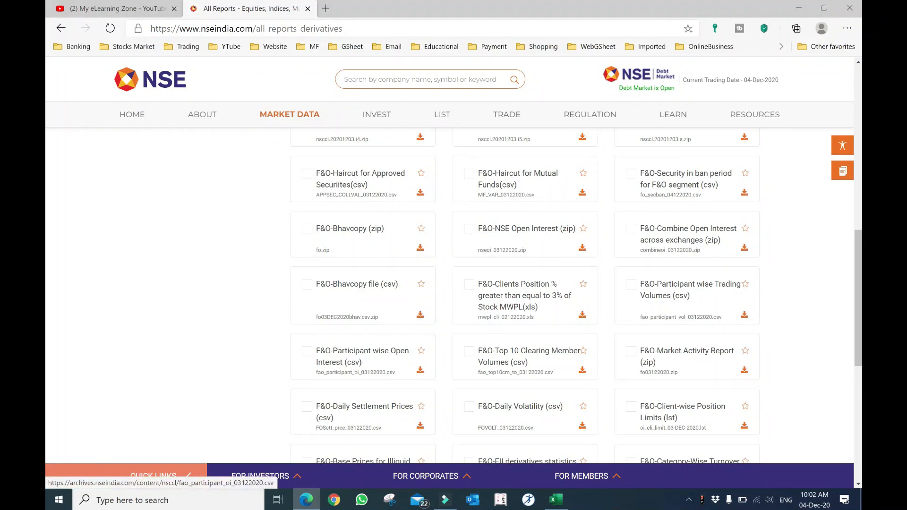
Download the 03-Dec-2020 F&O-Participant wise Open Interest (csv) report and copy its download link.
left_click(313, 353)
left_click(312, 352)
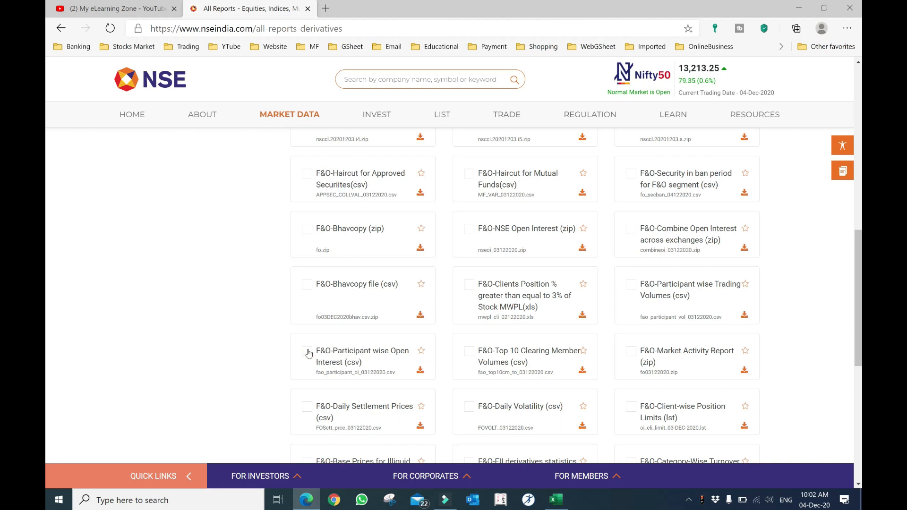
left_click(419, 371)
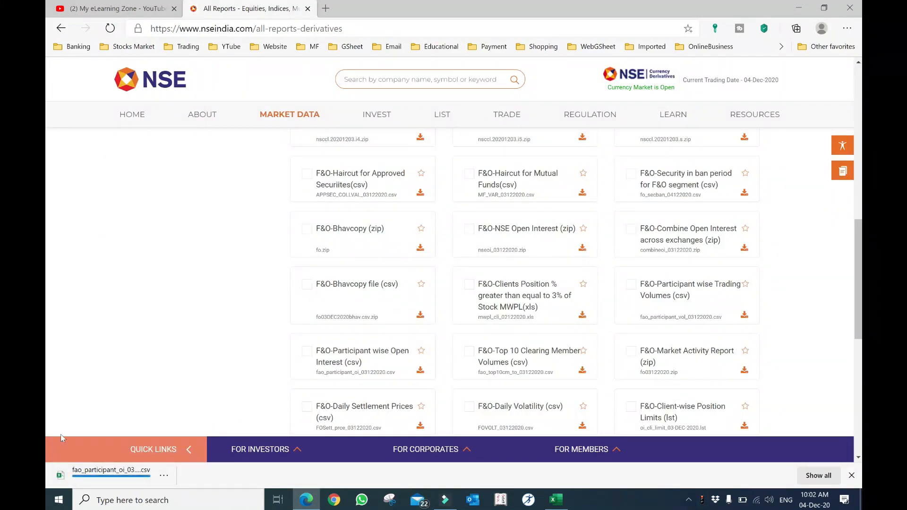
left_click(163, 477)
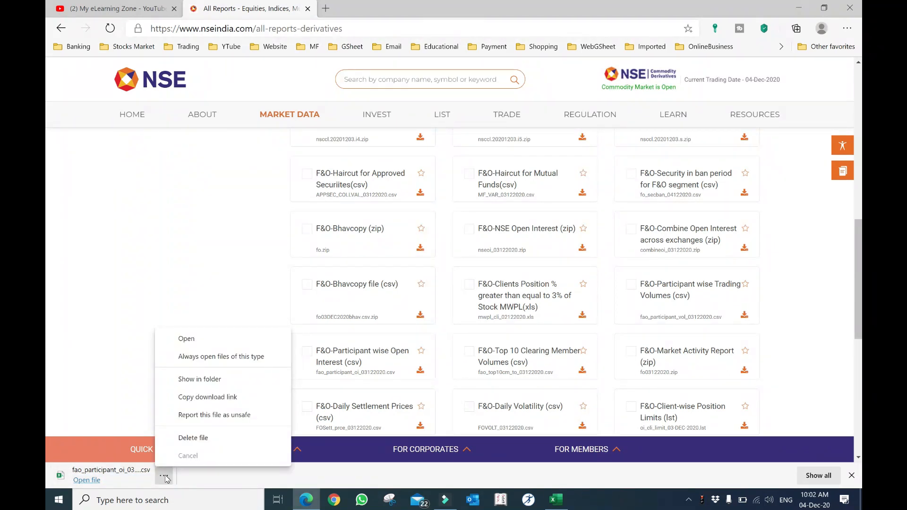
left_click(219, 399)
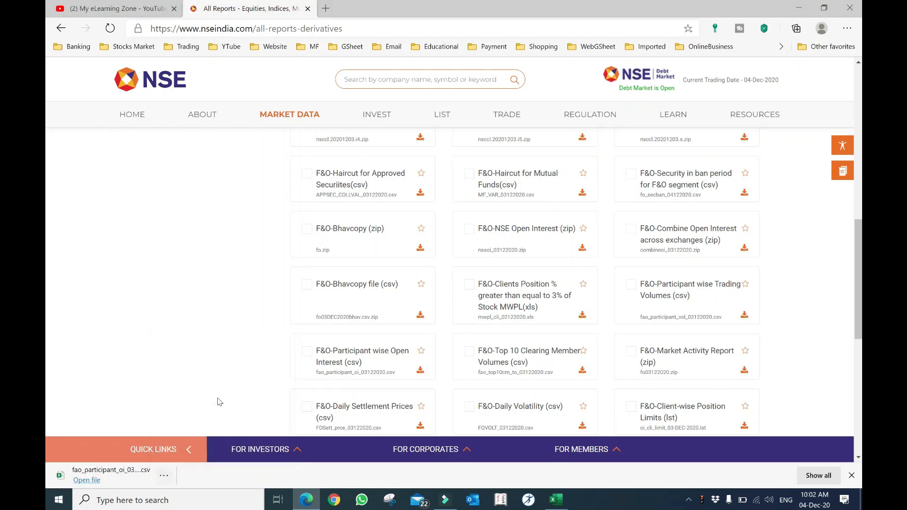
Switch to Excel, import web data from the copied fao_participant_oi_03122020.csv link, and open it for transformation in Power Query Editor.
left_click(801, 8)
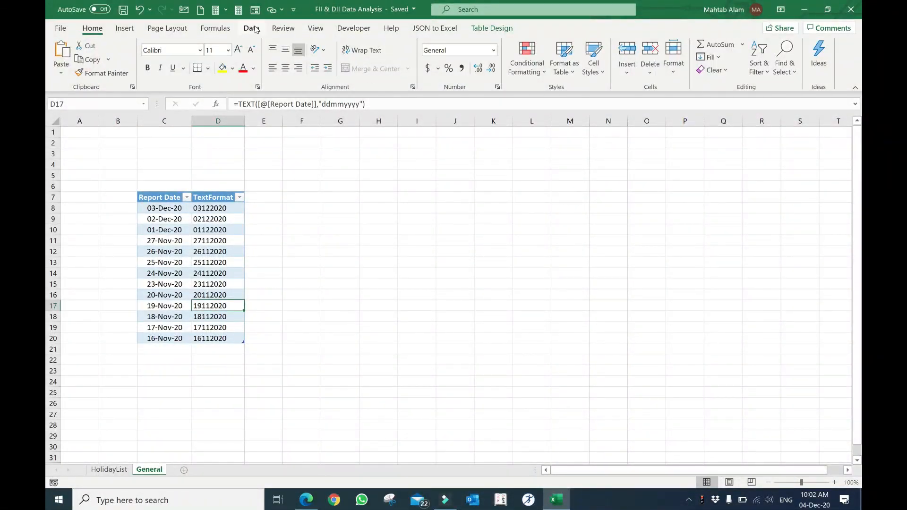
left_click(255, 30)
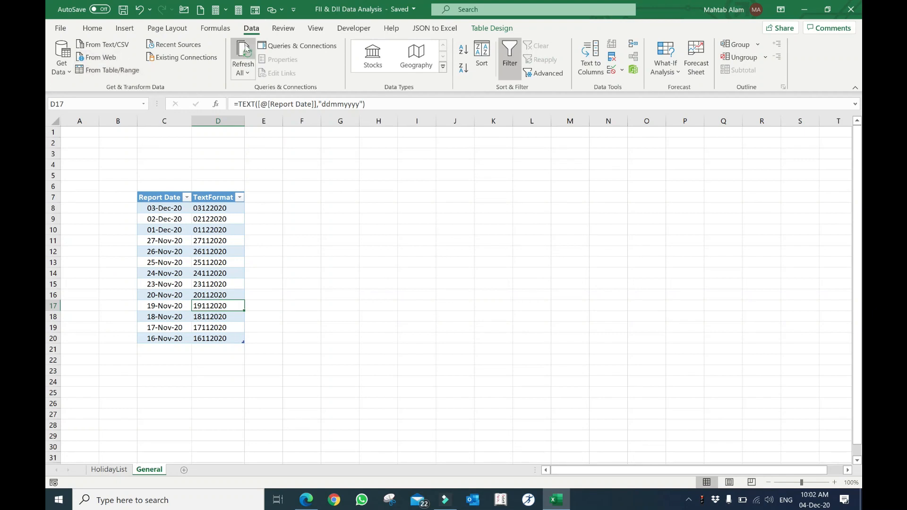
left_click(104, 60)
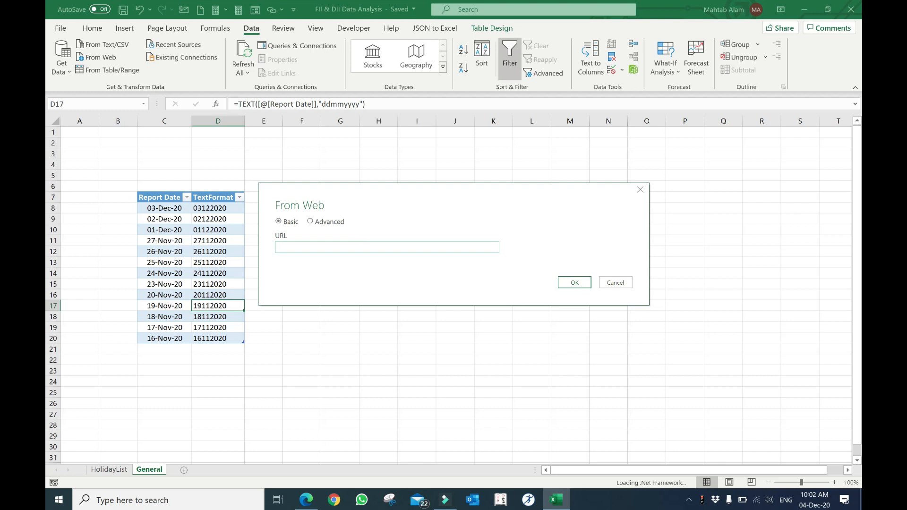
right_click(367, 246)
left_click(401, 286)
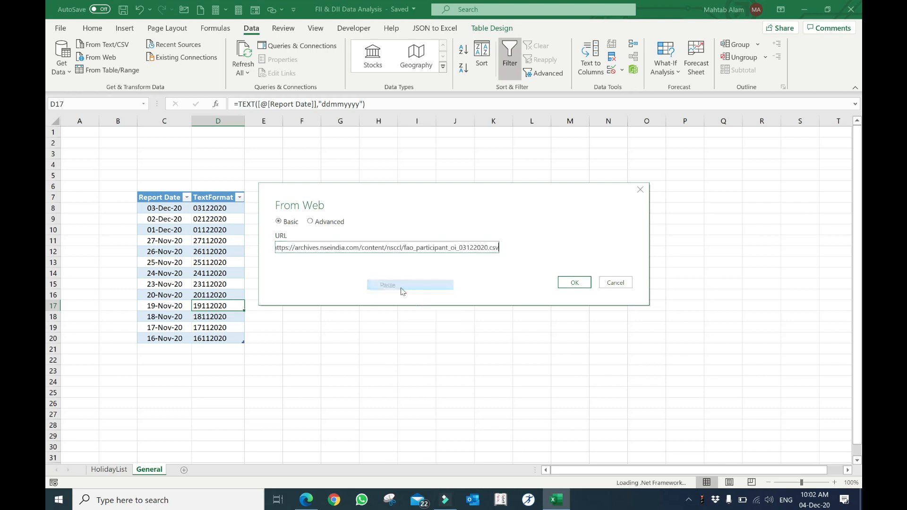
left_click(583, 281)
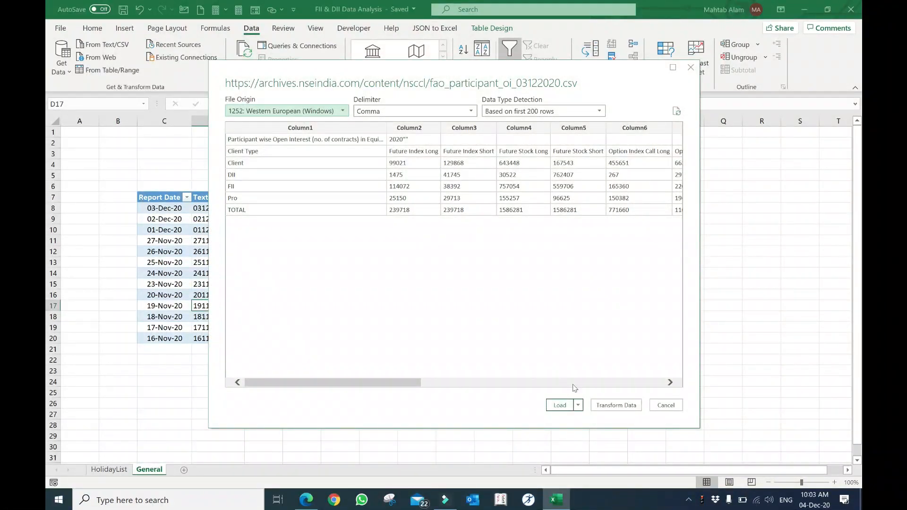
left_click(616, 406)
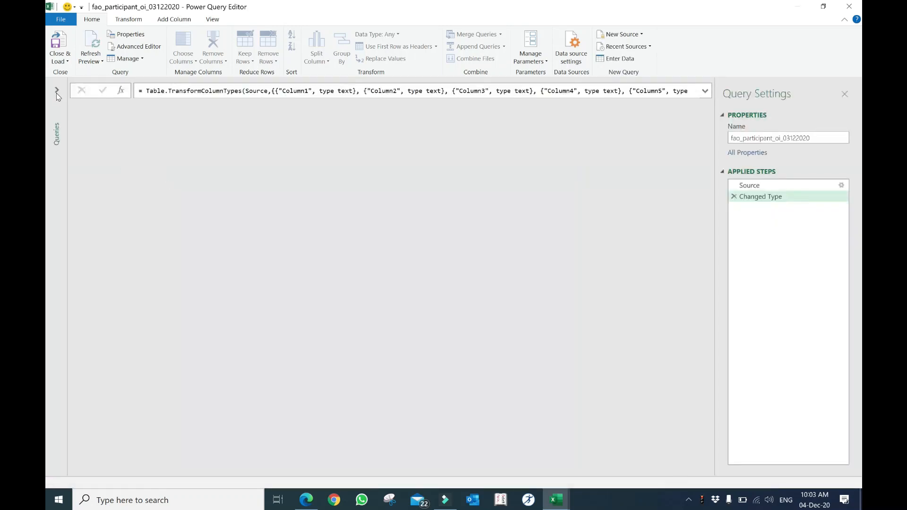
Remove the top 1 row holding the report title from the query and promote the Client Type row to column headers.
left_click(56, 93)
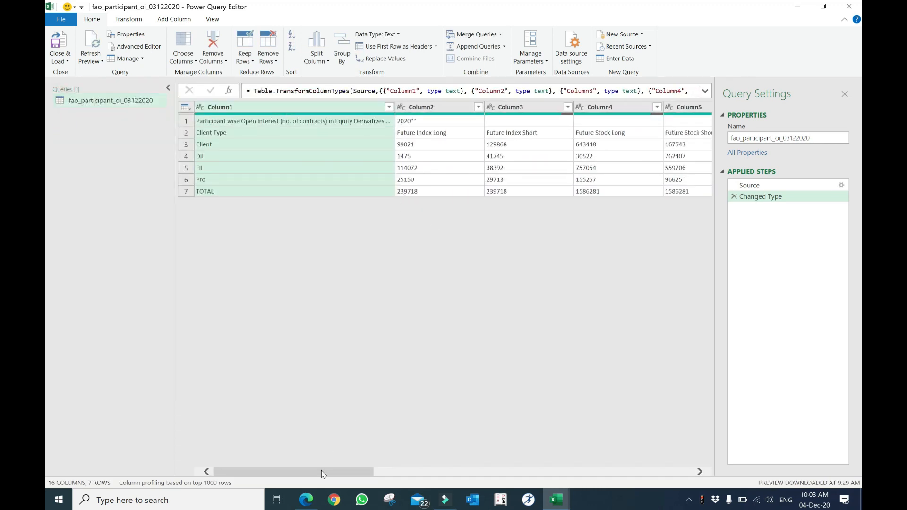
left_click_drag(322, 473, 363, 474)
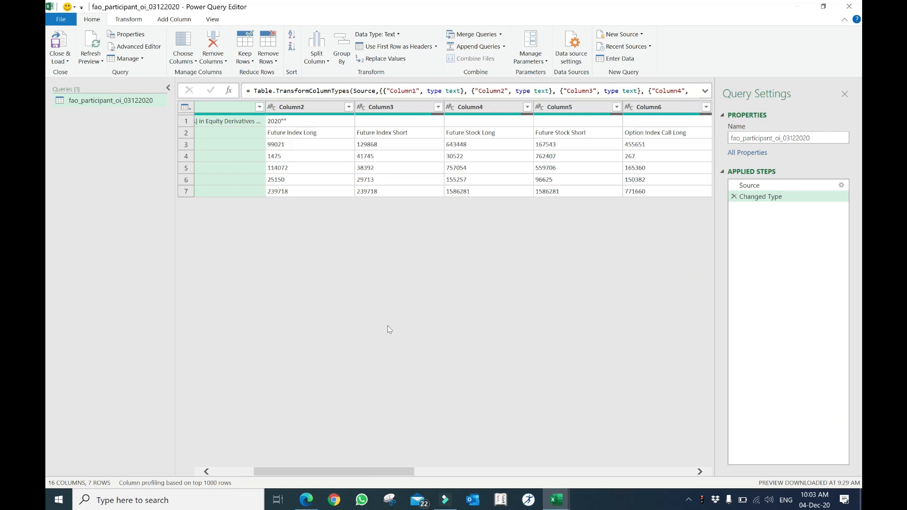
left_click_drag(356, 472, 315, 472)
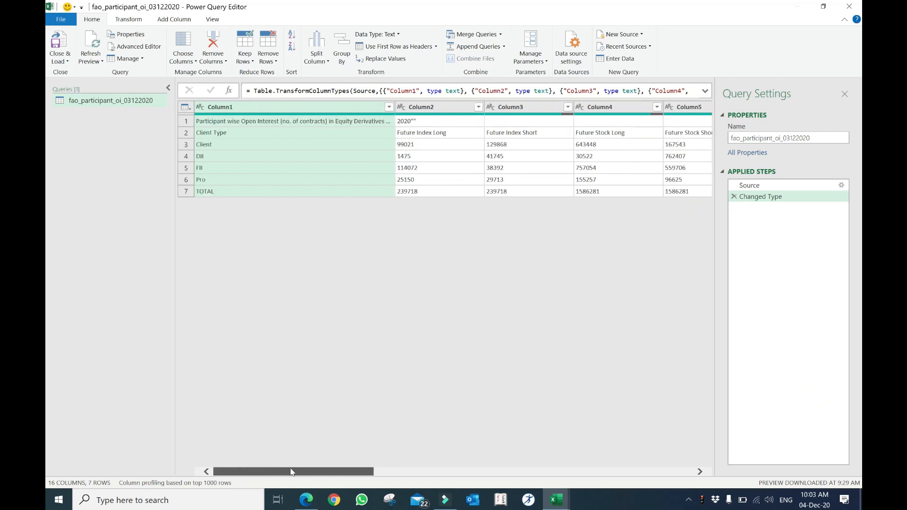
left_click(325, 124)
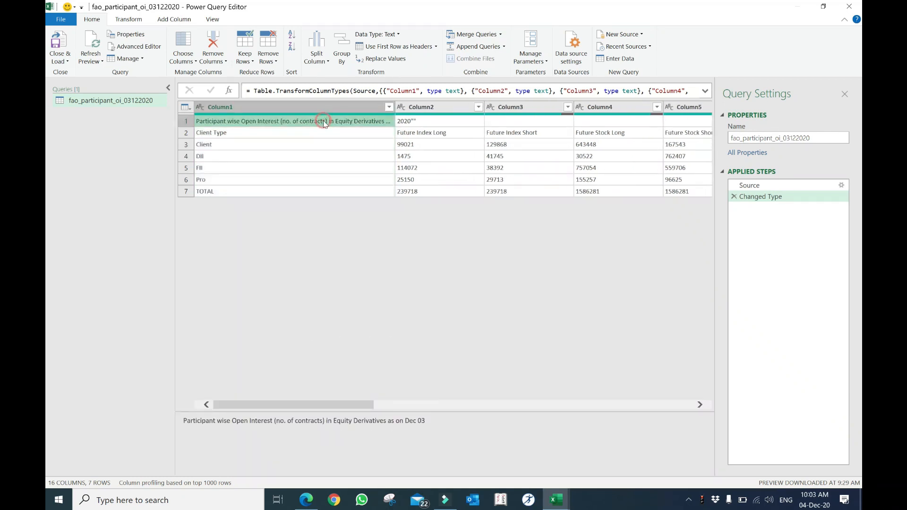
left_click(408, 126)
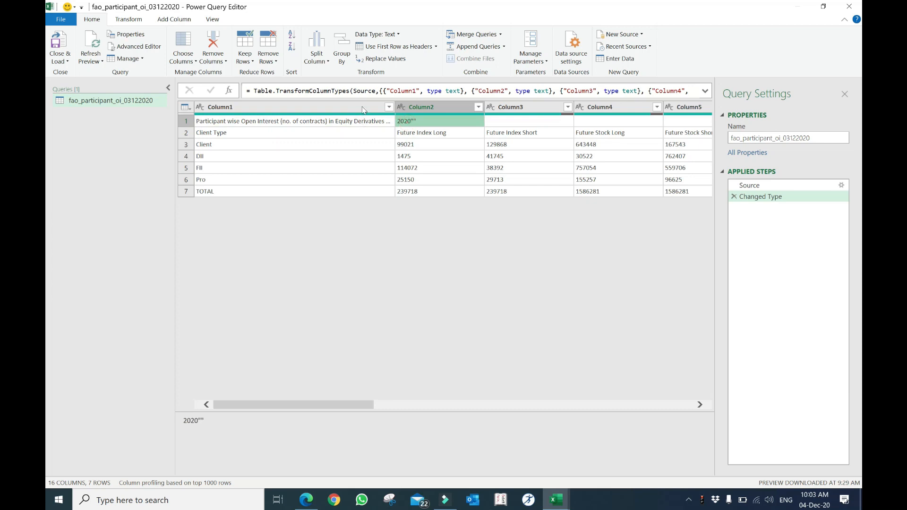
left_click(274, 64)
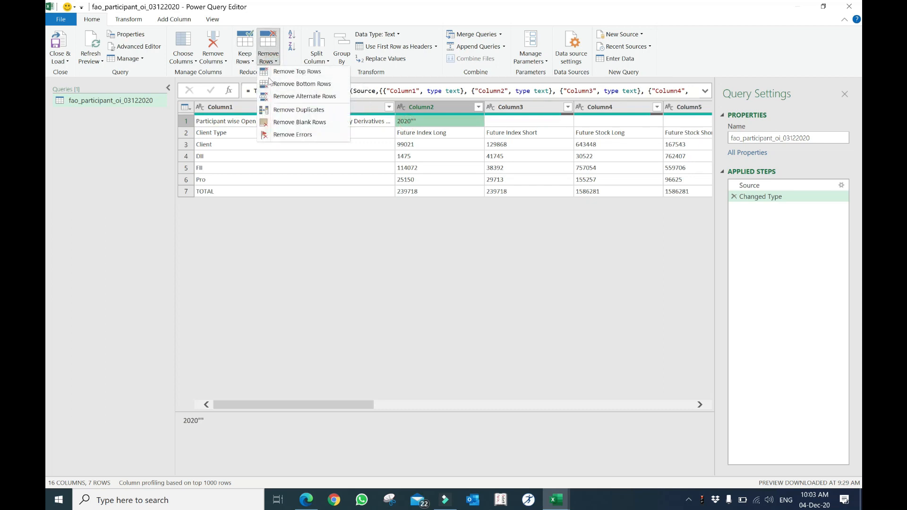
left_click(291, 73)
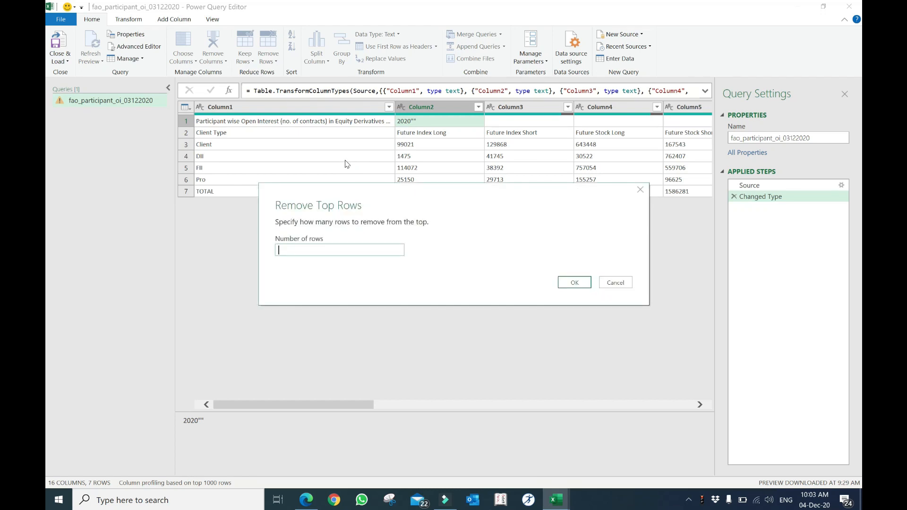
type("1")
left_click(573, 281)
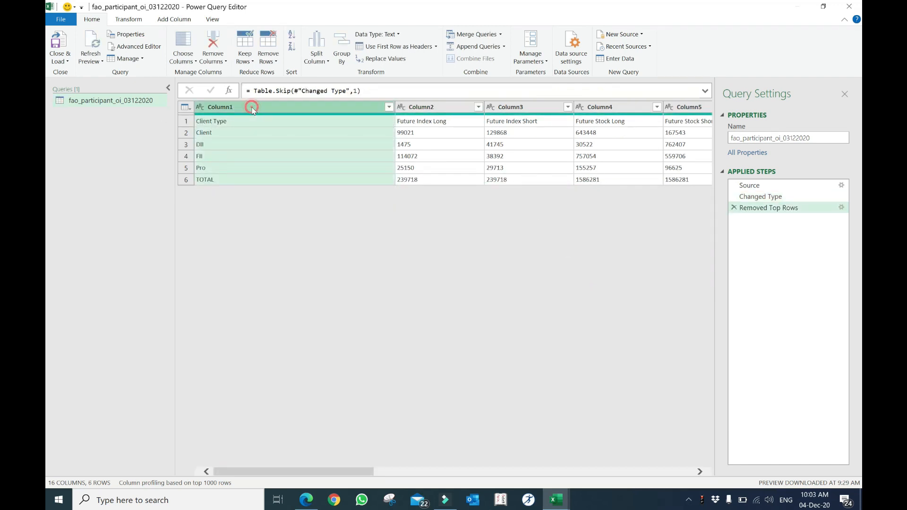
left_click(240, 122)
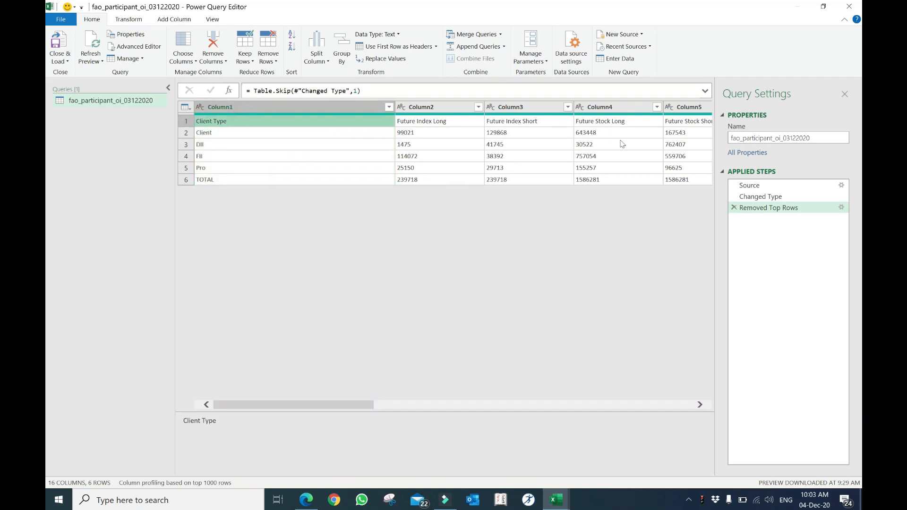
left_click(414, 53)
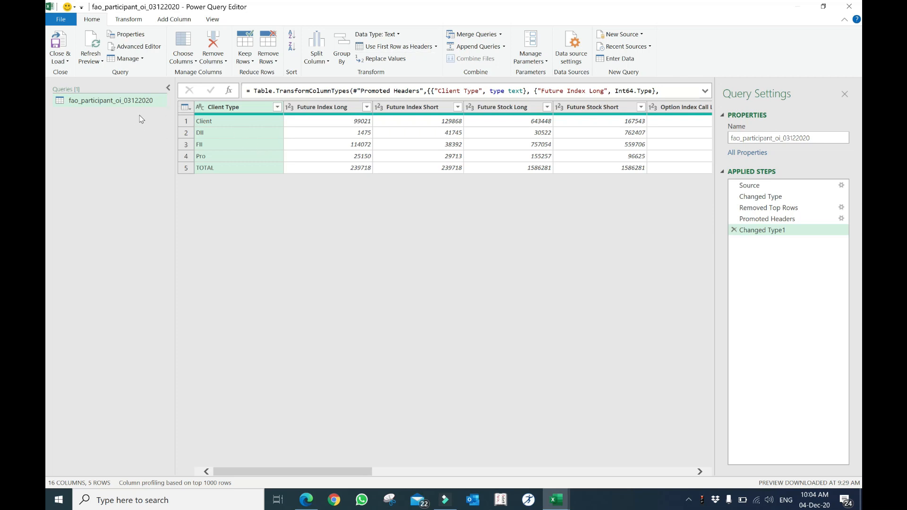
Edit the query code in the Advanced Editor so the source URL points to fao_participant_oi_02122020.csv, and apply the change.
right_click(129, 102)
left_click(380, 159)
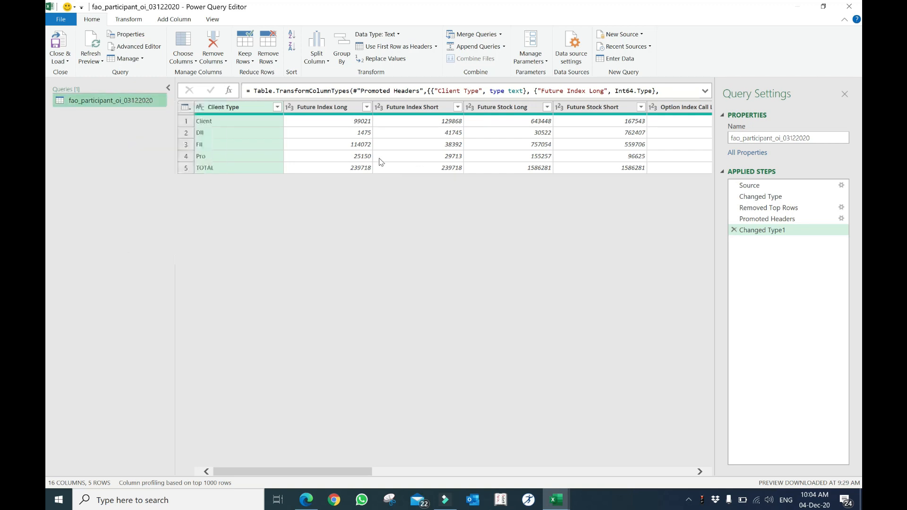
left_click(380, 159)
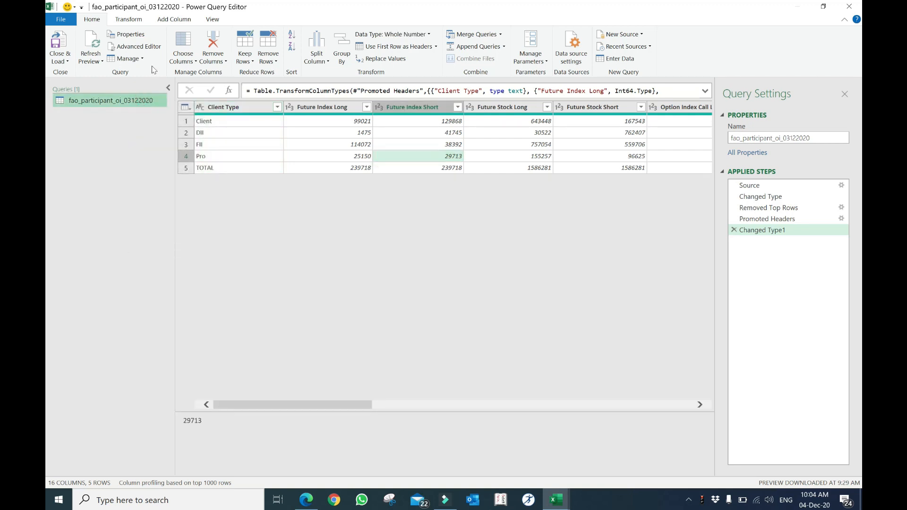
left_click(136, 46)
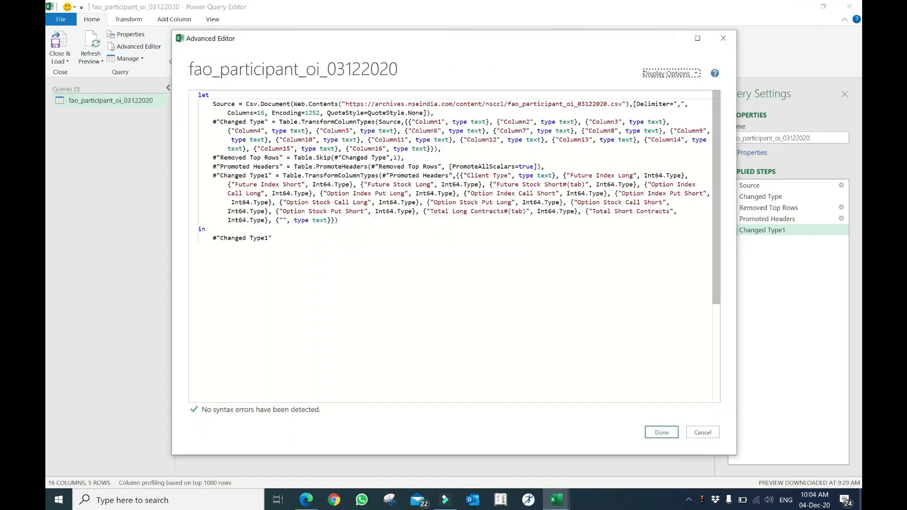
left_click(578, 104)
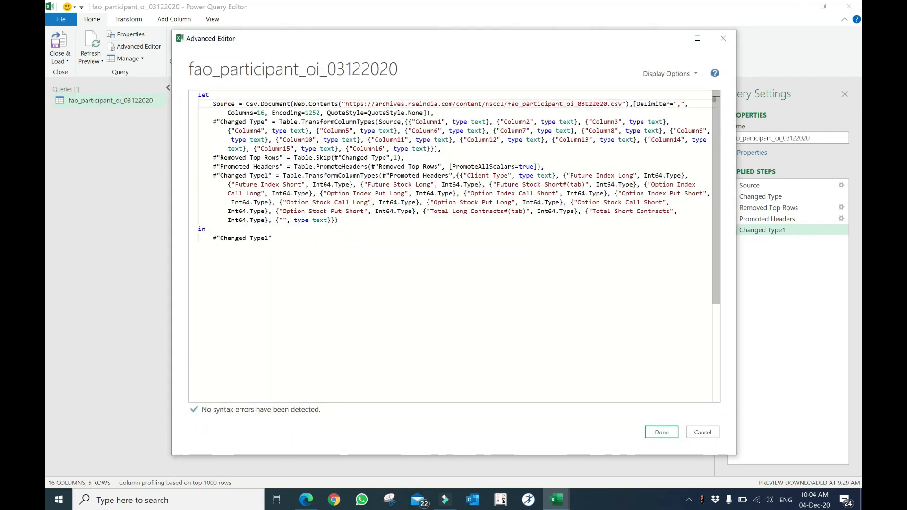
key("BackSpace")
type("2")
left_click(661, 433)
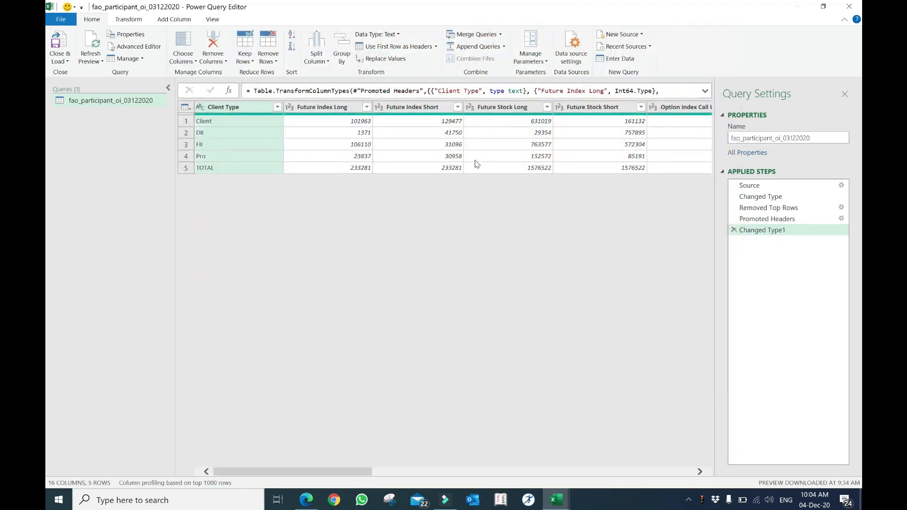
Edit the query code so the source URL points to fao_participant_oi_01122020.csv, and apply the change.
left_click(136, 47)
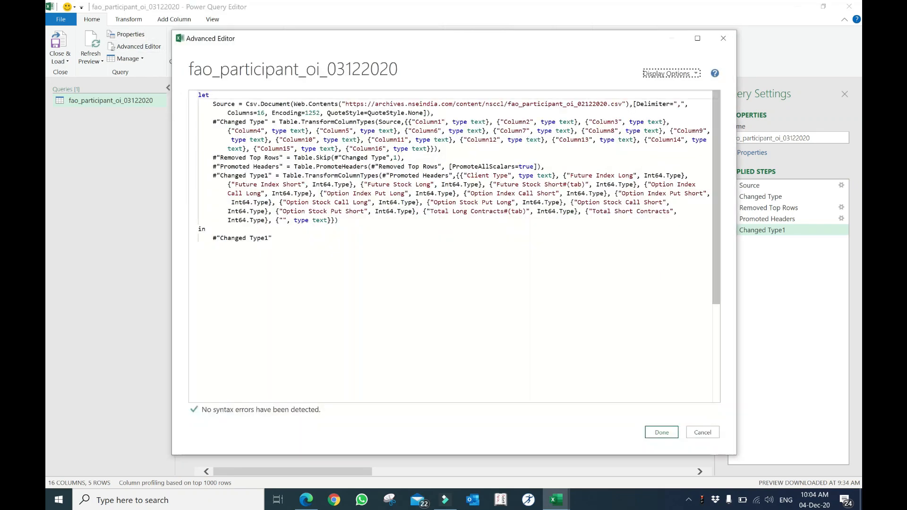
left_click(586, 104)
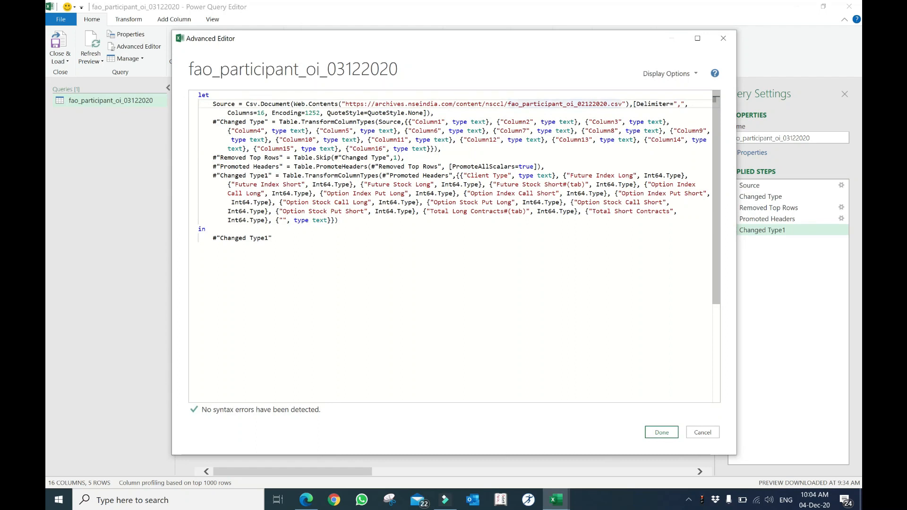
key("BackSpace")
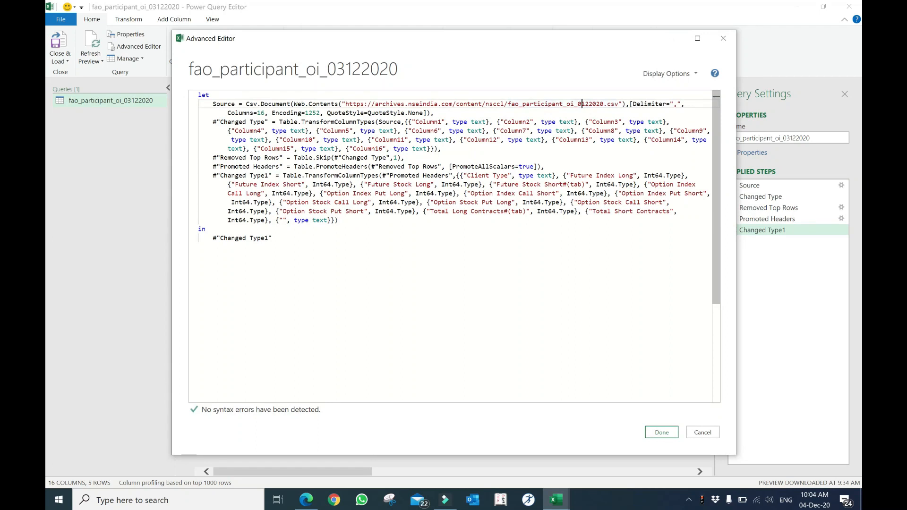
type("1")
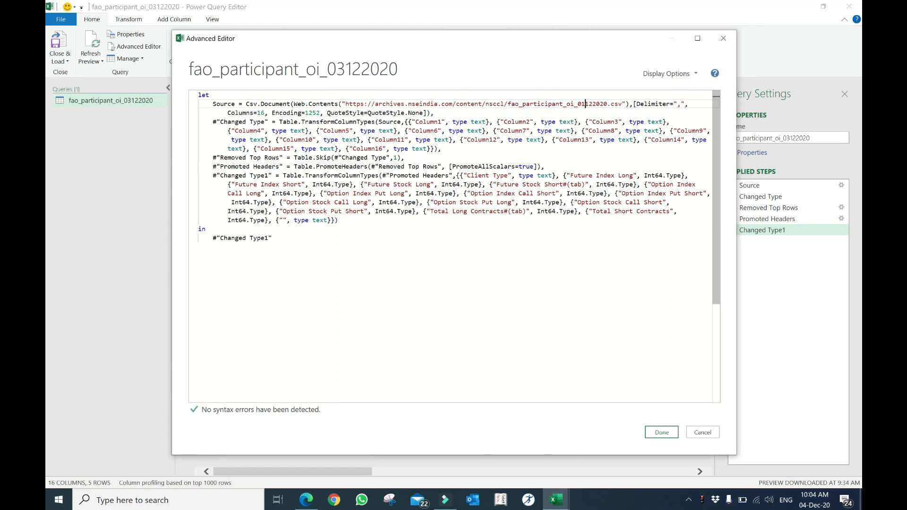
left_click(661, 432)
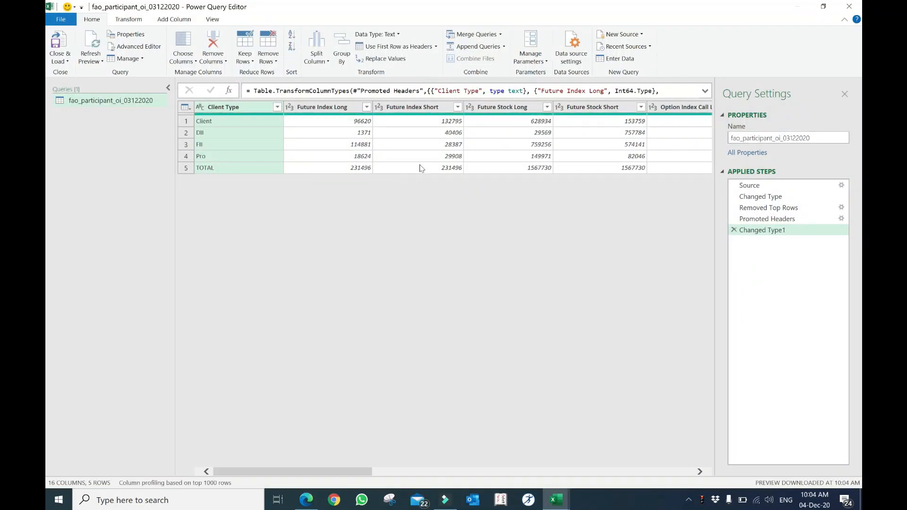
left_click(134, 46)
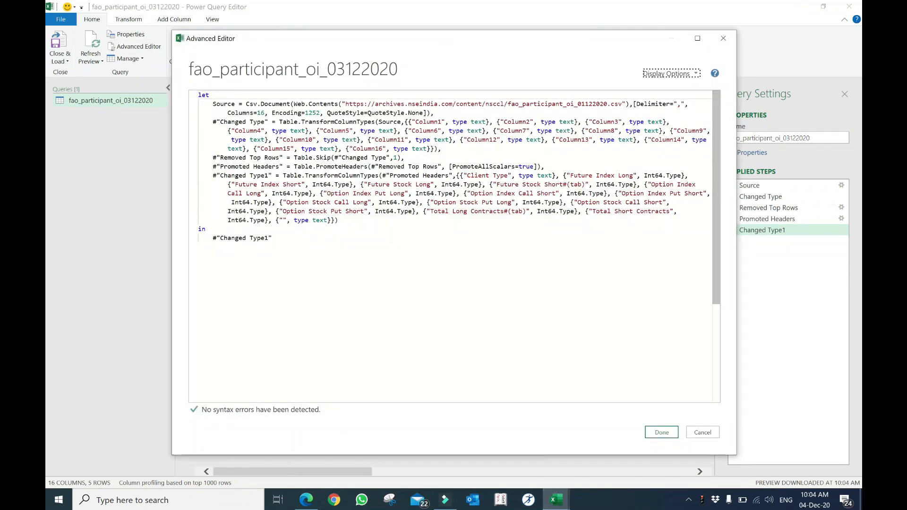
left_click_drag(577, 104, 607, 104)
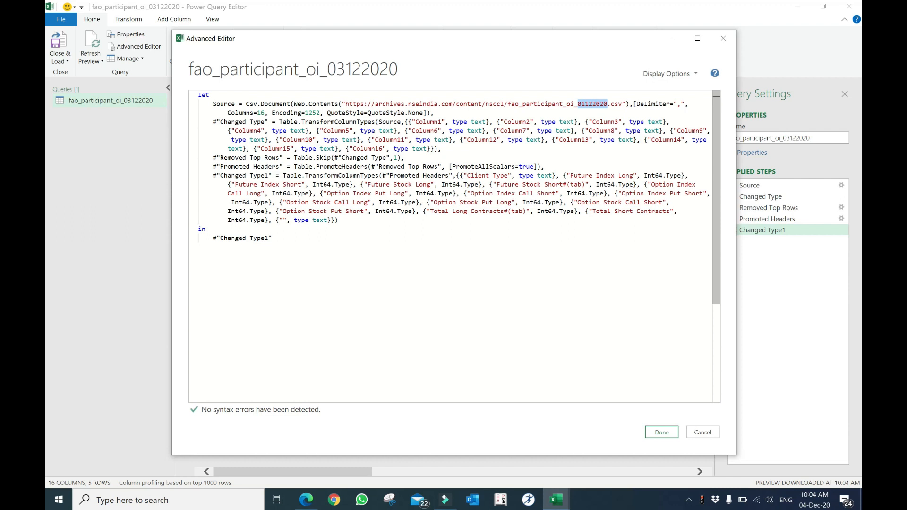
left_click(556, 499)
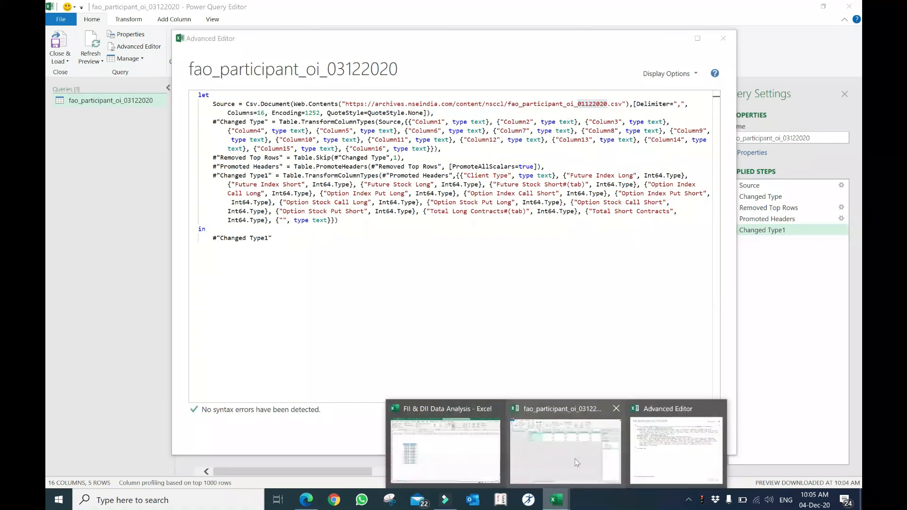
left_click(412, 438)
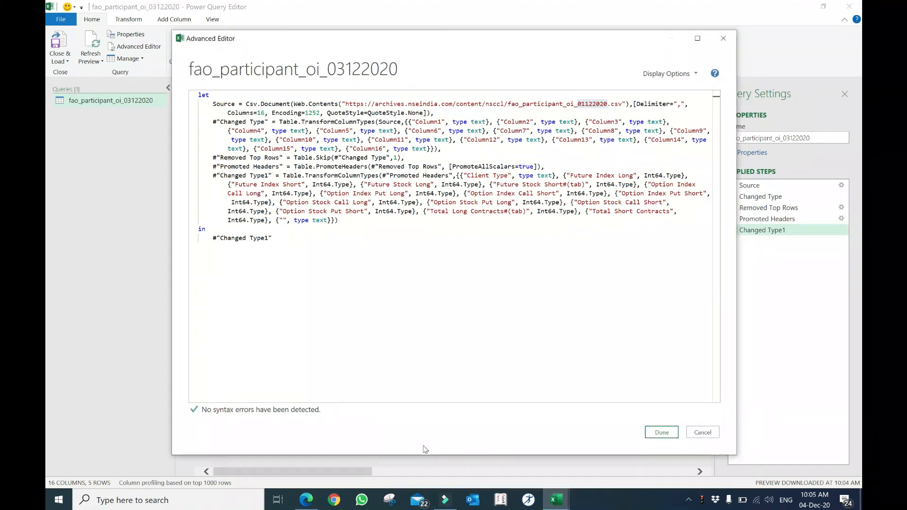
left_click(708, 435)
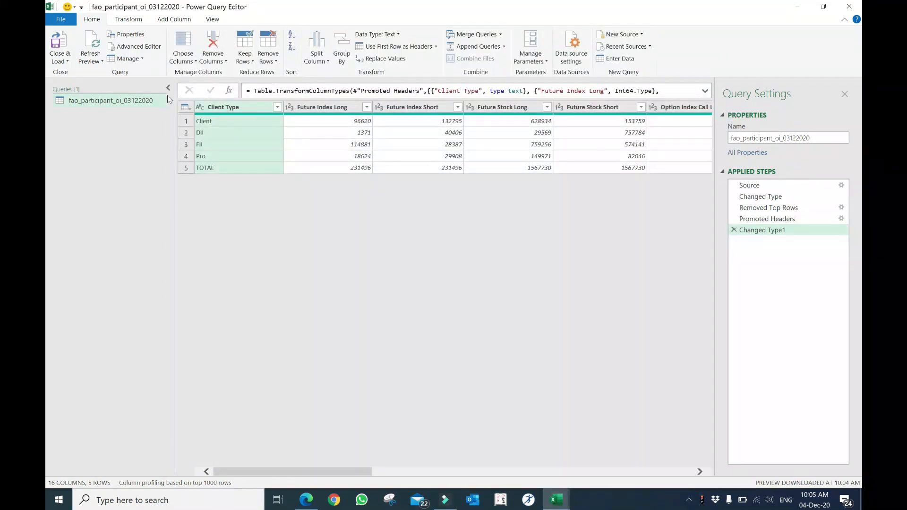
Rename the query to fao_participant_oi, removing the date suffix from its name.
right_click(130, 100)
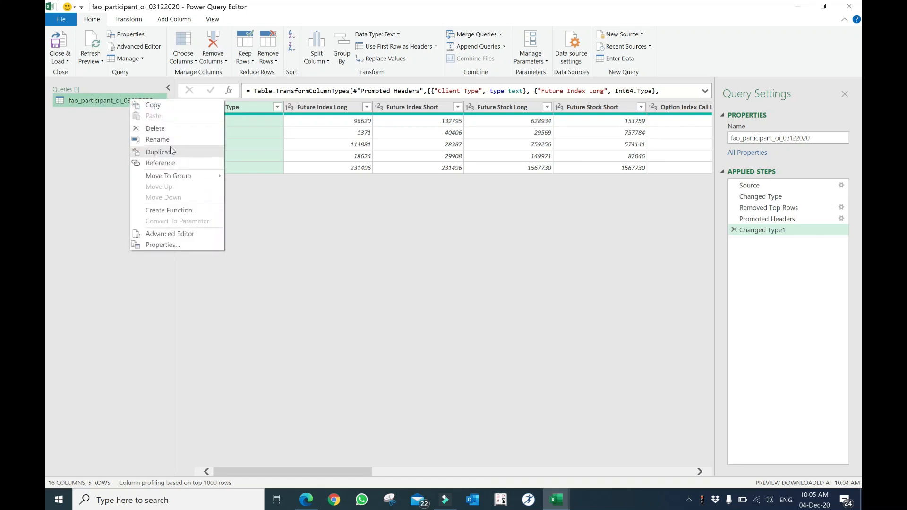
left_click(170, 140)
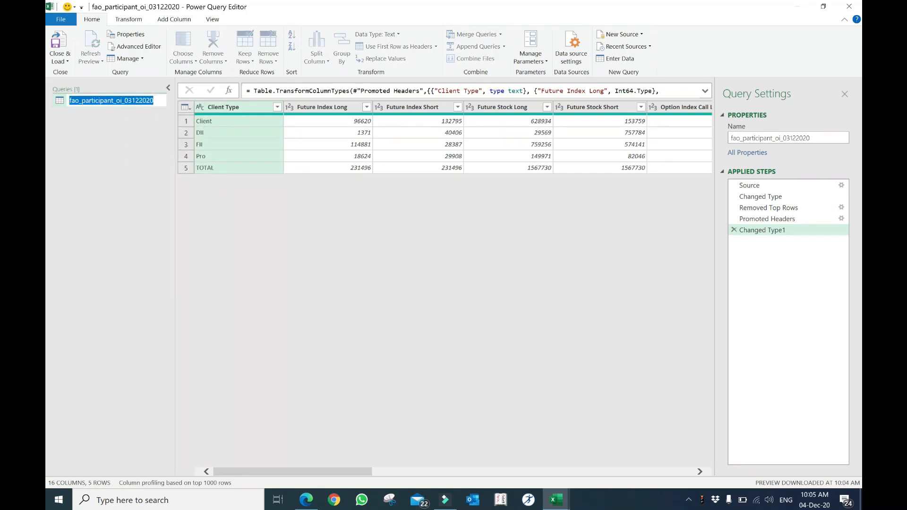
left_click(124, 96)
key("shift+Right")
key("shift+Right")
key("shift+Right")
key("shift+Right")
key("shift+Right")
key("shift+Right")
key("shift+Right")
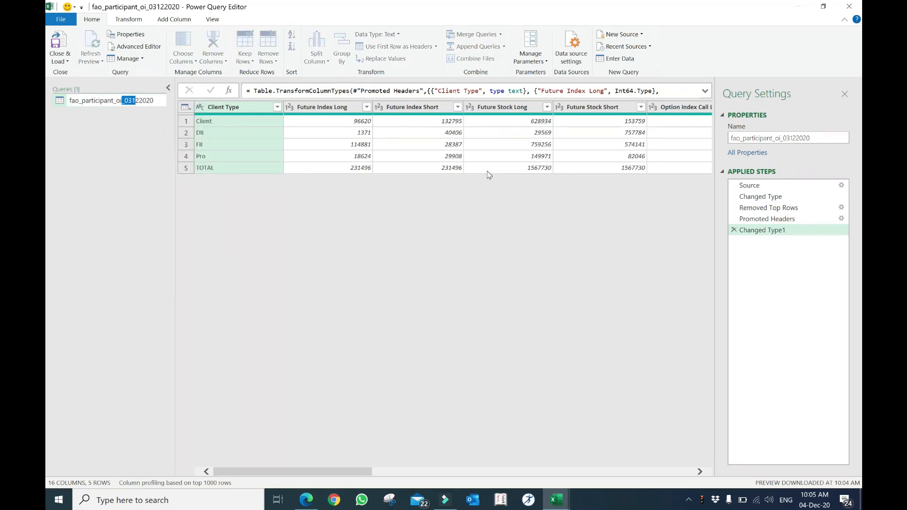
key("BackSpace")
key("Return")
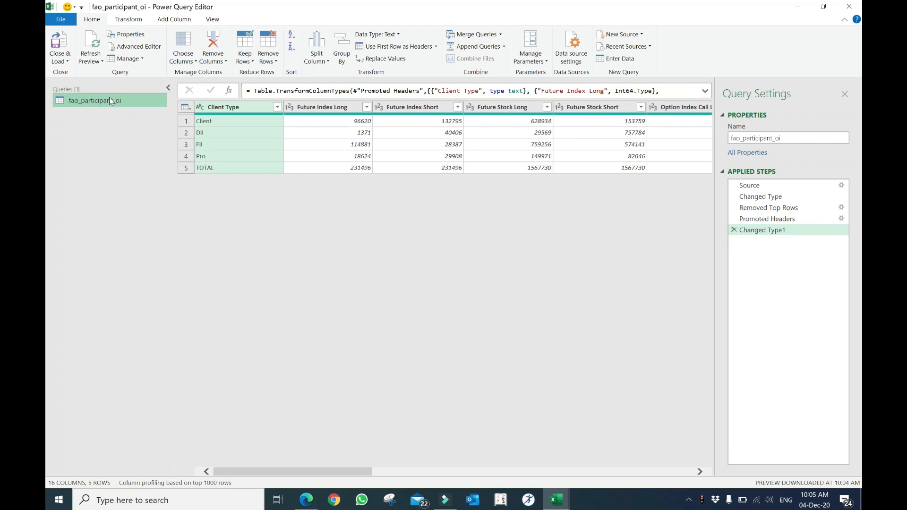
Open the query's code in the Advanced Editor and insert two blank lines above the let statement.
left_click(147, 47)
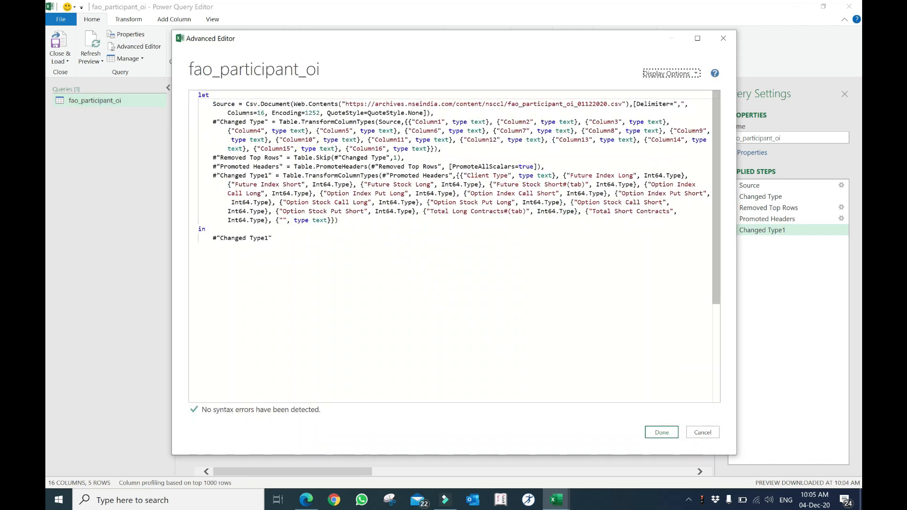
left_click(198, 95)
key("Return")
key("Return")
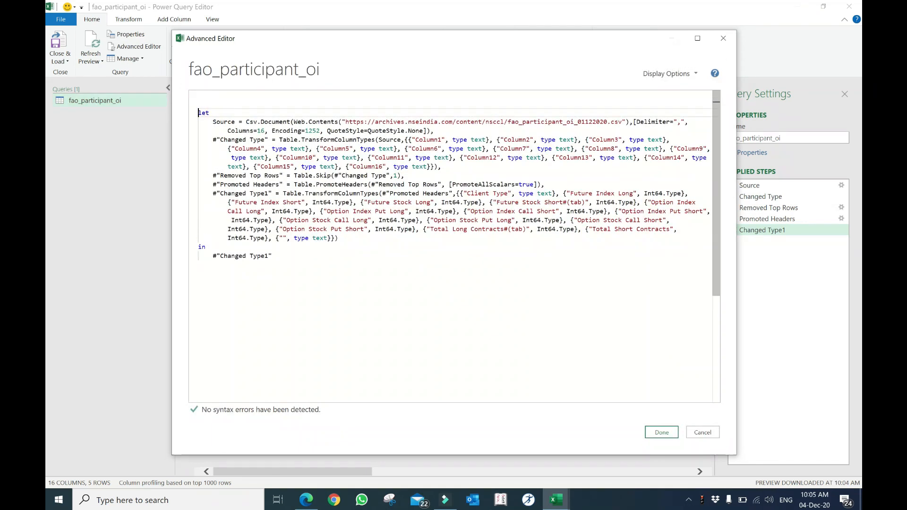
key("Up")
key("Up")
Declare a text parameter on the first line of the query code as (ReportDate as text ).
type("(")
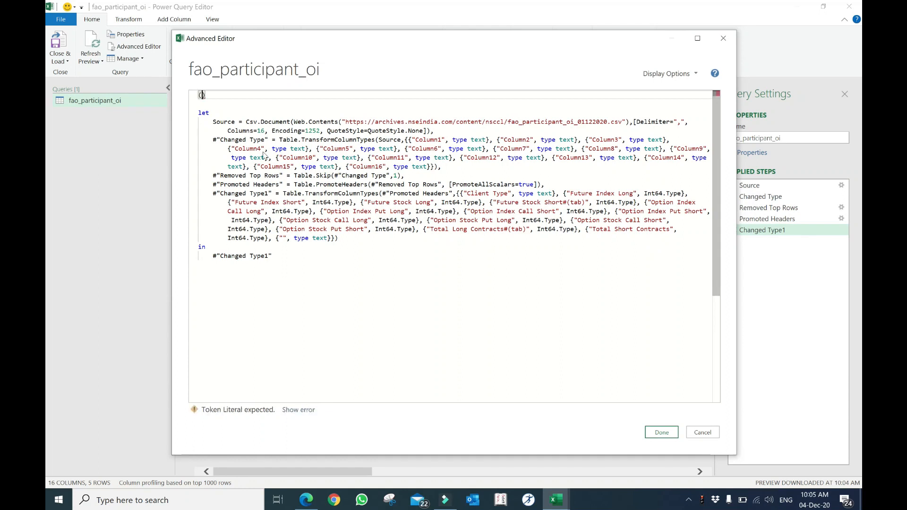
type("Rep")
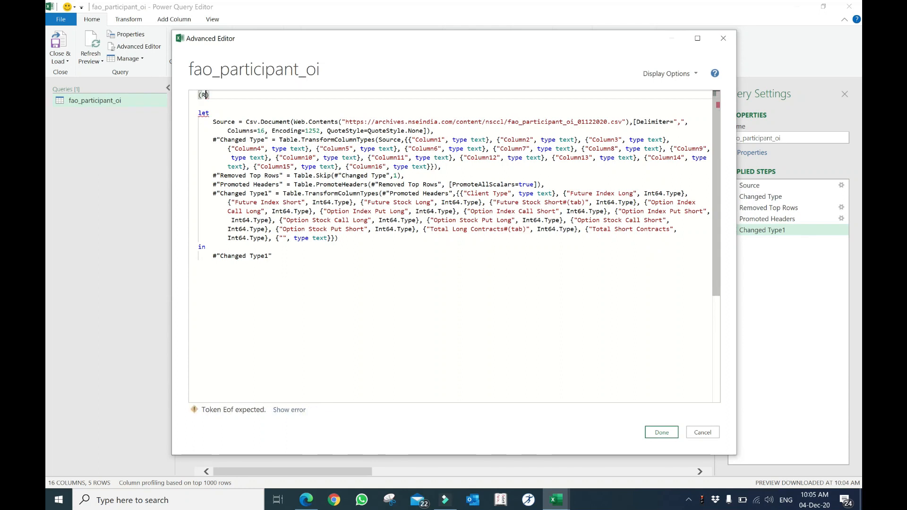
type("rt")
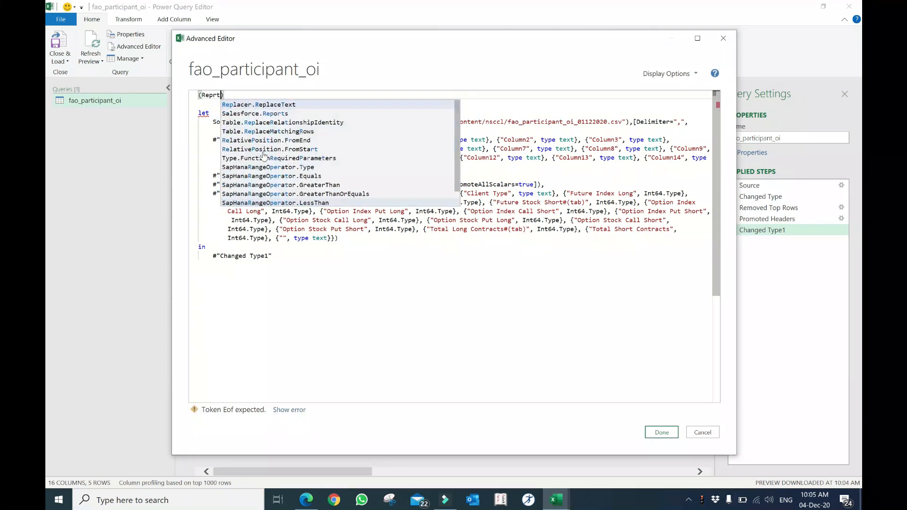
key("BackSpace")
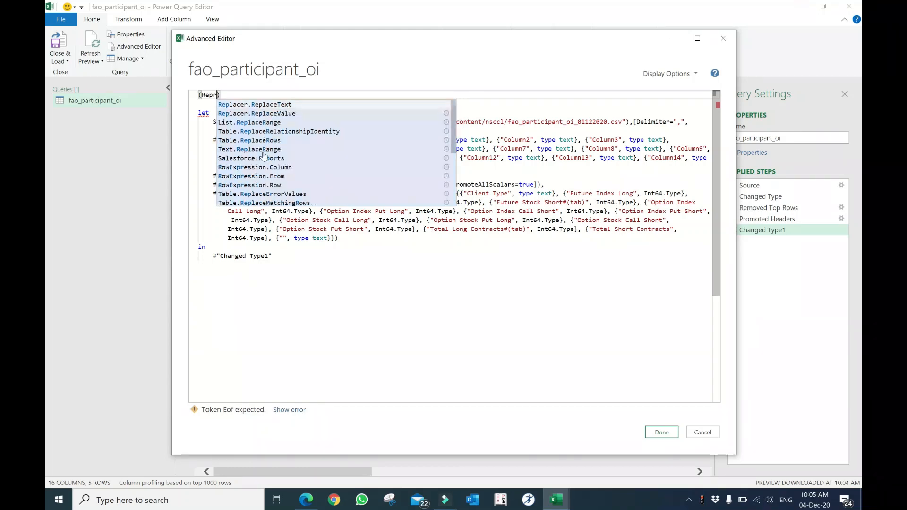
type("o")
key("BackSpace")
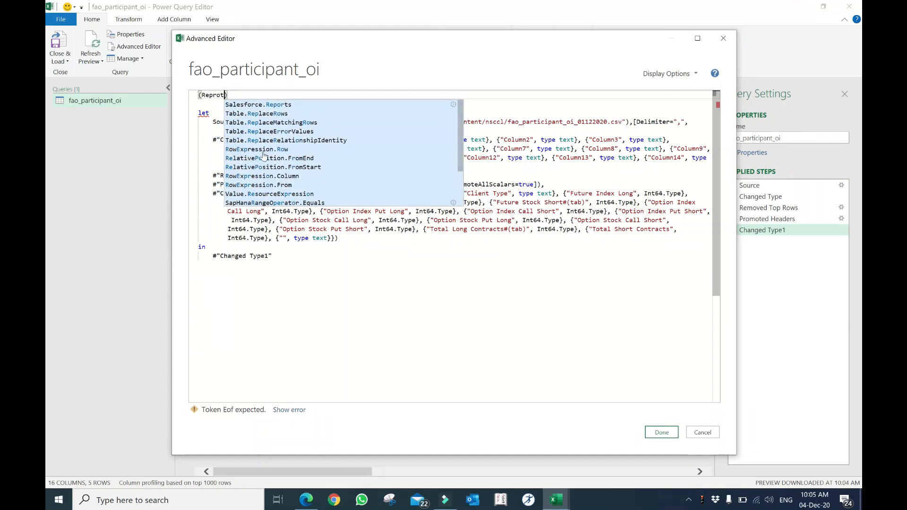
key("BackSpace")
type("ort")
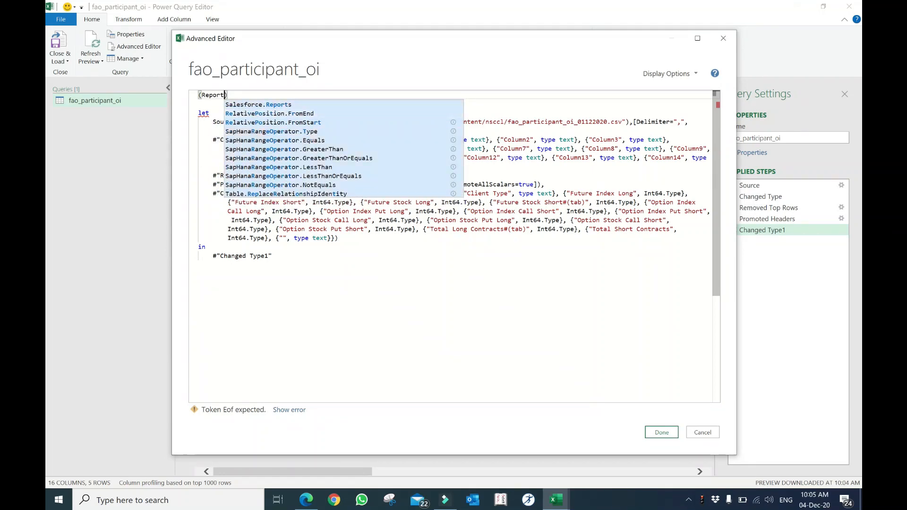
type("Date ")
type("as te")
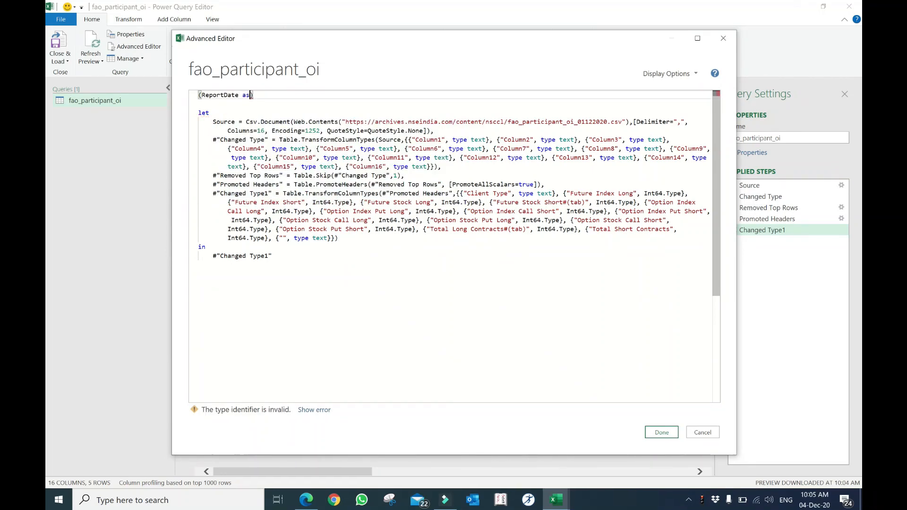
type("xt )")
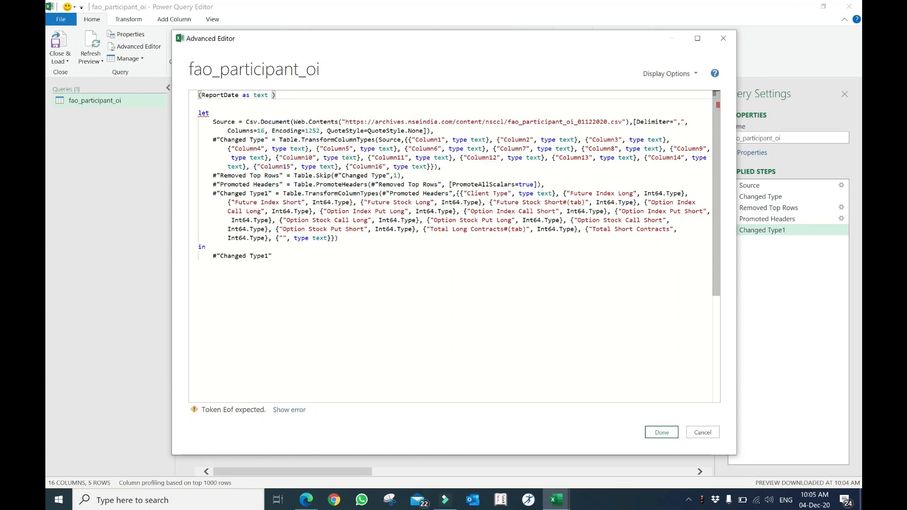
Complete the function header after the parameter with the return type and arrow: as table =>.
type("as ")
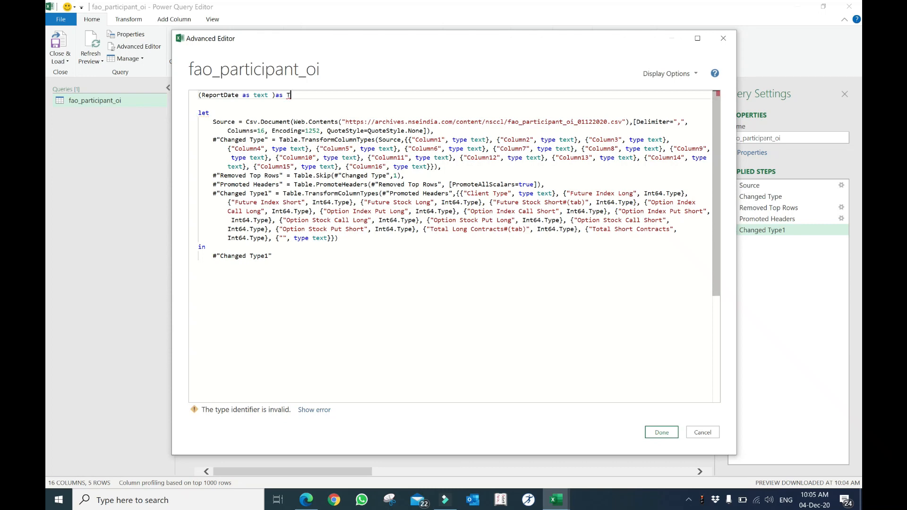
type("tab")
key("BackSpace")
key("BackSpace")
key("BackSpace")
type("table =")
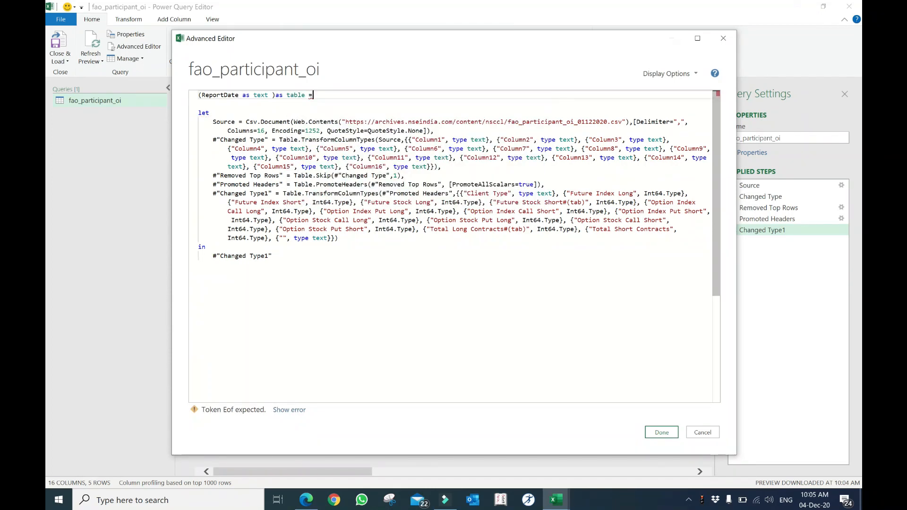
type(">")
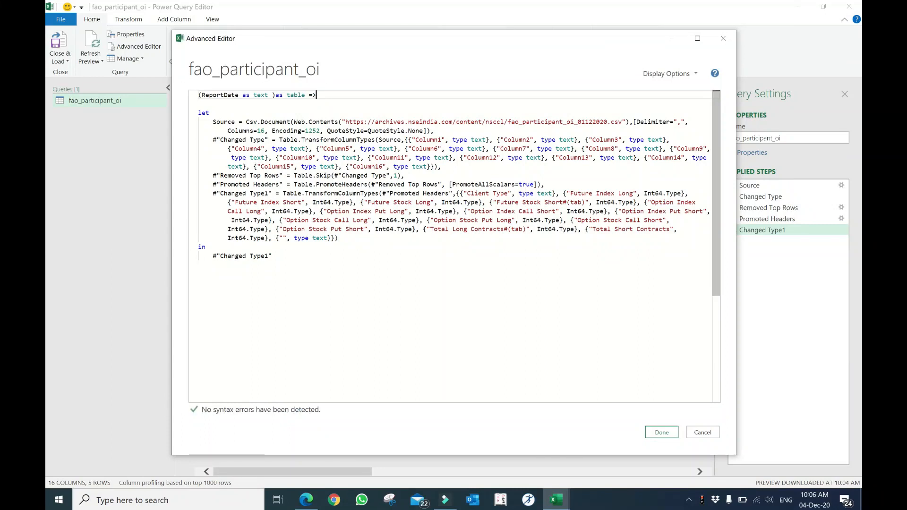
End the URL string in the Source line right before the date 01122020 with a closing quote and an ampersand.
left_click_drag(577, 122, 604, 122)
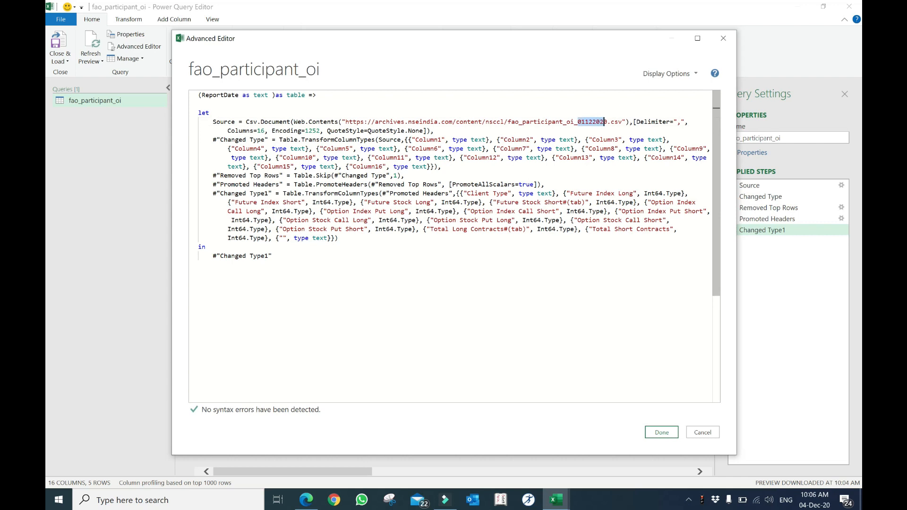
left_click(578, 122)
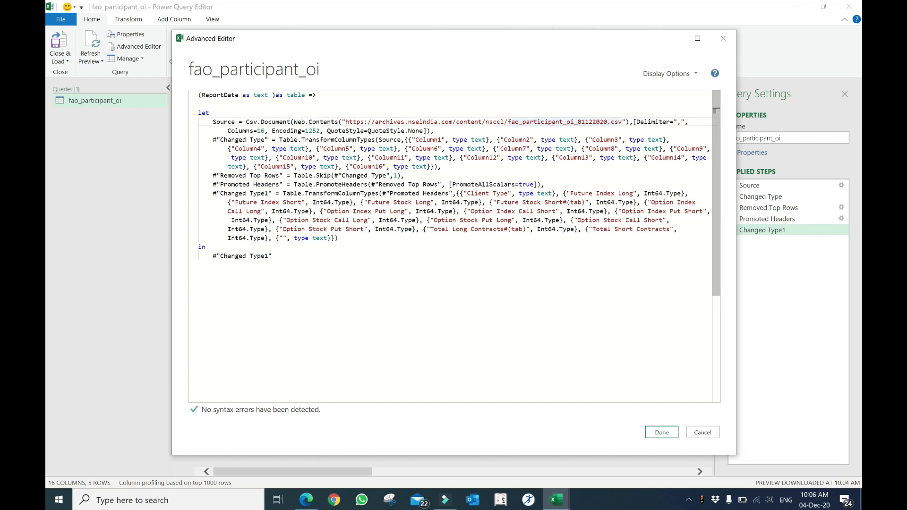
type("\"&")
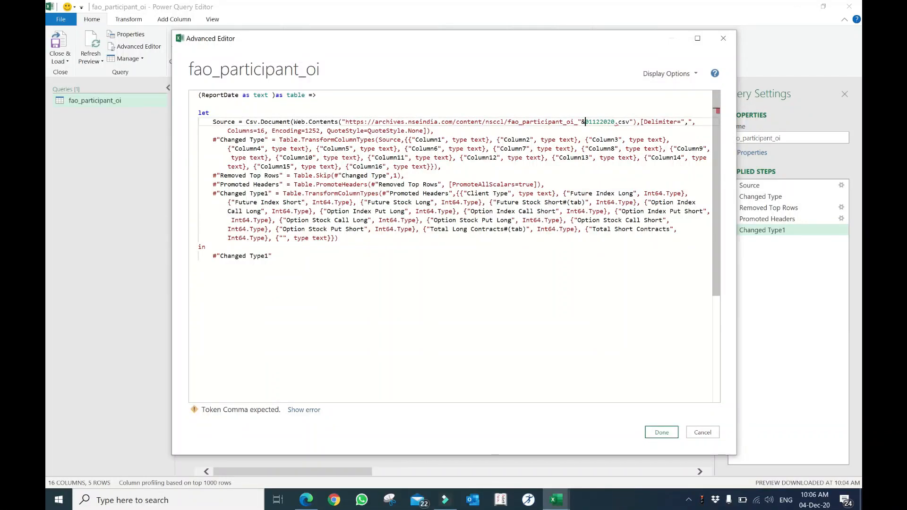
Separate the .csv extension after the date into its own quoted string joined by an ampersand, as &".csv".
left_click_drag(585, 121, 597, 121)
type("&")
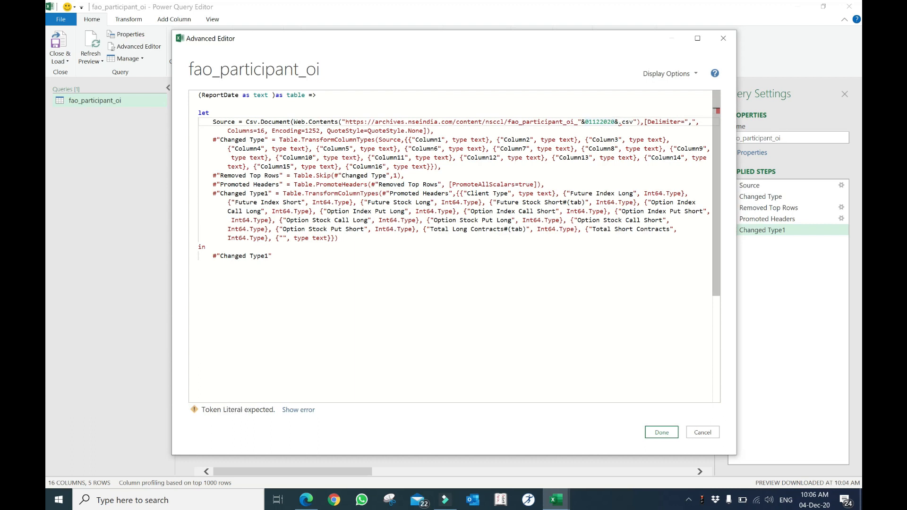
type("\"")
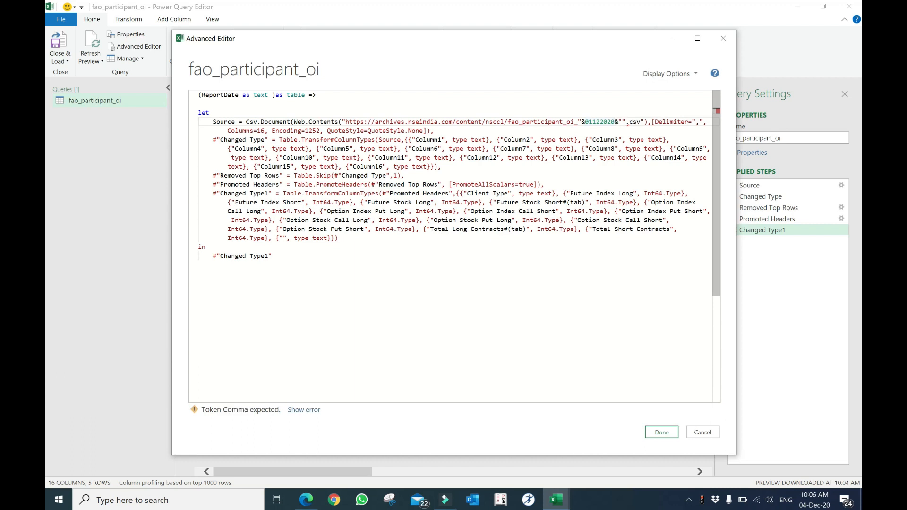
key("BackSpace")
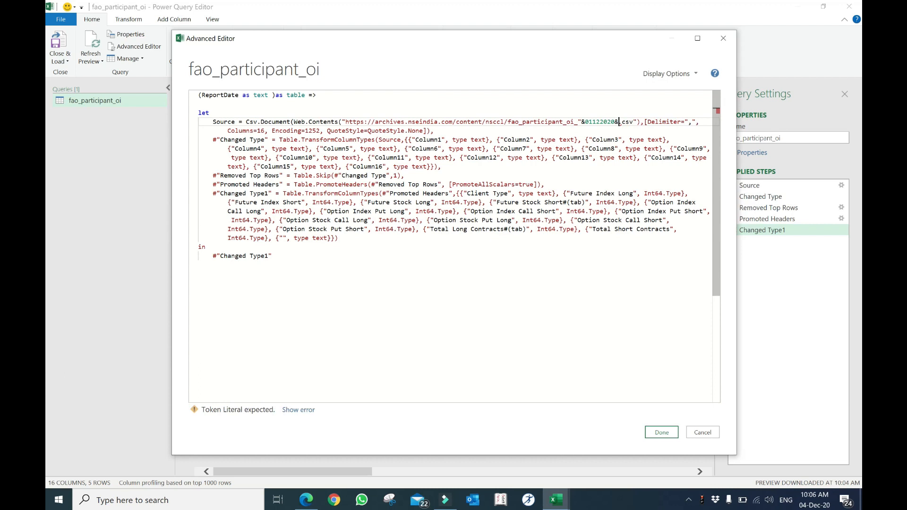
type("\"")
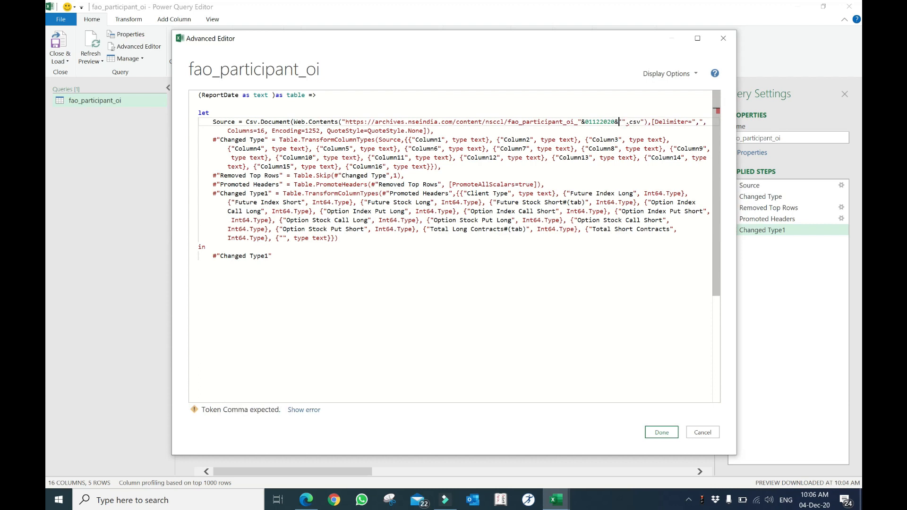
key("BackSpace")
key("BackSpace")
key("BackSpace")
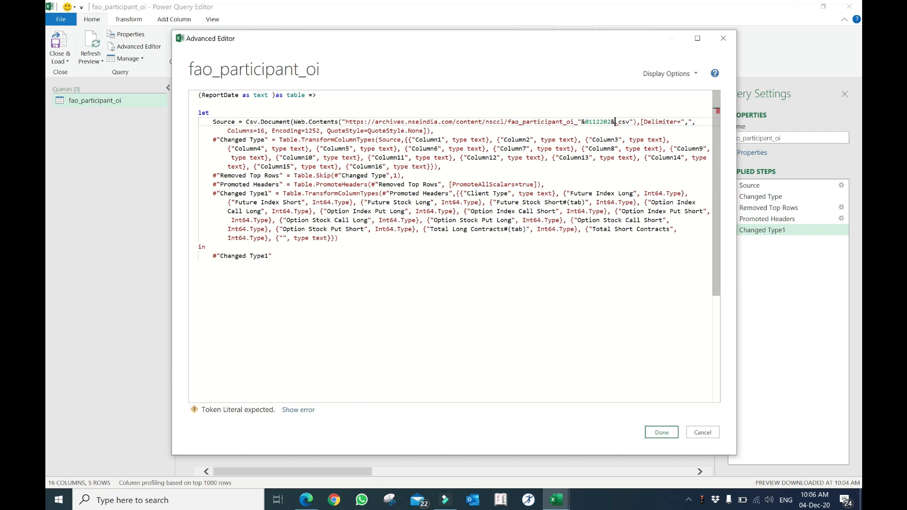
key("BackSpace")
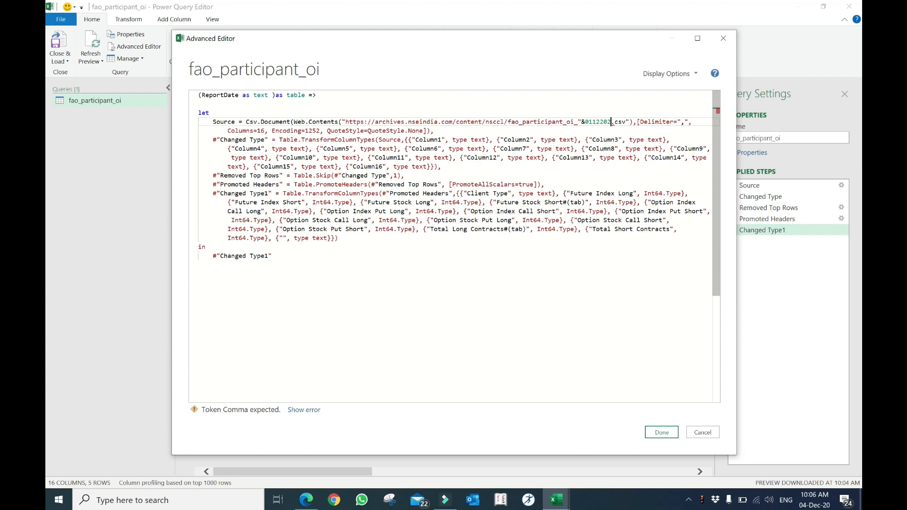
type("\"")
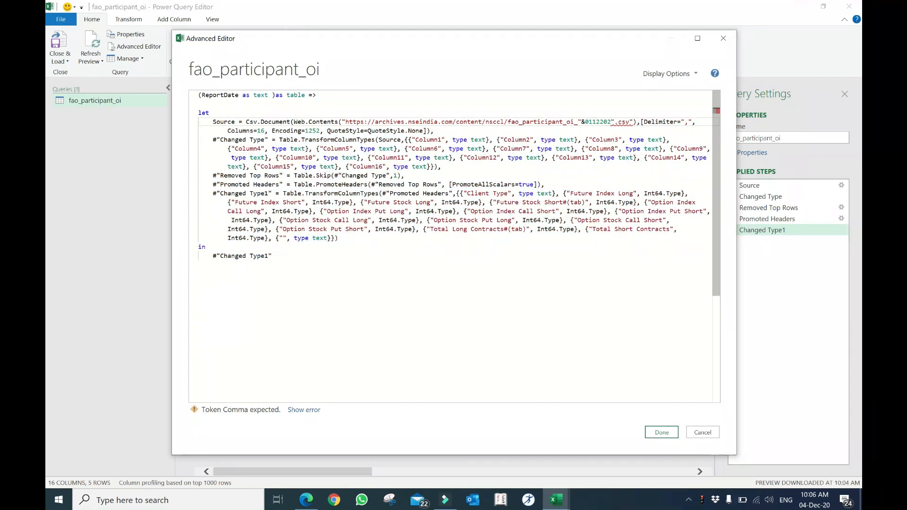
type("&")
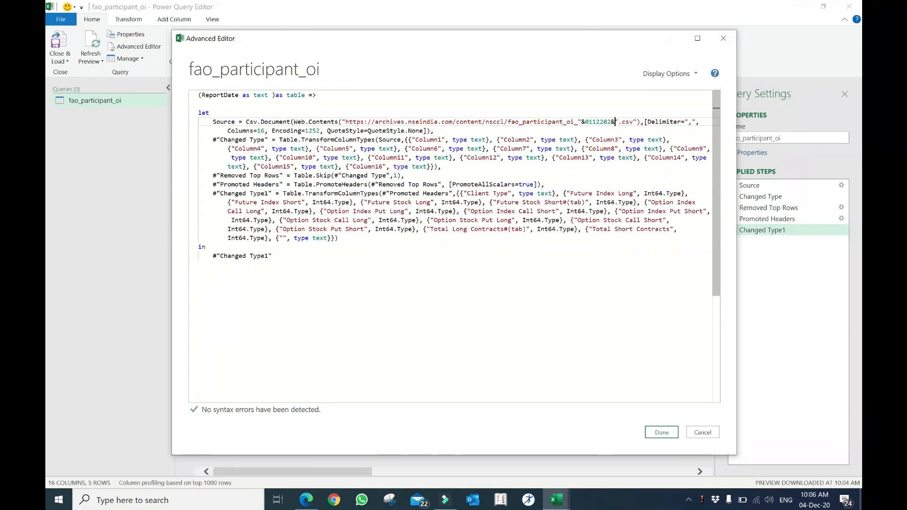
Replace the hard-coded date between the ampersands with the ReportDate parameter and apply the edited query code.
key("shift+Left")
key("shift+Left")
key("shift+Left")
key("shift+Left")
key("shift+Left")
key("shift+Left")
key("shift+Left")
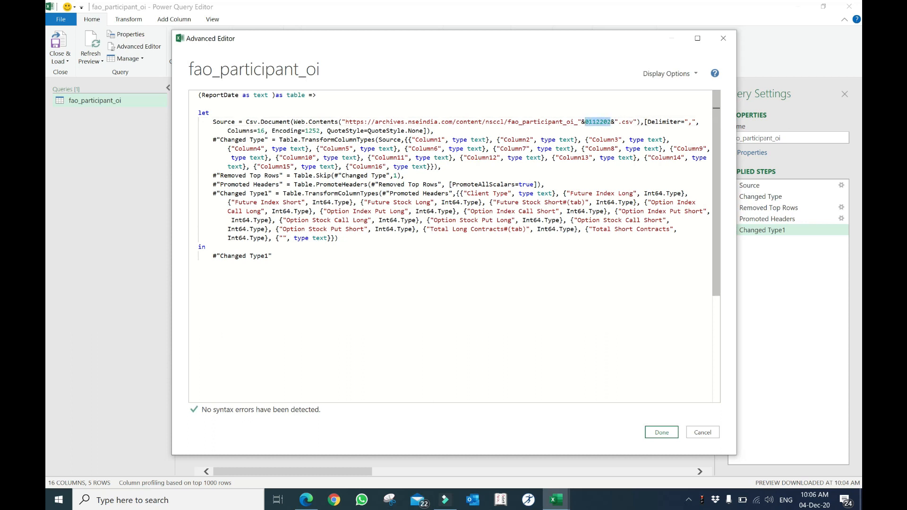
type("Re")
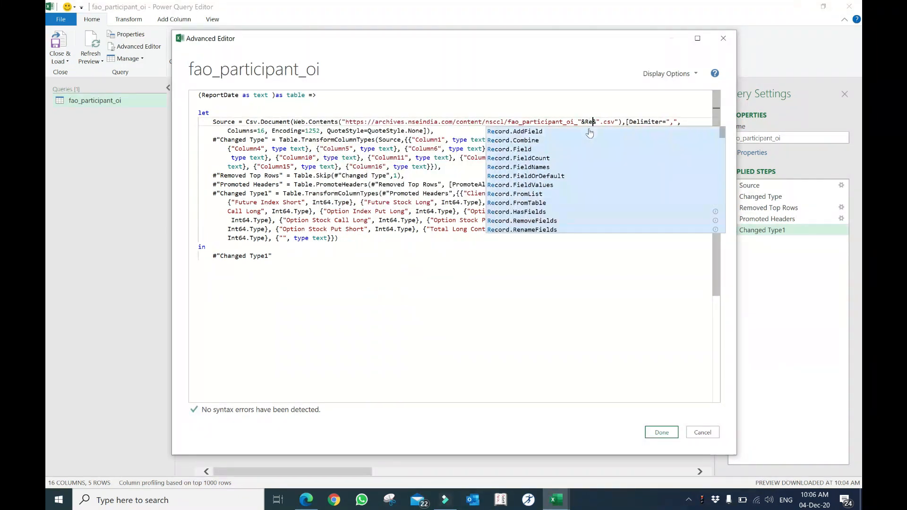
type("port")
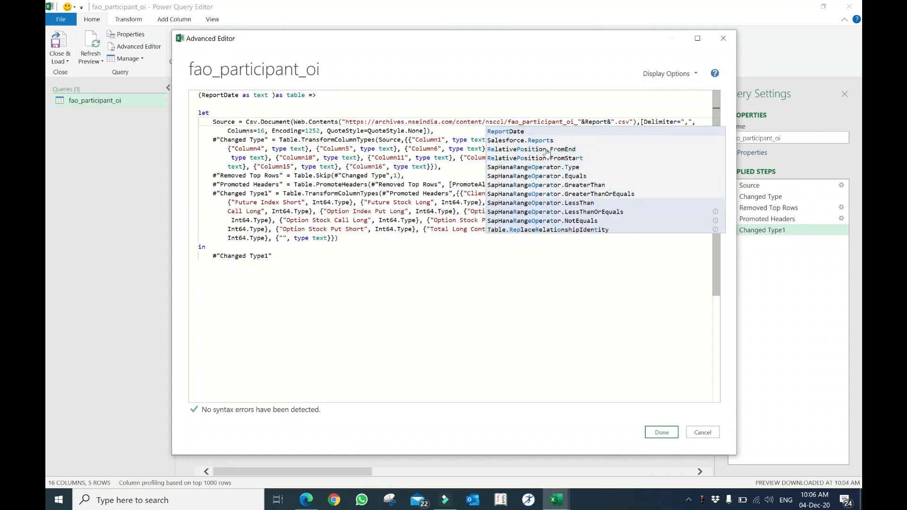
left_click(517, 133)
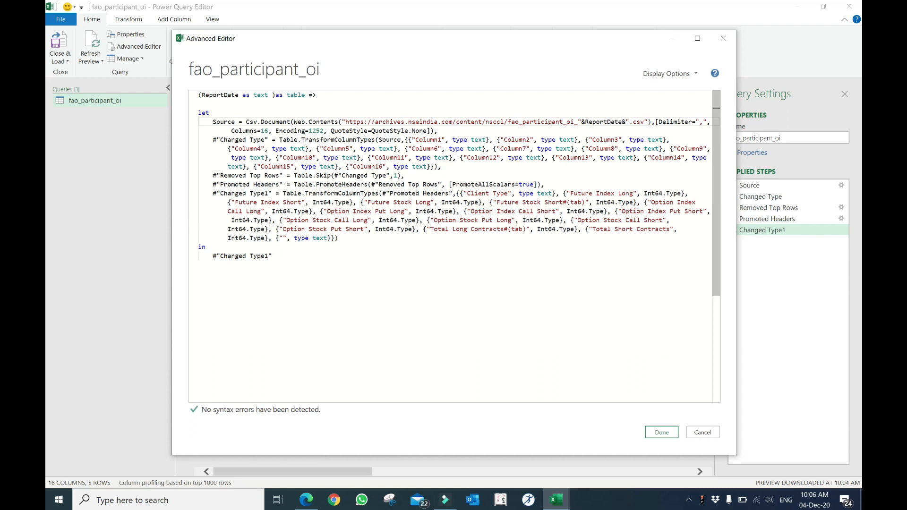
left_click(662, 433)
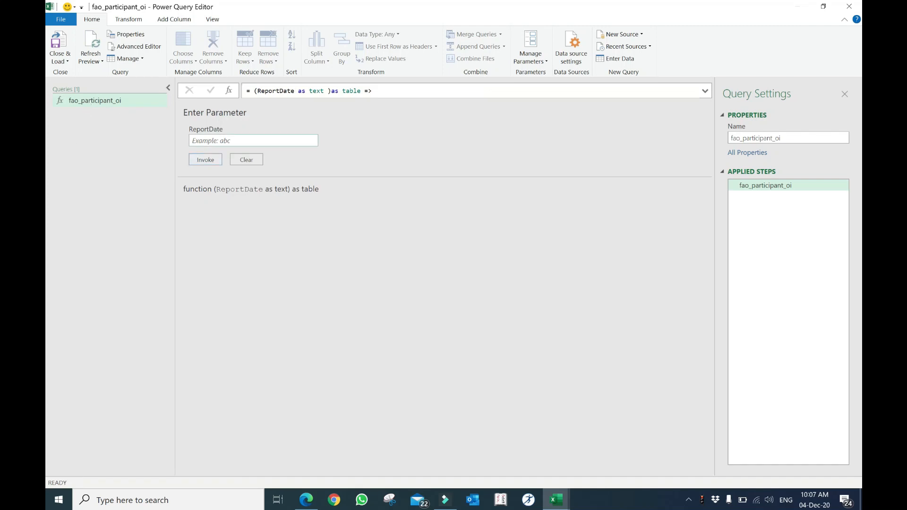
Test the function by invoking it with ReportDate 03122020 and delete the resulting Invoked Function query.
left_click(206, 140)
left_click(207, 160)
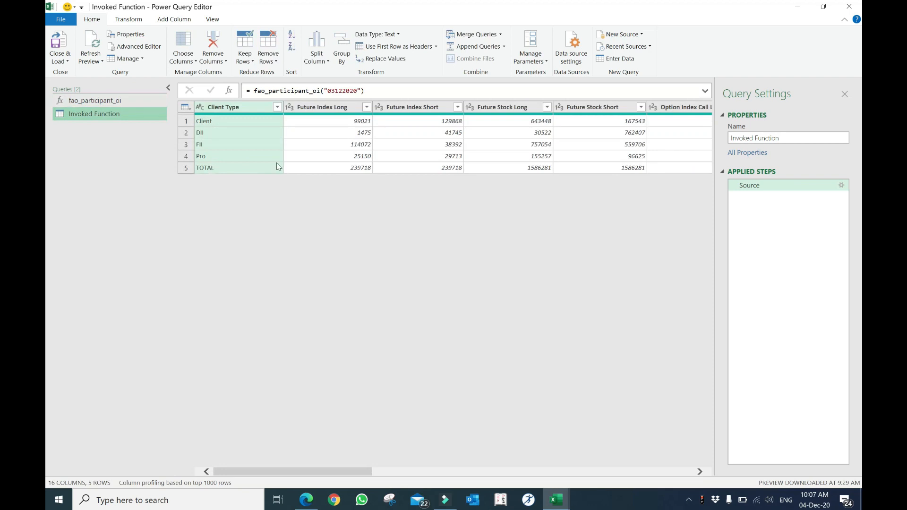
right_click(99, 114)
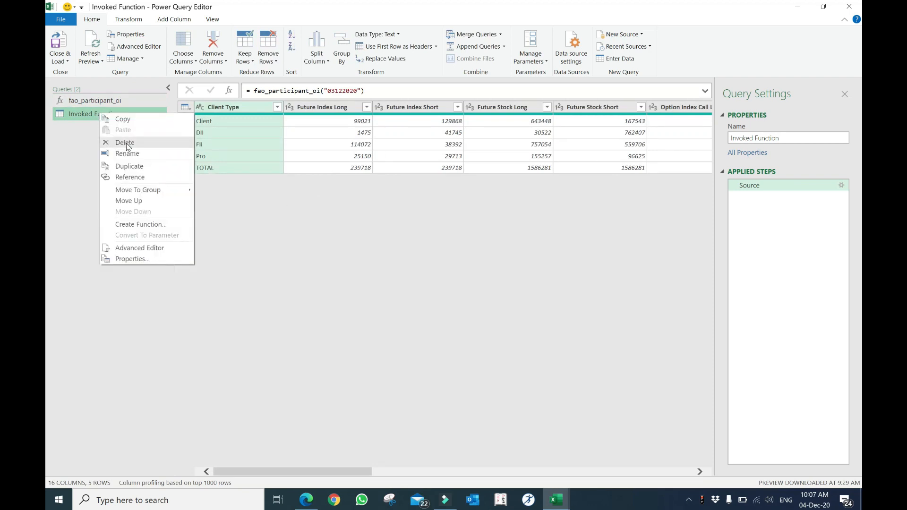
left_click(124, 142)
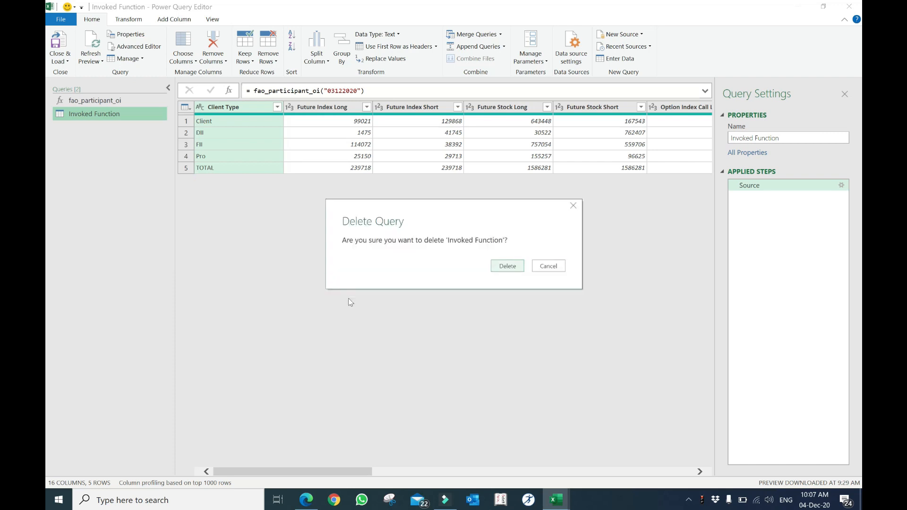
left_click(514, 269)
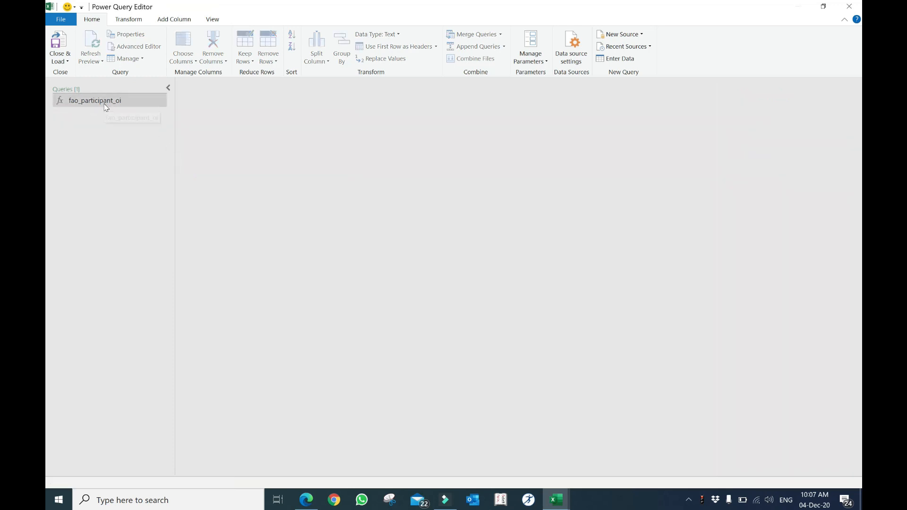
Close and load the fao_participant_oi function to the workbook and dismiss the queries list.
left_click(58, 46)
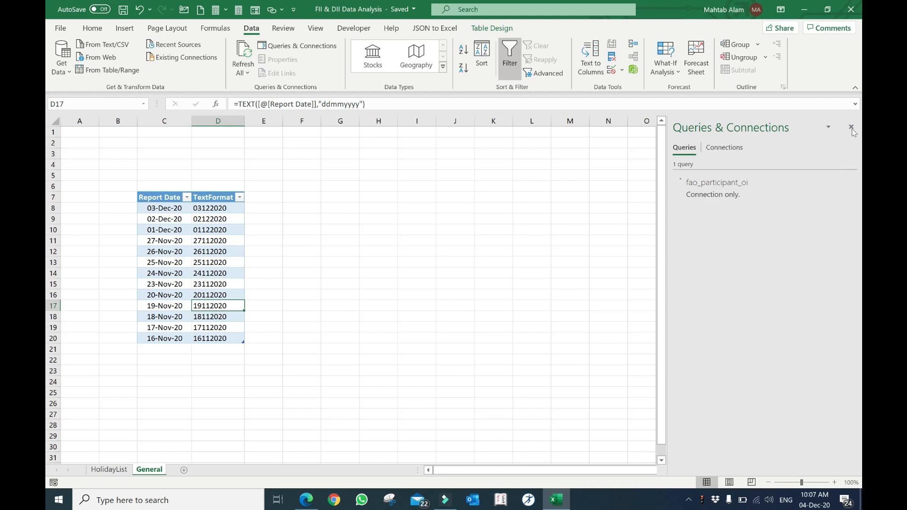
left_click(851, 128)
Centre the TextFormat values in D8:D20 and narrow column D slightly.
left_click_drag(225, 209, 239, 338)
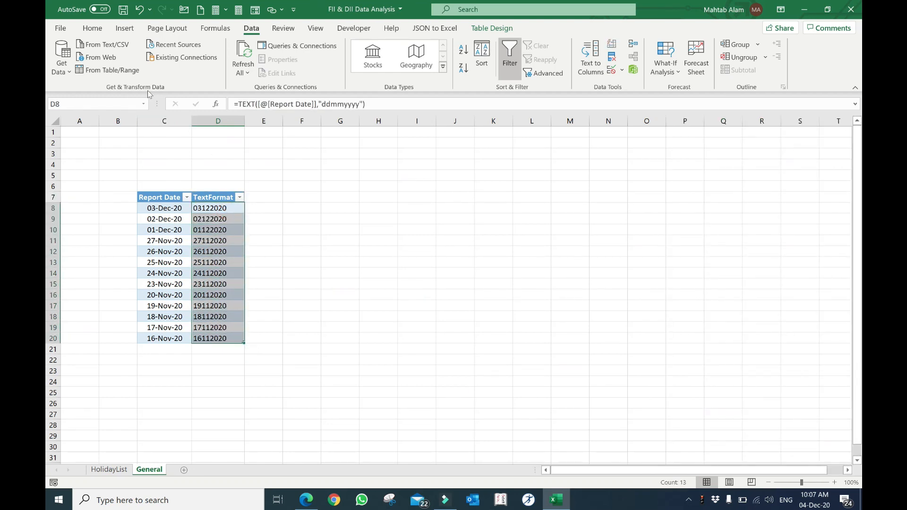
left_click(93, 29)
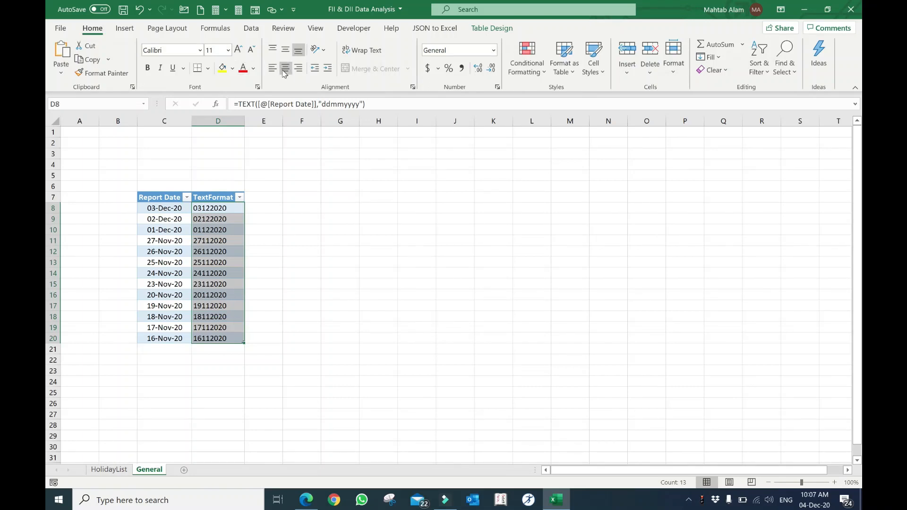
left_click(285, 70)
left_click_drag(250, 122, 234, 121)
left_click_drag(212, 208, 212, 340)
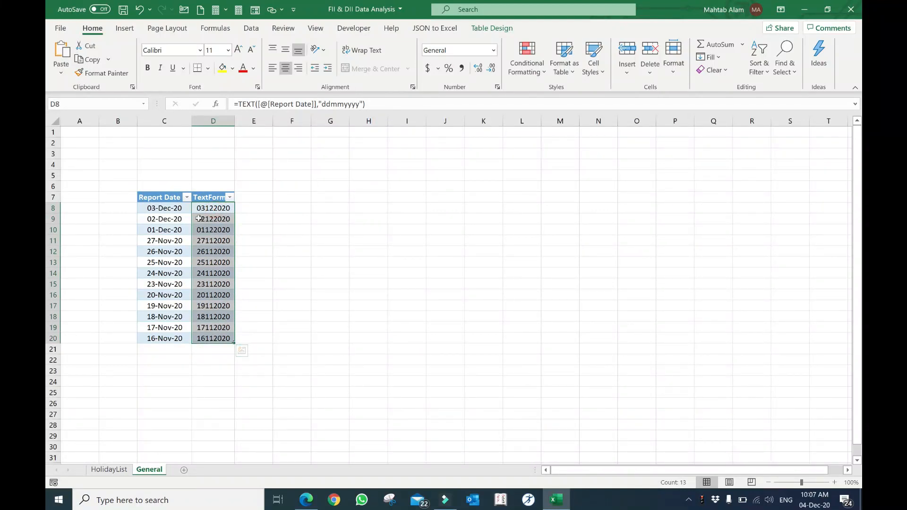
left_click(409, 165)
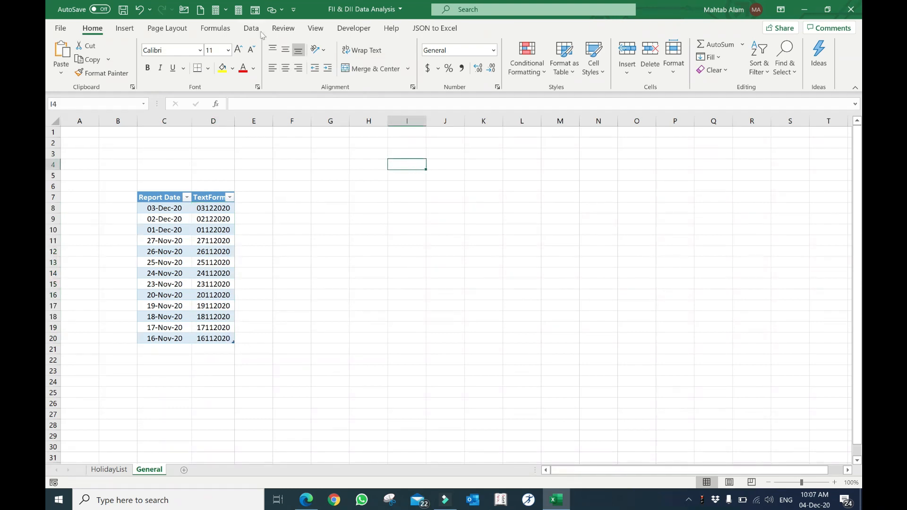
Load the Report Date and TextFormat table from the General sheet into Power Query as a new query.
left_click(251, 28)
left_click(175, 239)
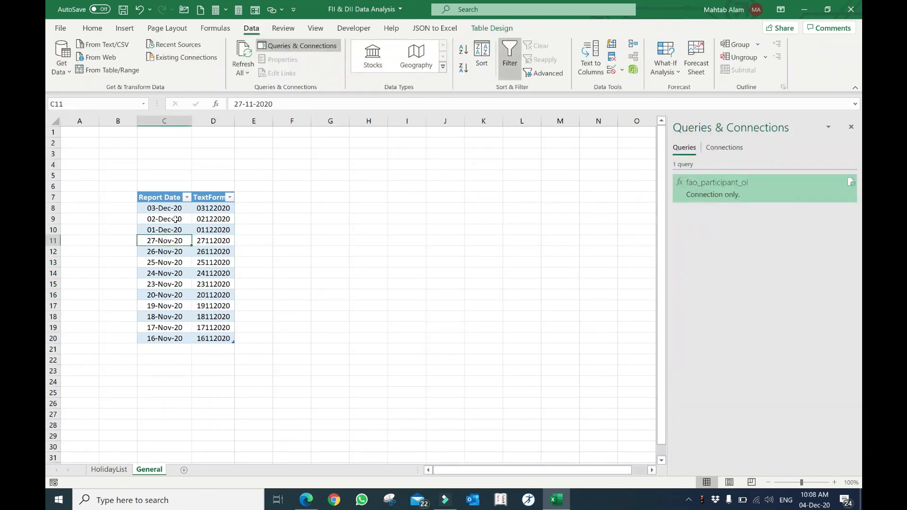
left_click_drag(214, 210, 211, 271)
left_click(186, 244)
left_click_drag(168, 198, 213, 338)
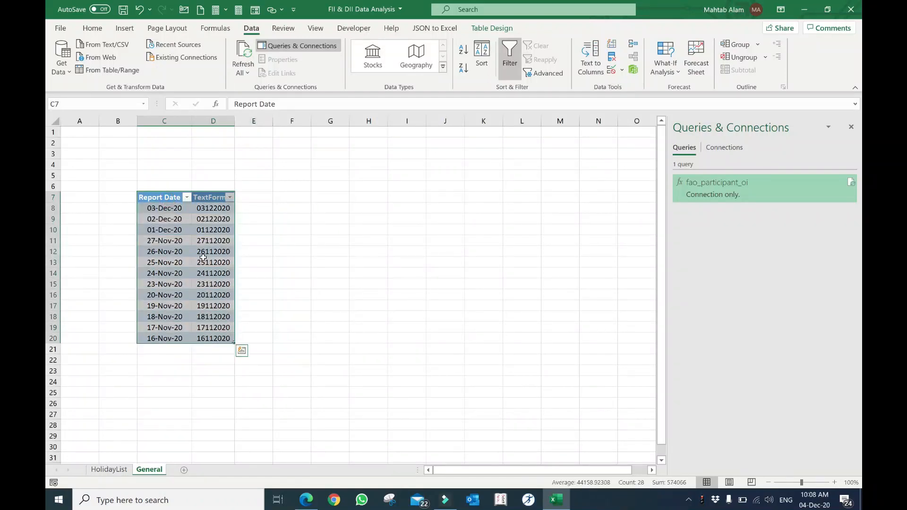
left_click(203, 231)
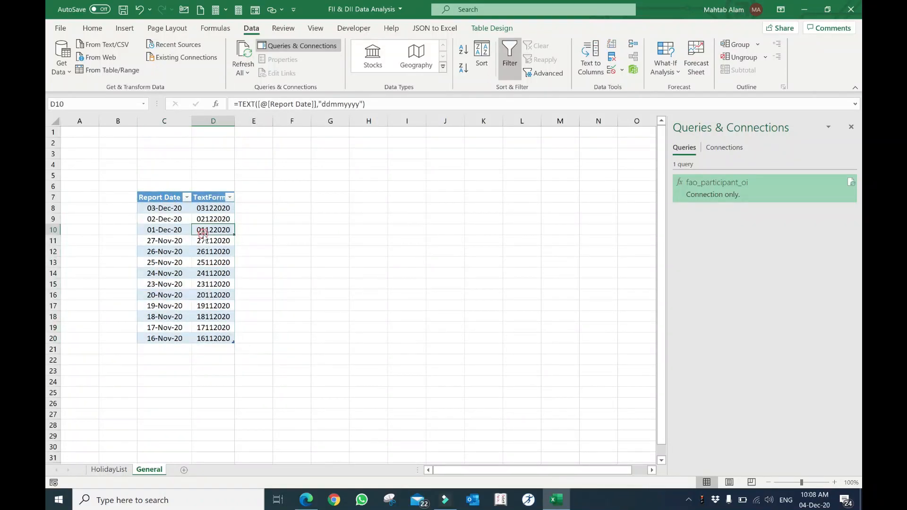
left_click(108, 73)
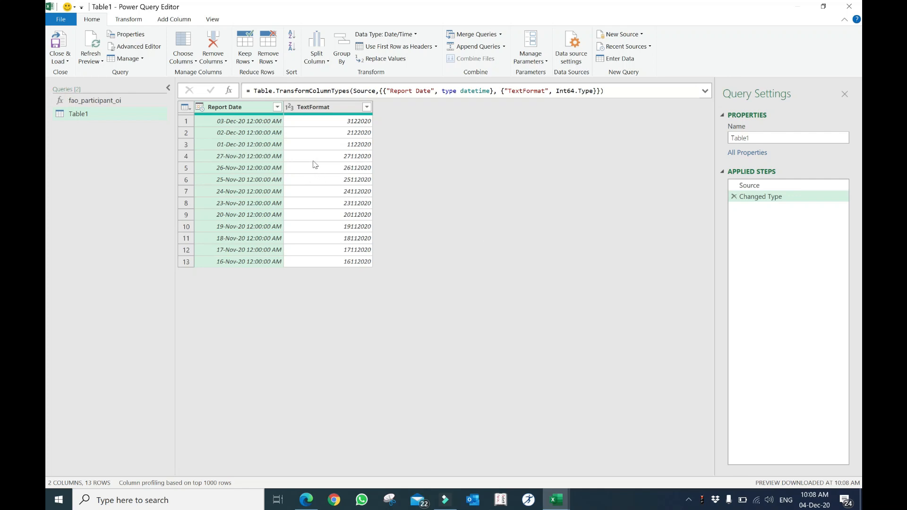
Change the TextFormat column's data type to Text, replacing the current type conversion.
left_click(325, 111)
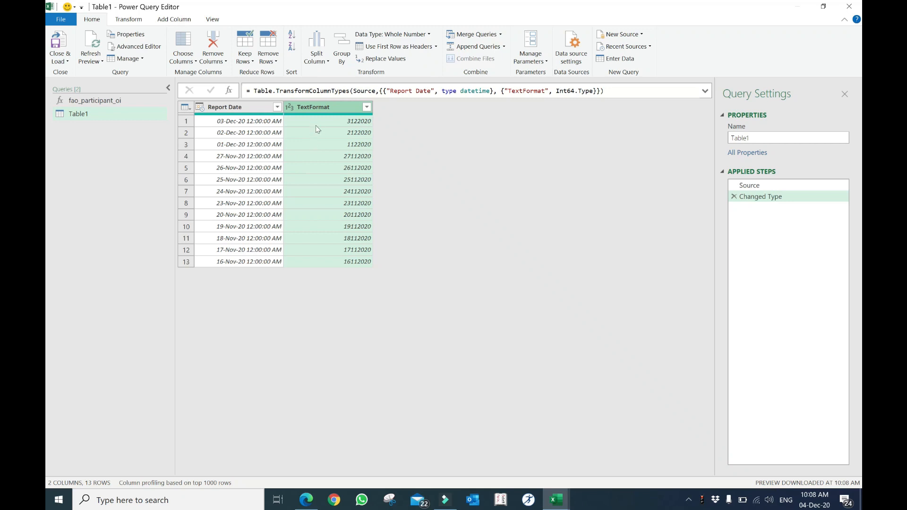
left_click(290, 107)
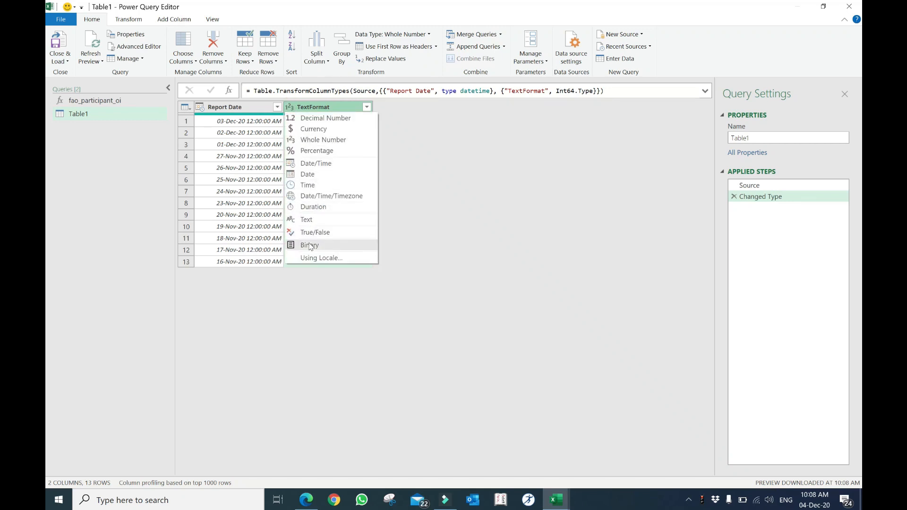
left_click(242, 187)
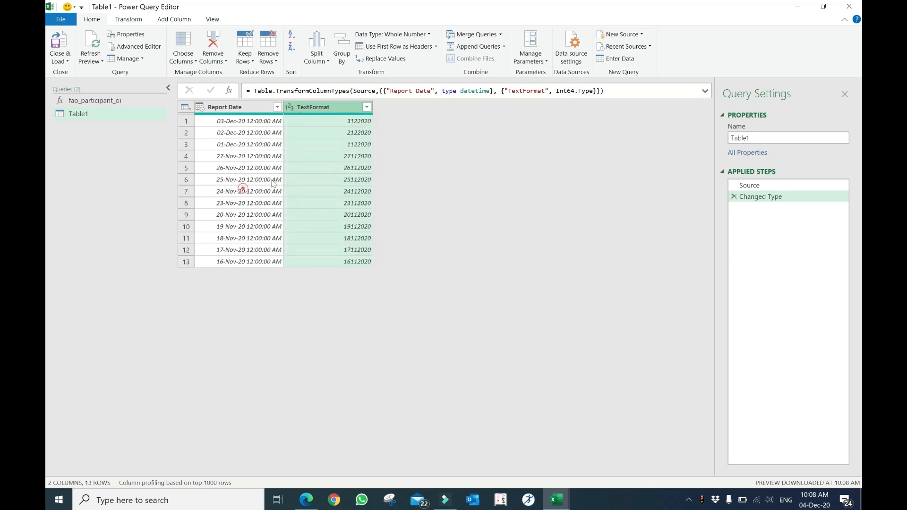
left_click(314, 109)
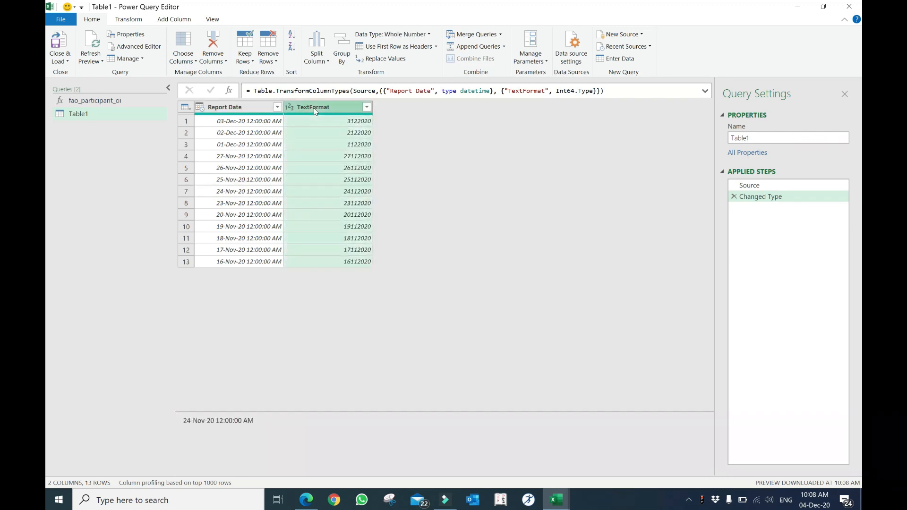
left_click(289, 108)
left_click(310, 220)
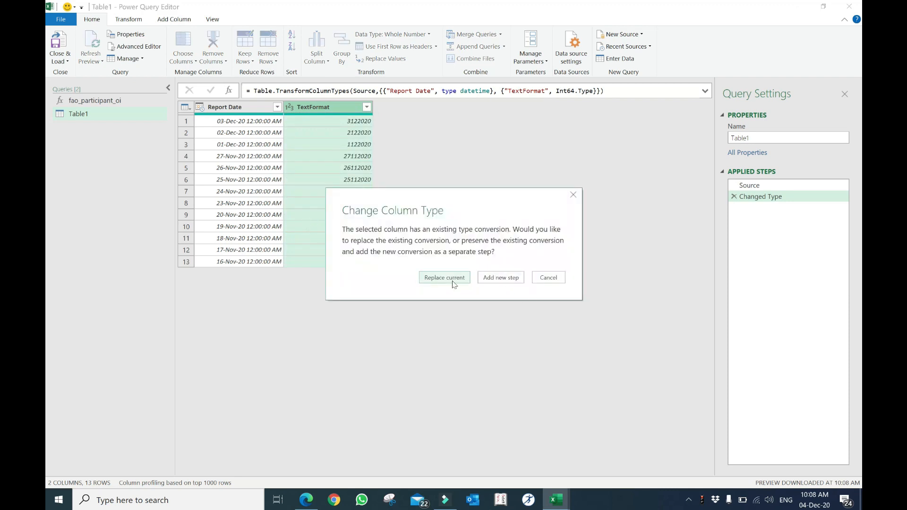
left_click(453, 282)
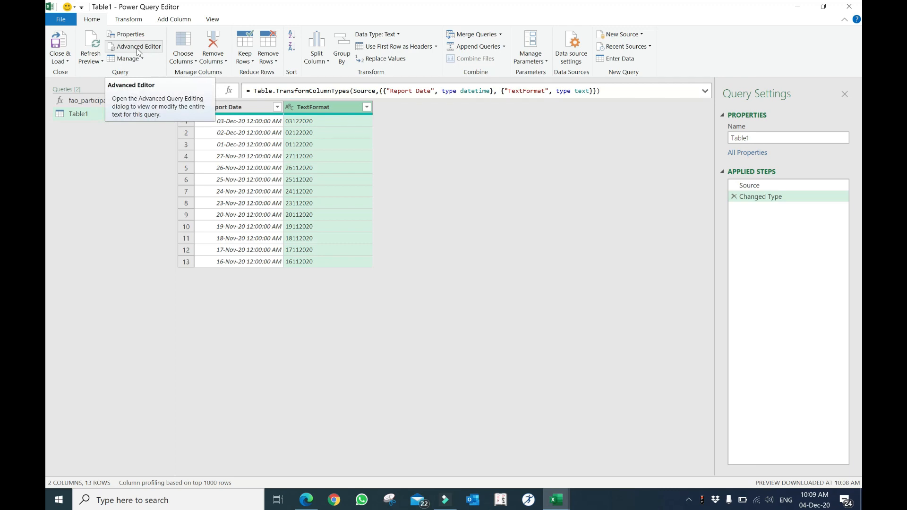
Add a custom column named Custom to Table1 with the formula fao_participant_oi([TextFormat]).
left_click(177, 21)
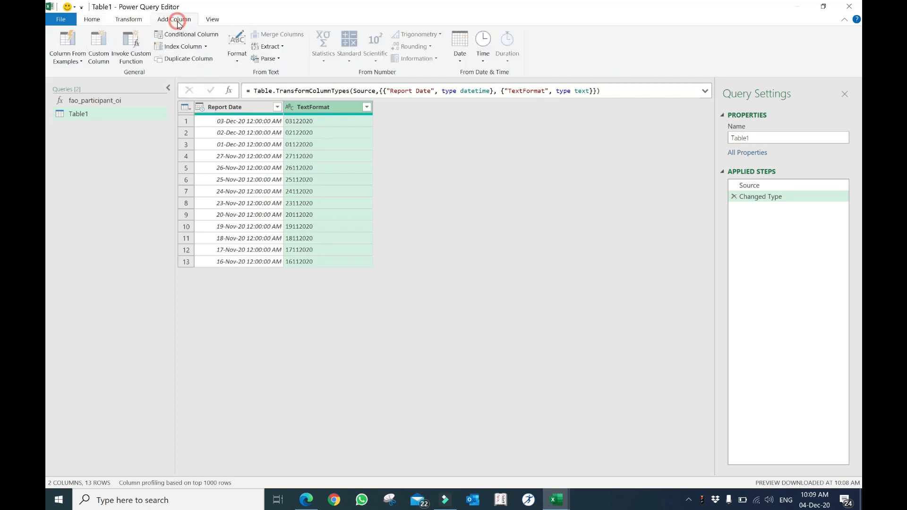
left_click(108, 58)
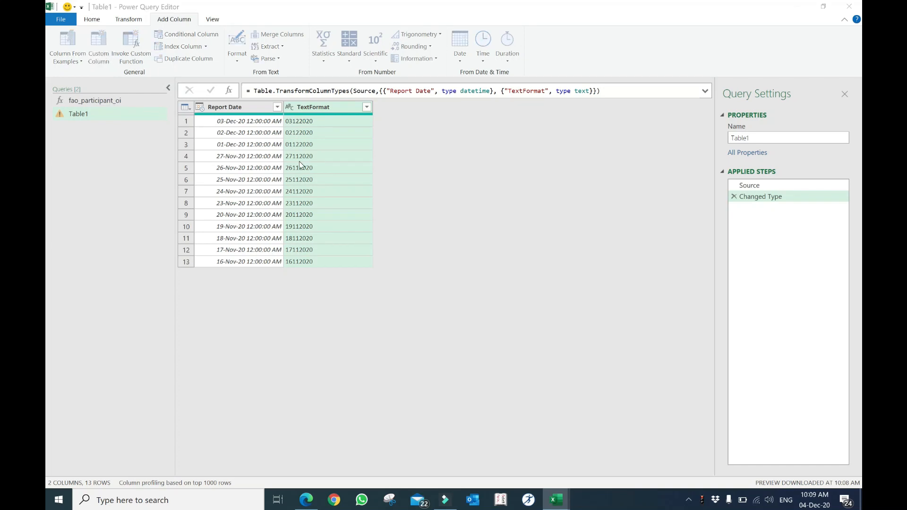
left_click(296, 218)
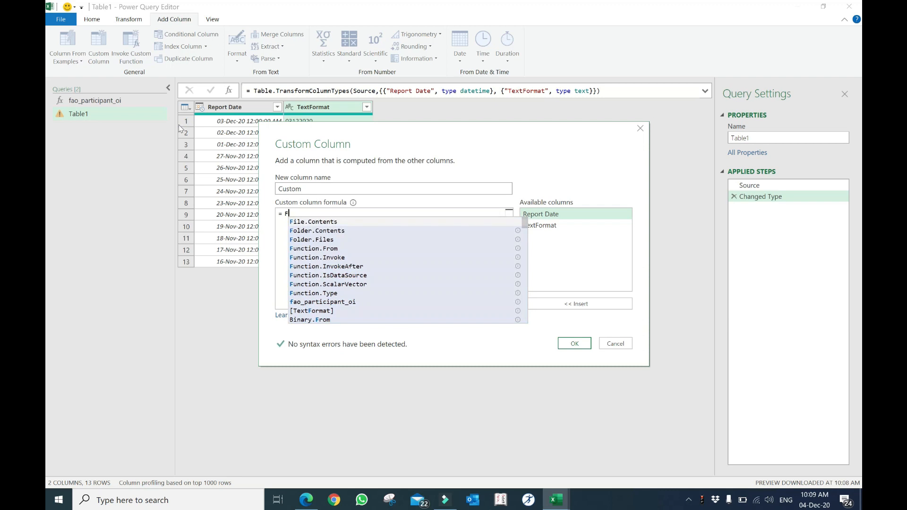
key("BackSpace")
type("f")
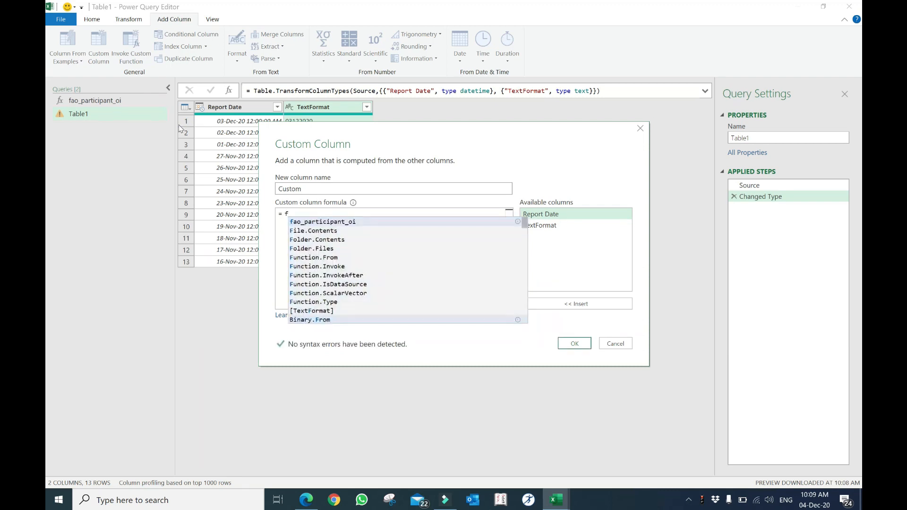
type("a")
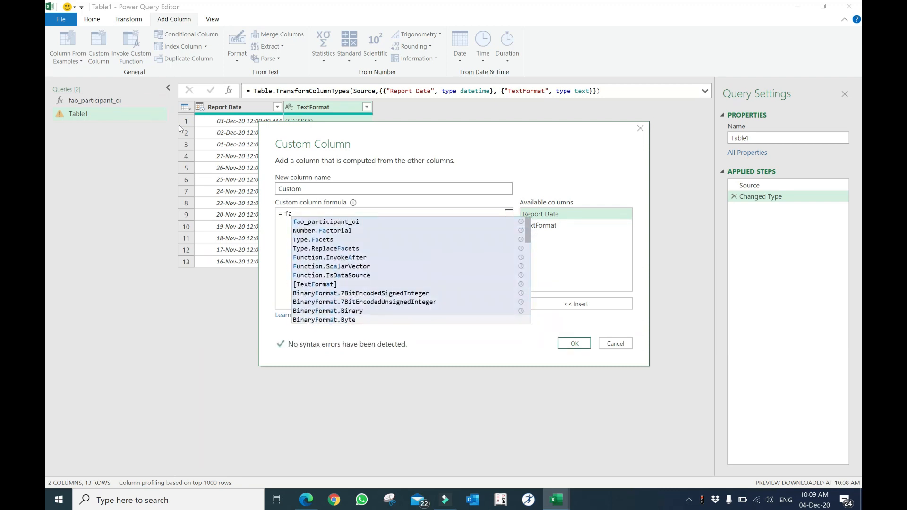
left_click(346, 222)
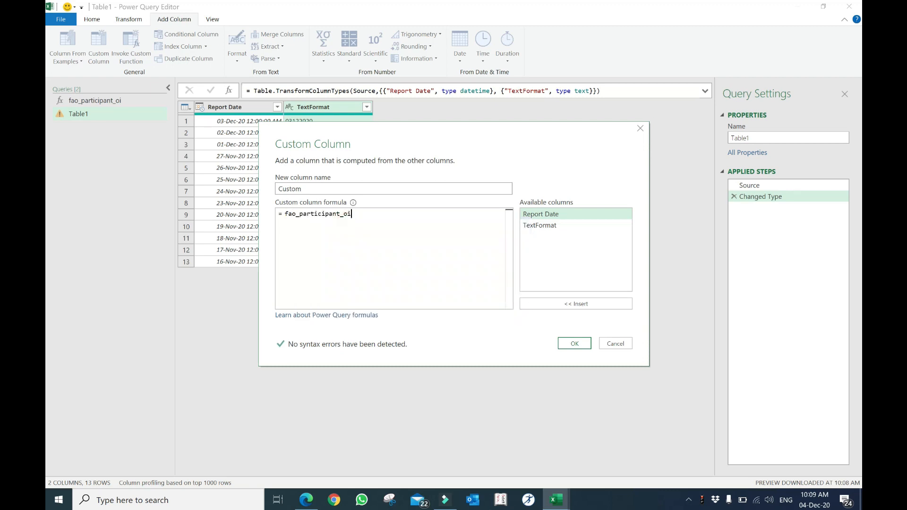
type("(")
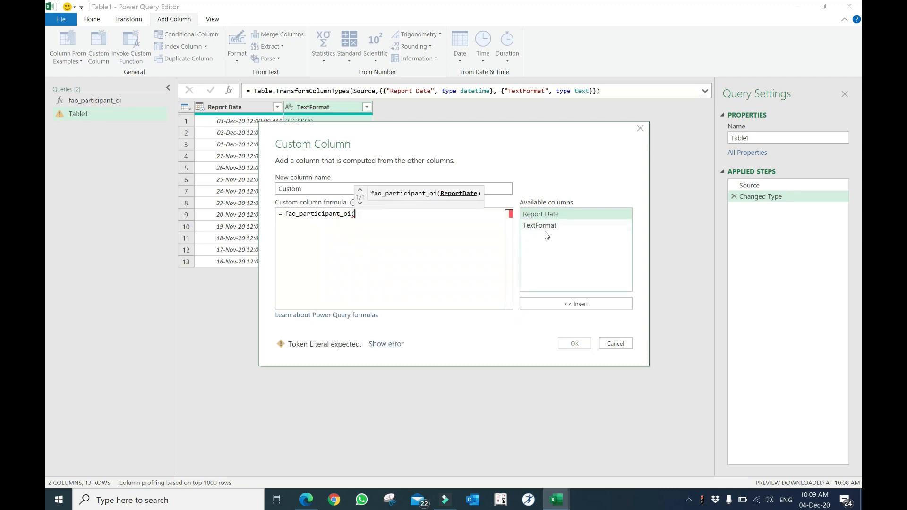
left_click(546, 226)
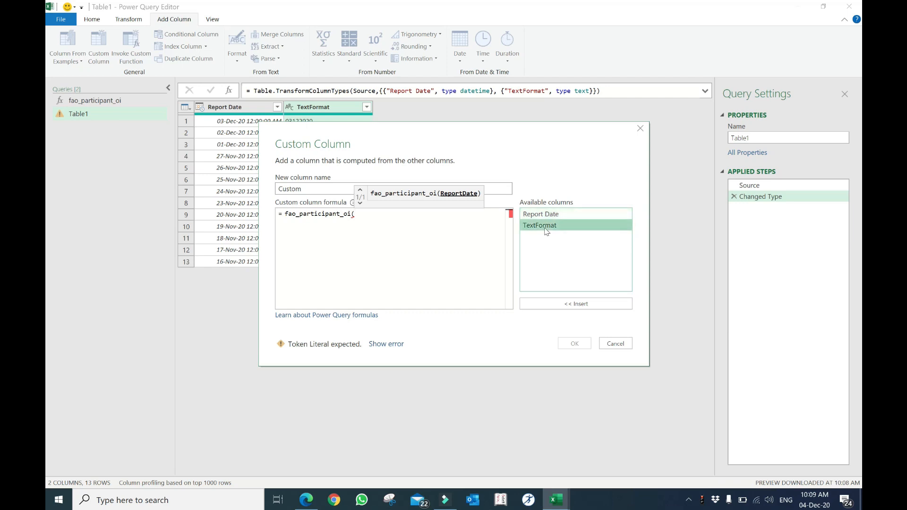
left_click(584, 306)
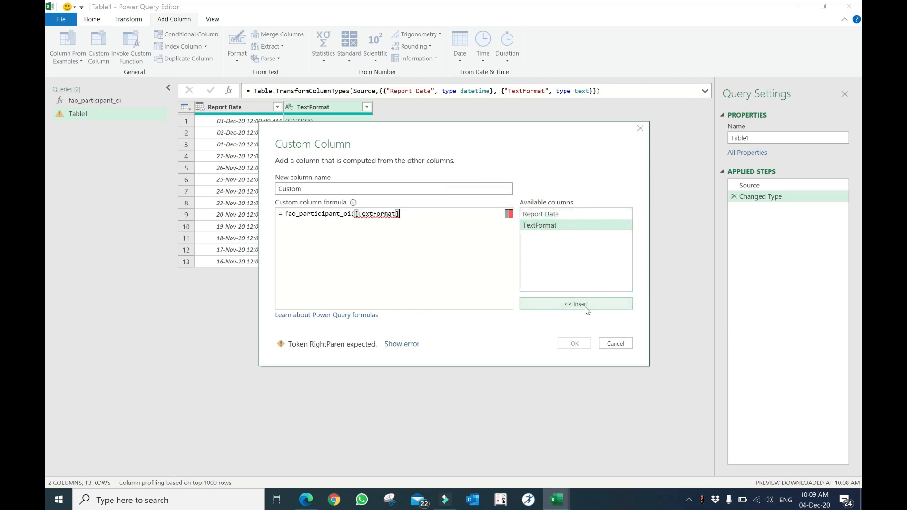
type(")")
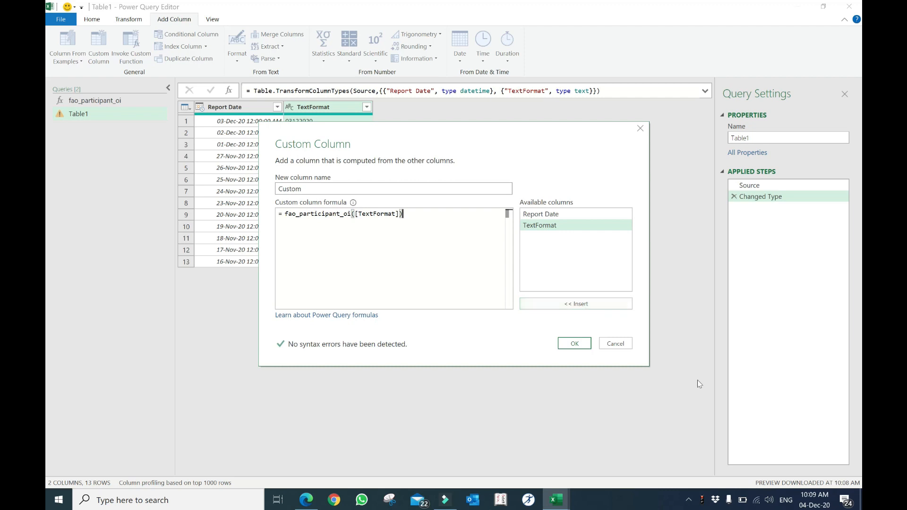
left_click(574, 344)
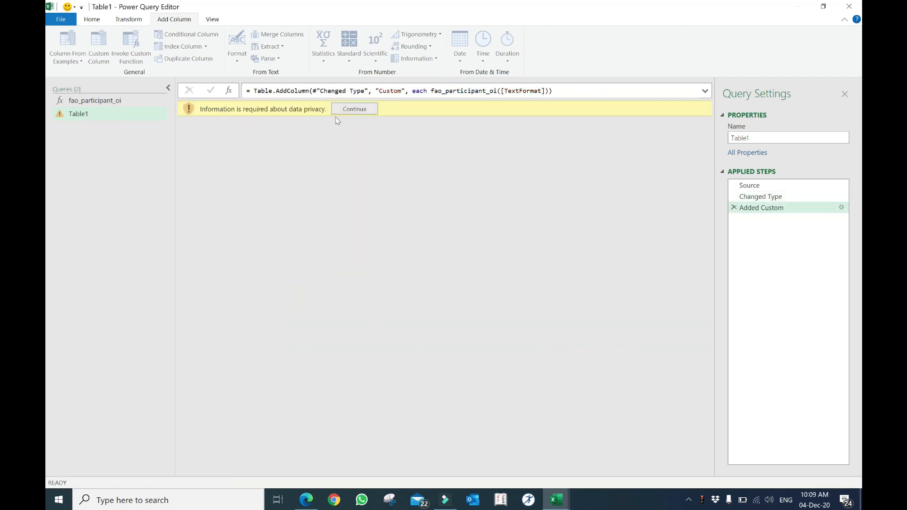
Supply the required data privacy information by setting the current workbook's privacy level to Public and saving it.
left_click(357, 113)
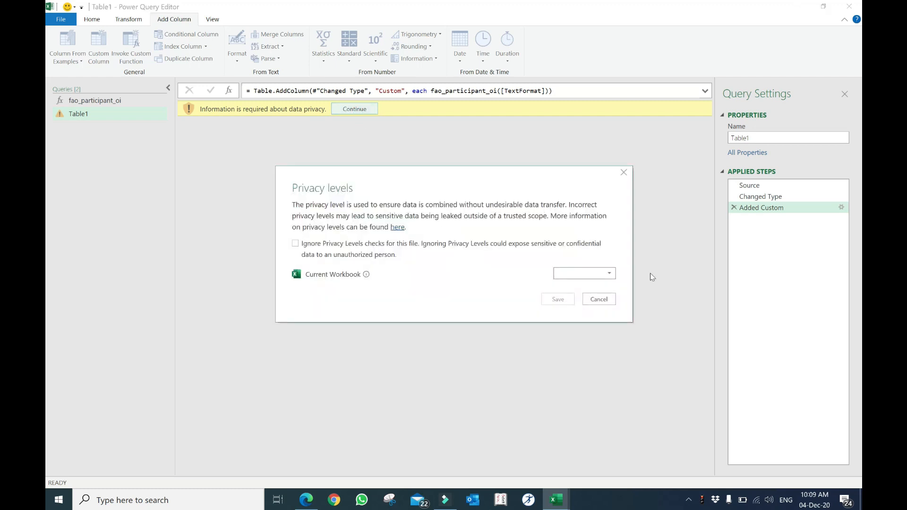
left_click(584, 273)
left_click(579, 286)
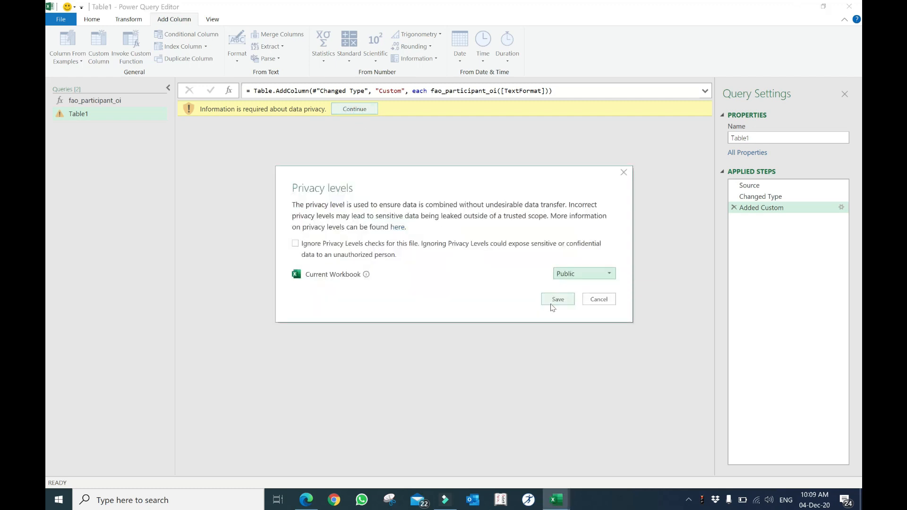
left_click(553, 301)
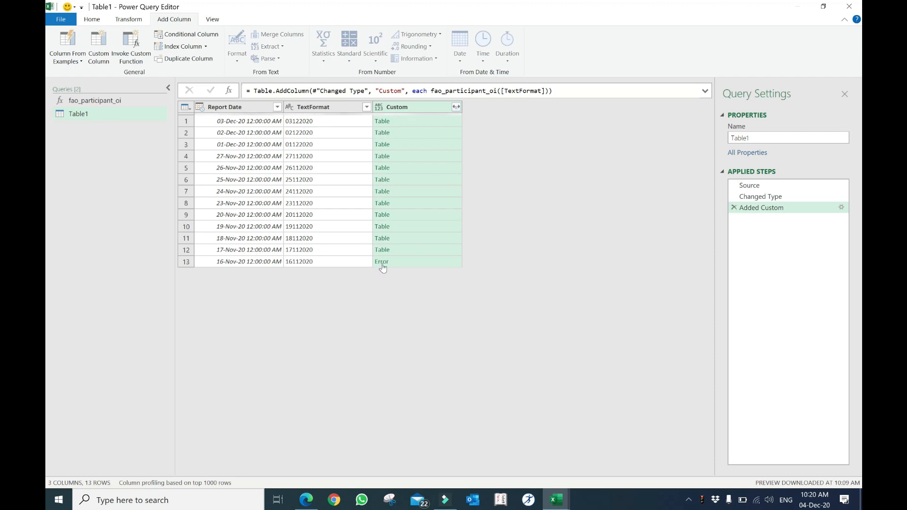
Remove the error rows from the Custom column and expand all its named fields, excluding the blank one, without the original column name prefix.
right_click(397, 110)
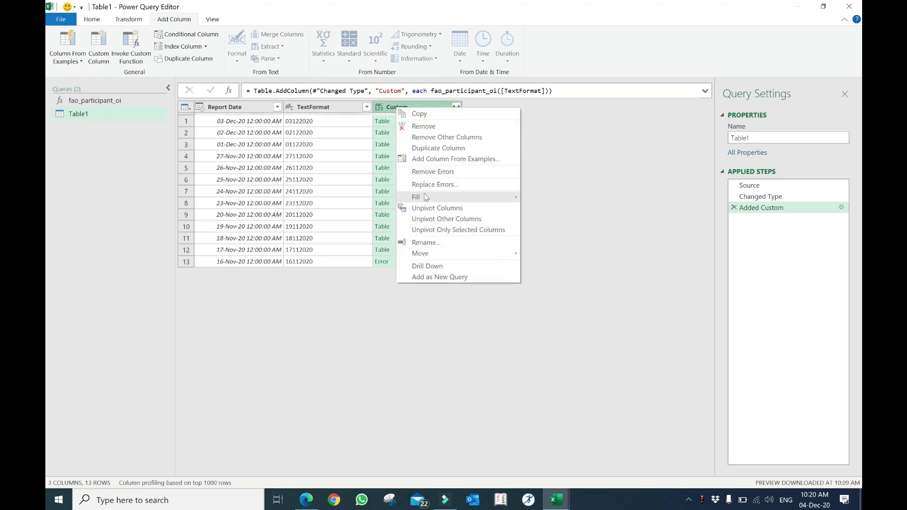
left_click(438, 173)
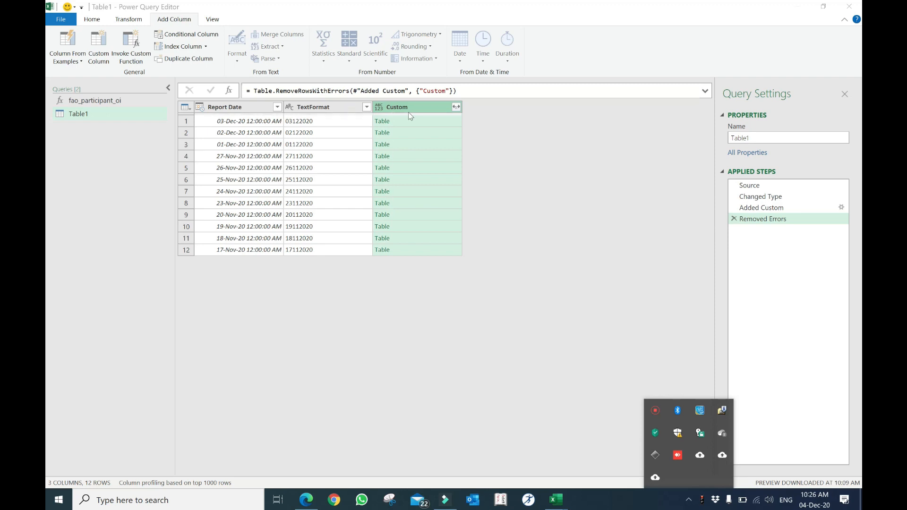
left_click(457, 108)
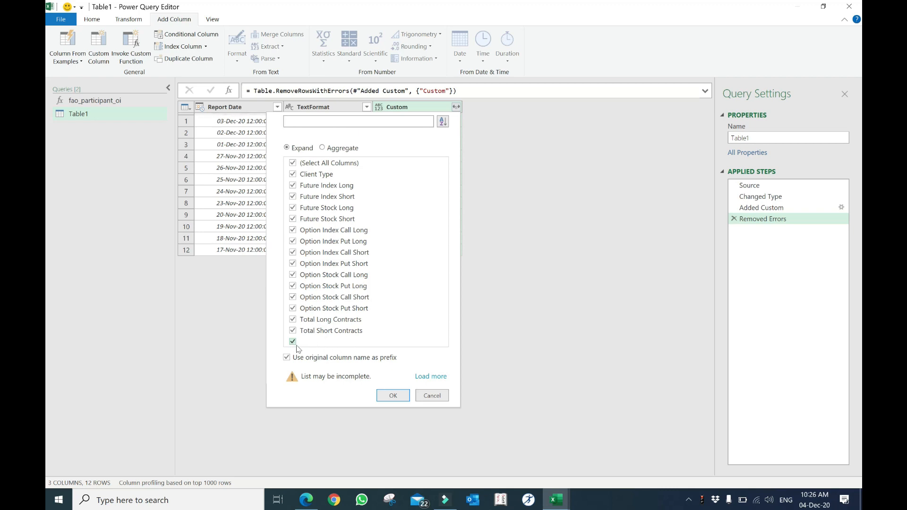
left_click(421, 376)
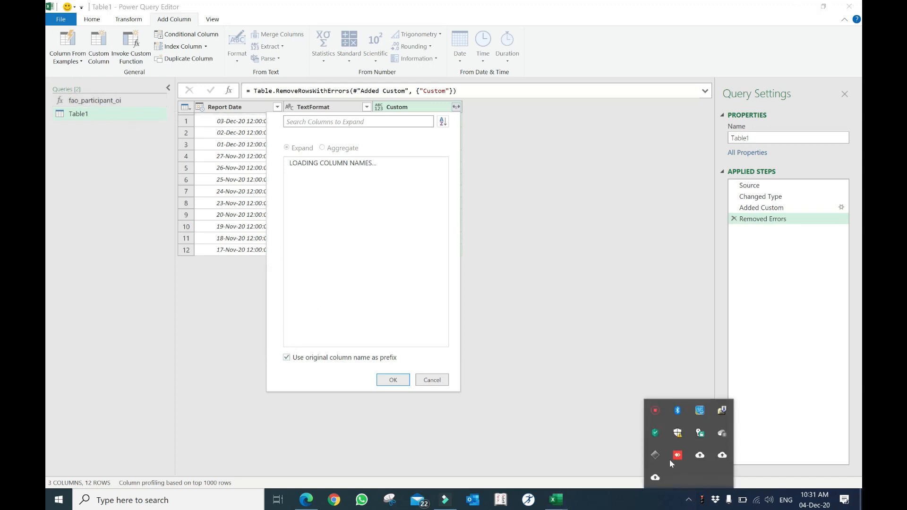
right_click(662, 417)
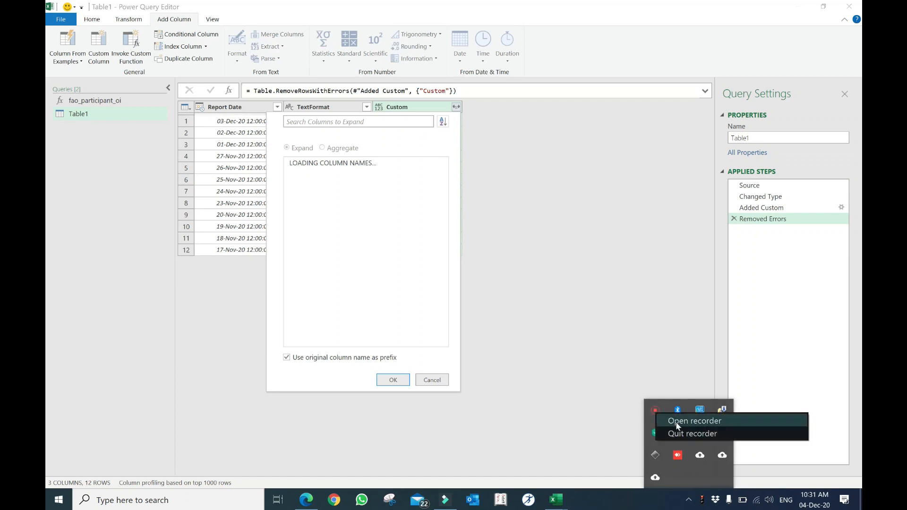
left_click(682, 421)
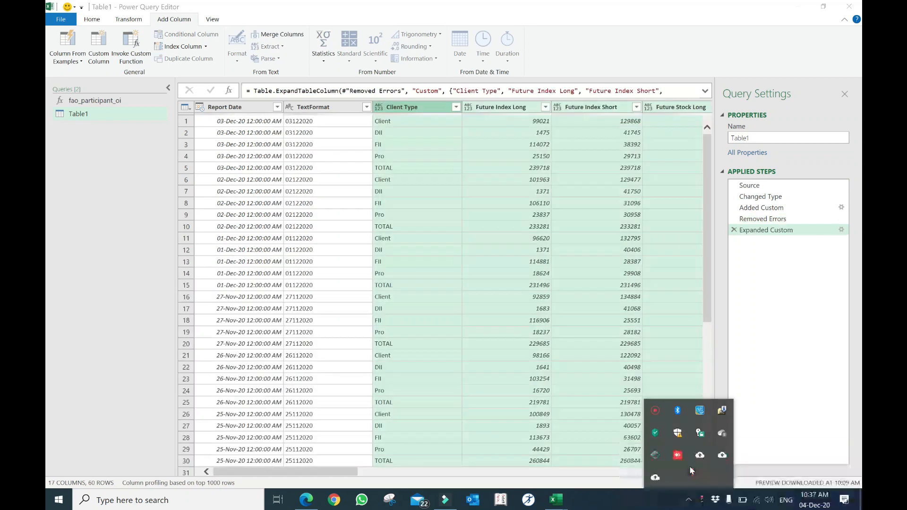
Review the expanded open interest rows and columns, and remove the TextFormat column from the query.
left_click(523, 394)
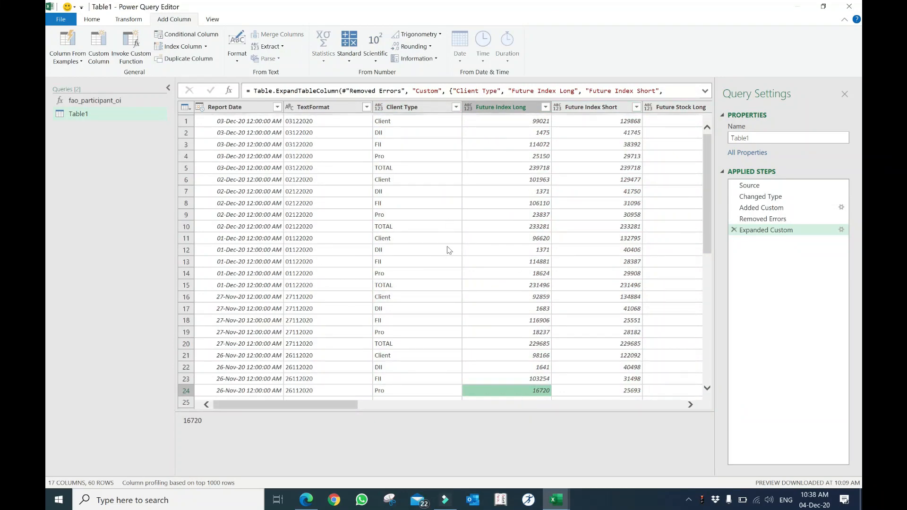
scroll(442, 254, "down", 8)
scroll(441, 254, "up", 8)
left_click_drag(316, 405, 669, 411)
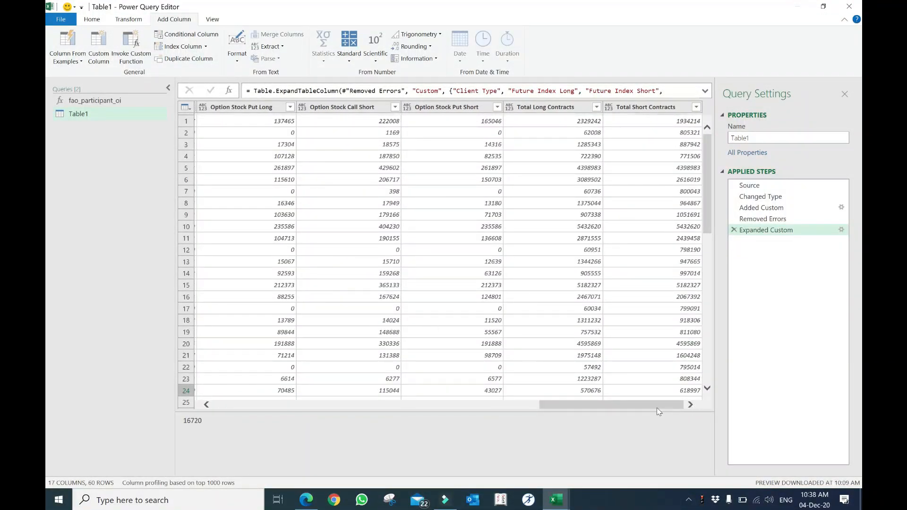
left_click_drag(637, 409, 246, 395)
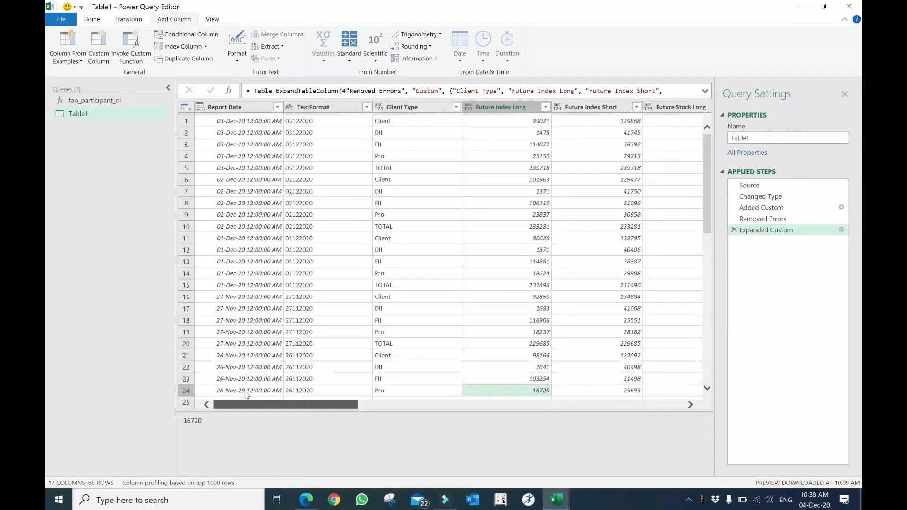
left_click(325, 108)
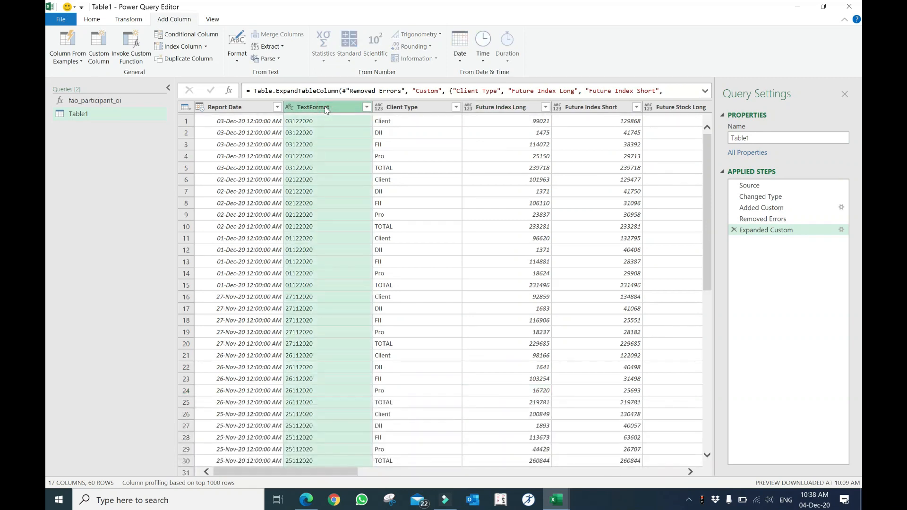
left_click(93, 20)
left_click(215, 47)
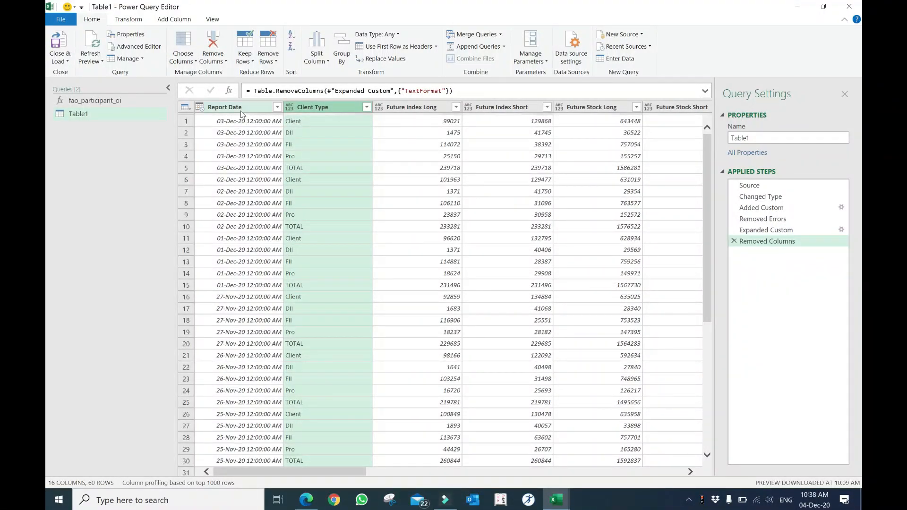
Change the Report Date column's data type to Date.
left_click(243, 107)
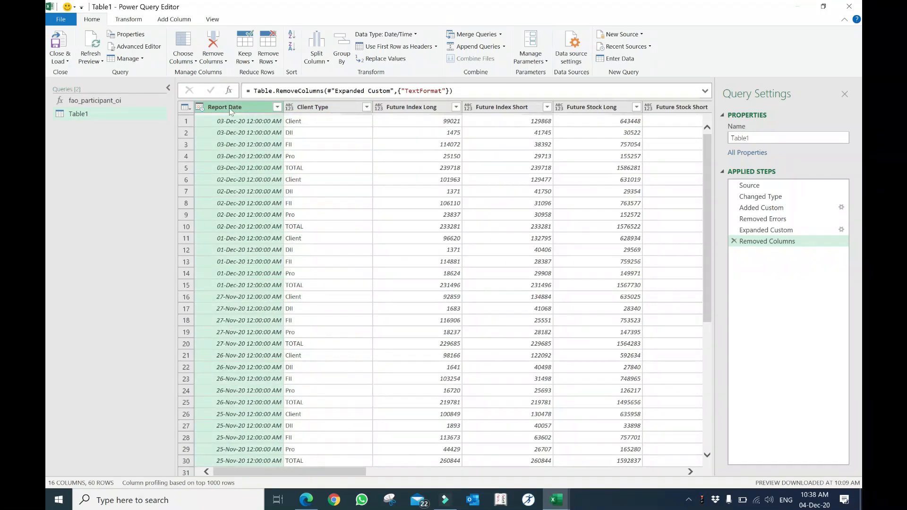
right_click(229, 106)
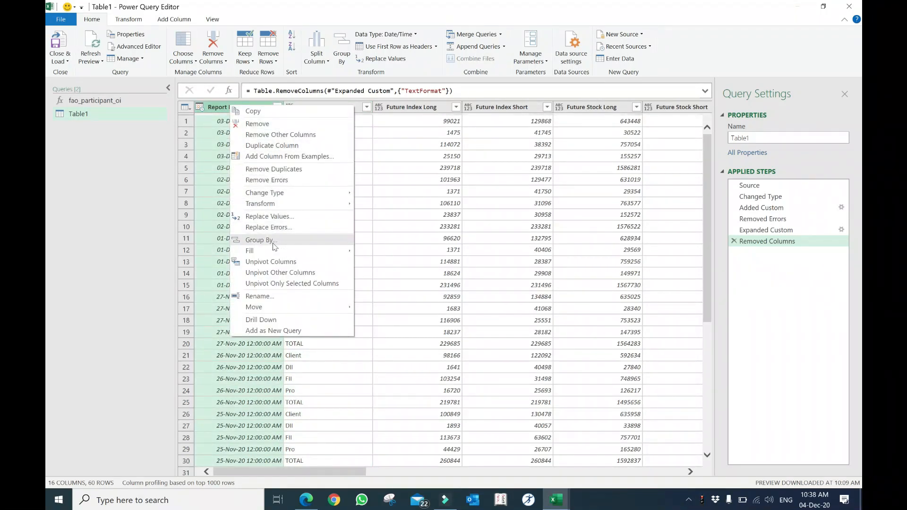
left_click(200, 108)
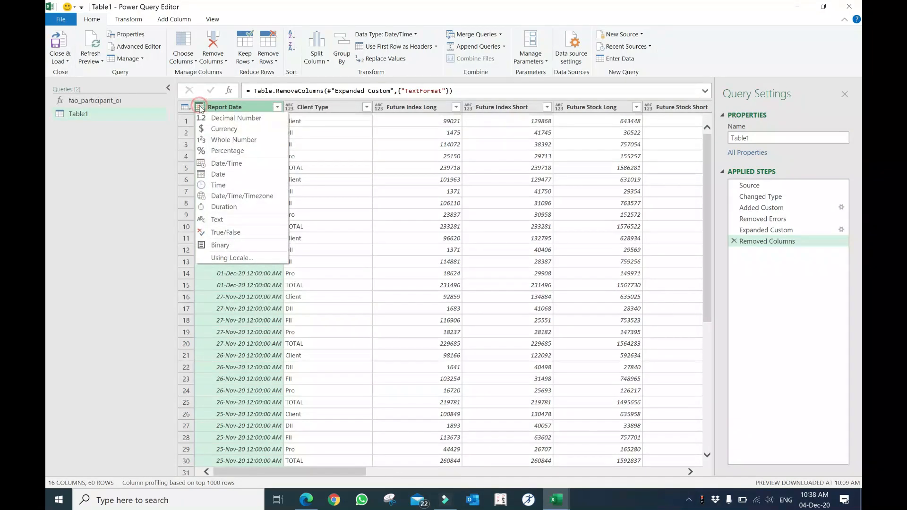
left_click(218, 174)
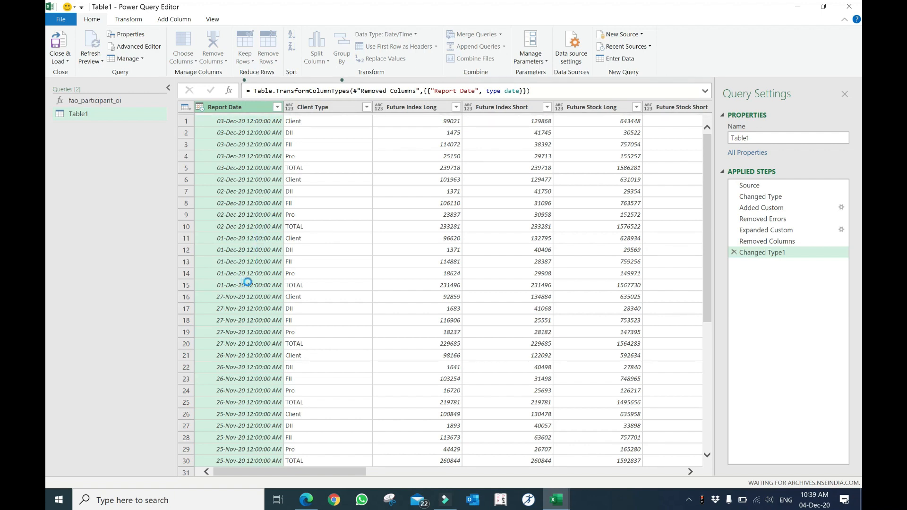
left_click(688, 500)
right_click(655, 409)
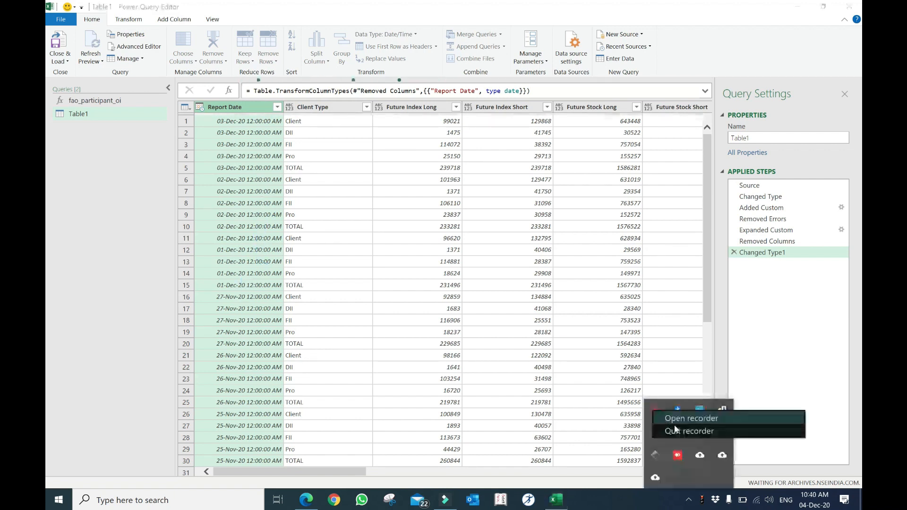
left_click(699, 419)
left_click(689, 476)
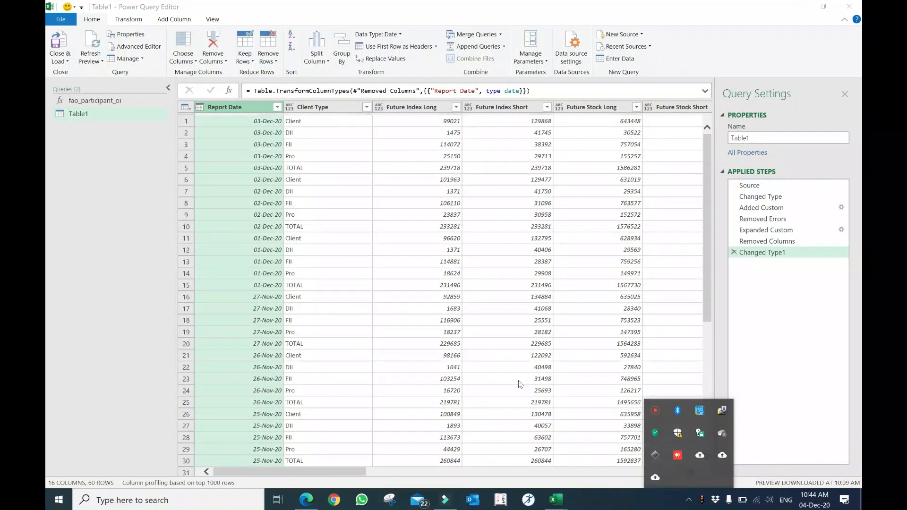
left_click(688, 499)
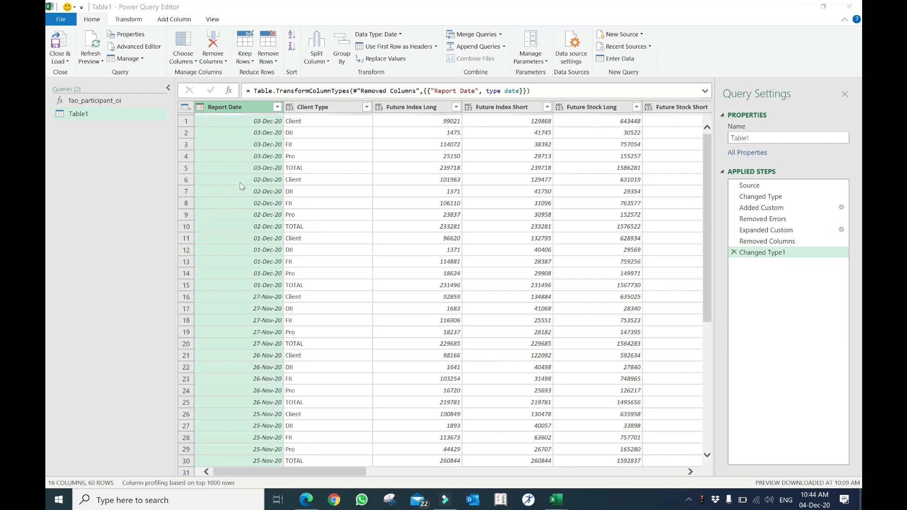
Close the query editor and load the Table1 query as a table on a new worksheet.
scroll(343, 168, "down", 10)
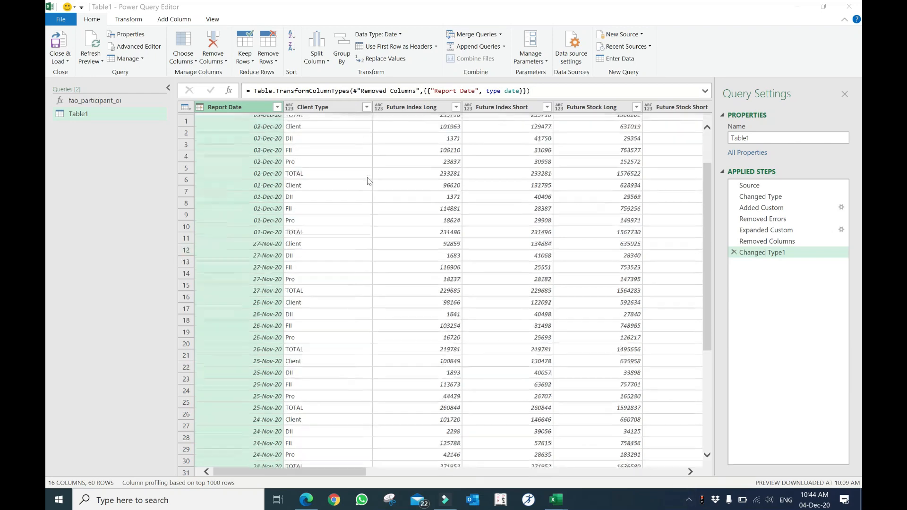
scroll(356, 189, "up", 10)
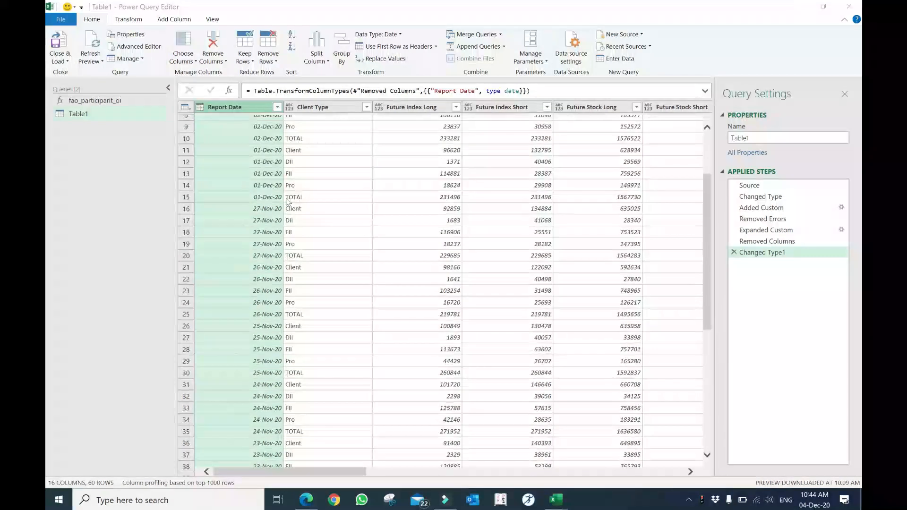
left_click(64, 62)
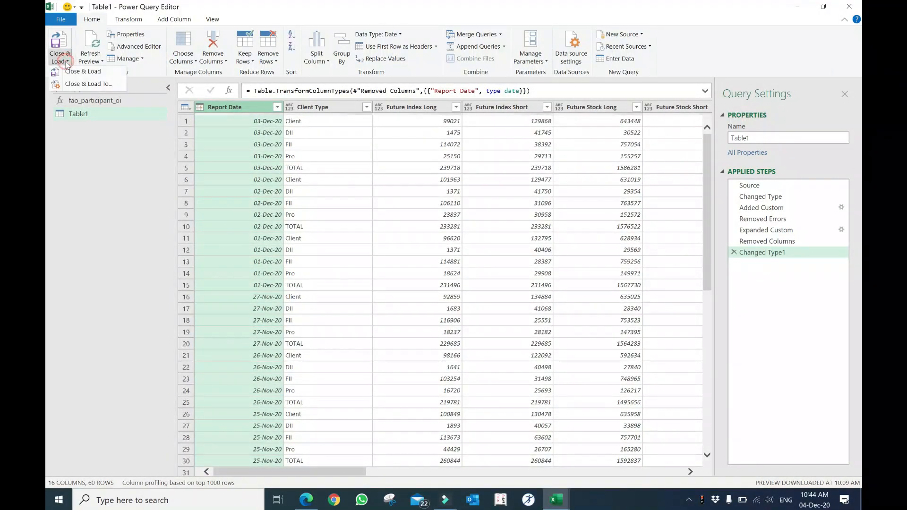
left_click(98, 88)
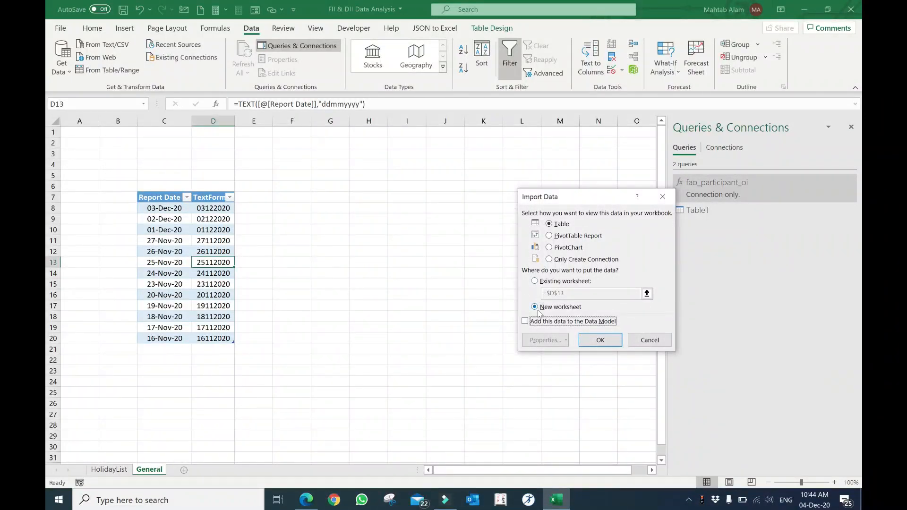
left_click(600, 340)
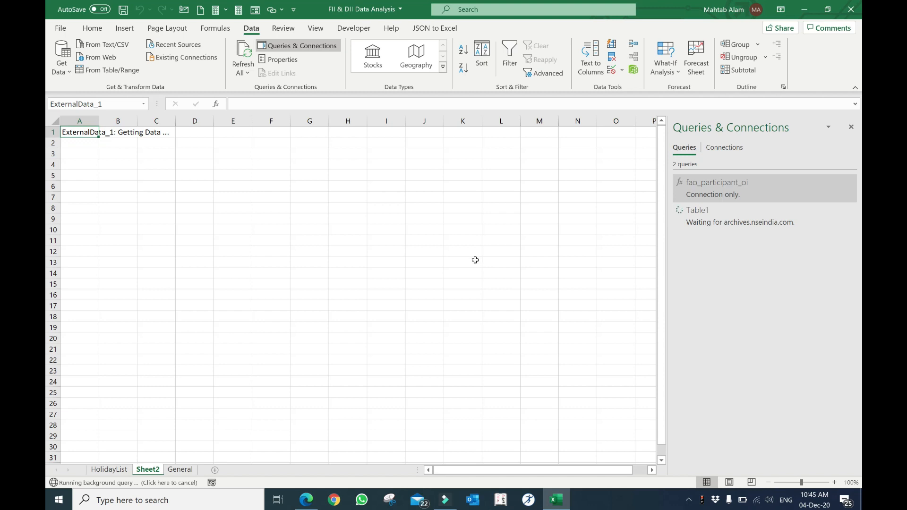
Delete rows 13 through 20 on the General sheet, removing the report dates from 25-Nov-20 back to 16-Nov-20.
left_click(123, 472)
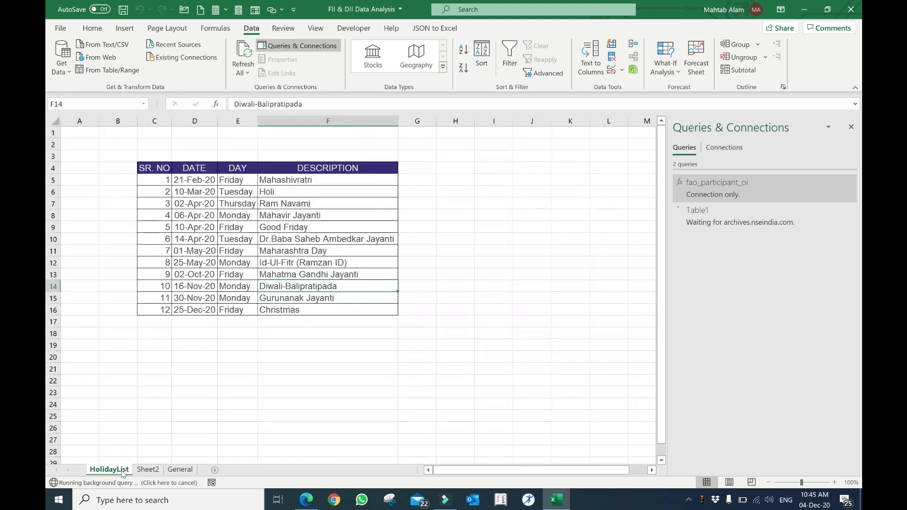
left_click(153, 471)
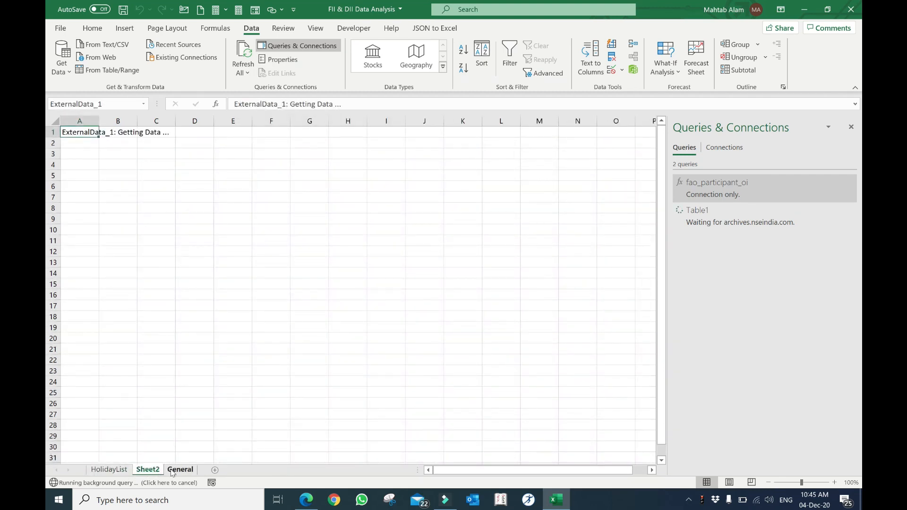
left_click(172, 471)
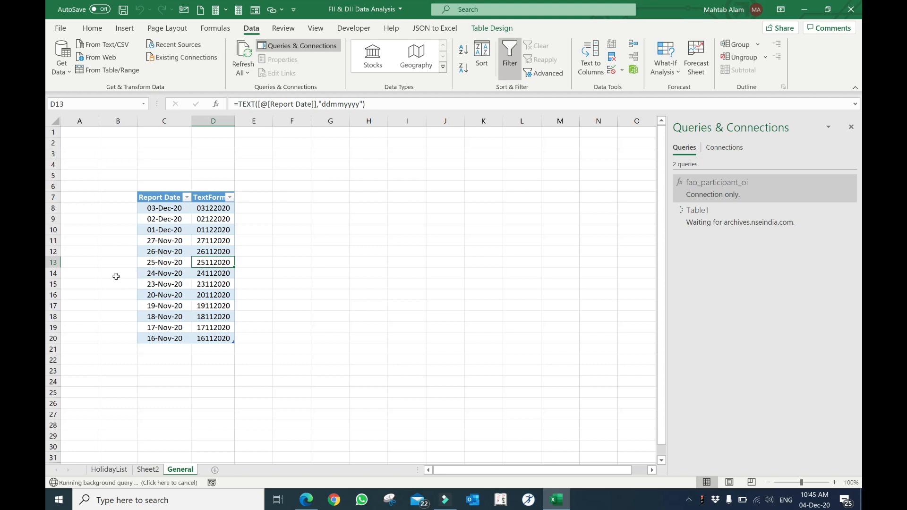
left_click_drag(53, 262, 53, 339)
right_click(149, 297)
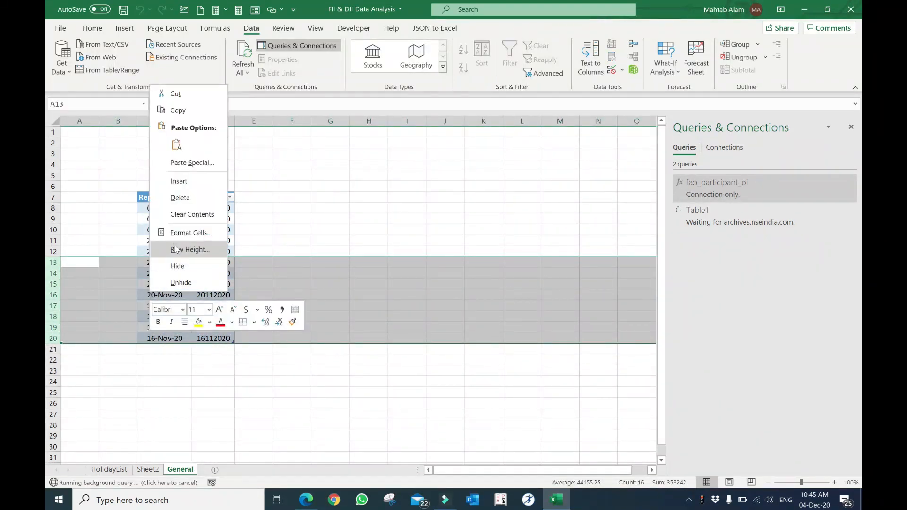
left_click(188, 203)
left_click(184, 210)
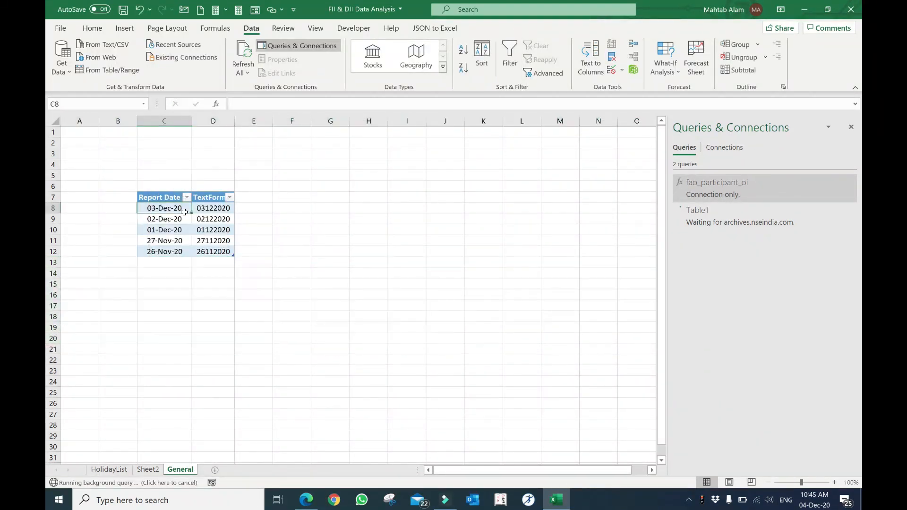
right_click(184, 211)
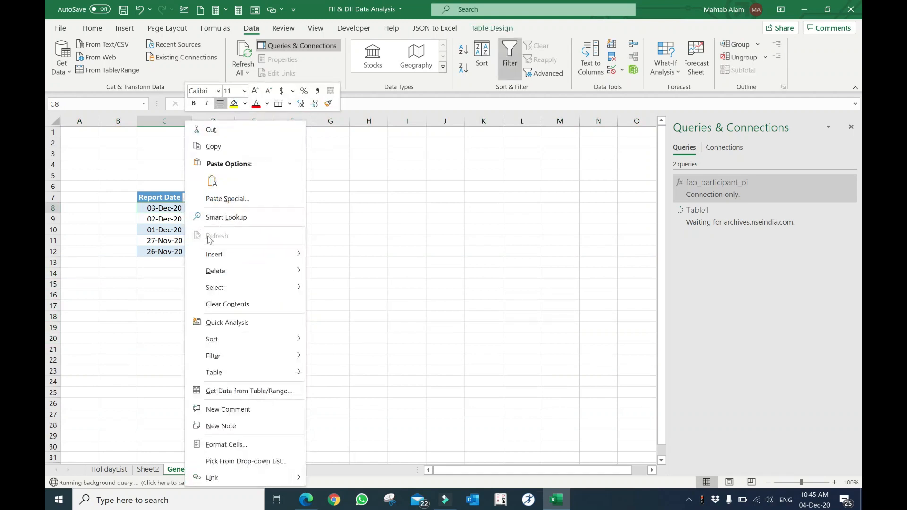
left_click(415, 194)
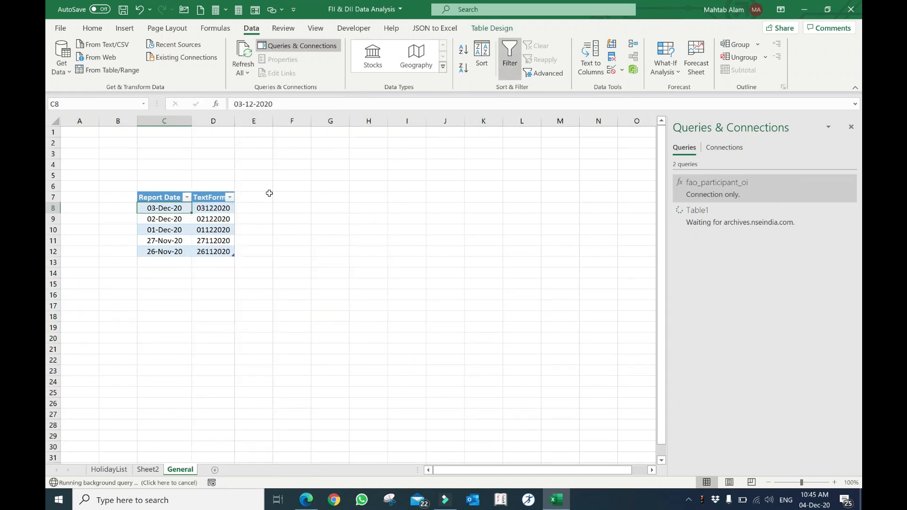
Save the workbook, accepting cancellation of the pending data refresh, and refresh the Table1 query.
key("ctrl+s")
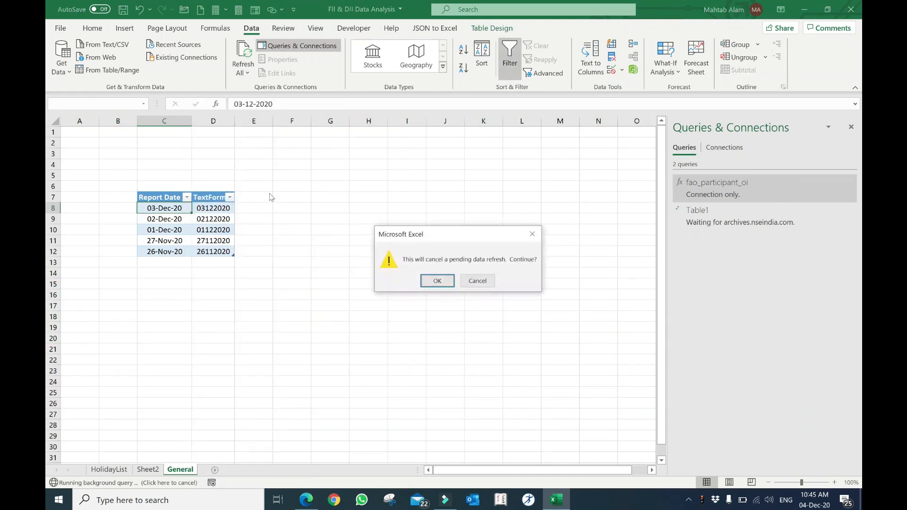
left_click(438, 281)
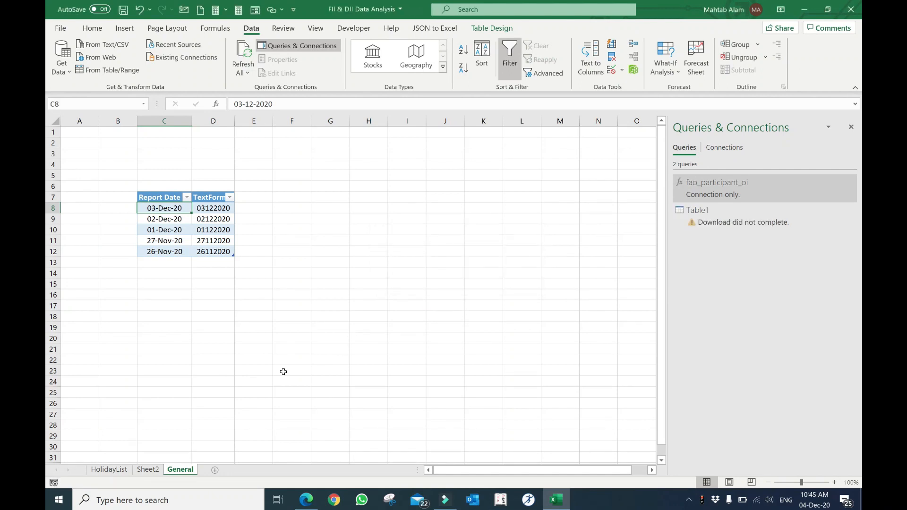
left_click(204, 210)
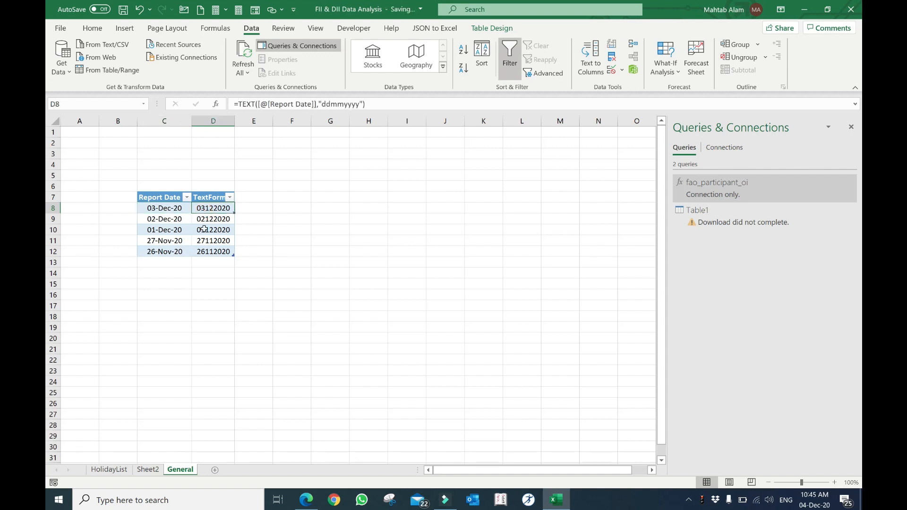
right_click(708, 218)
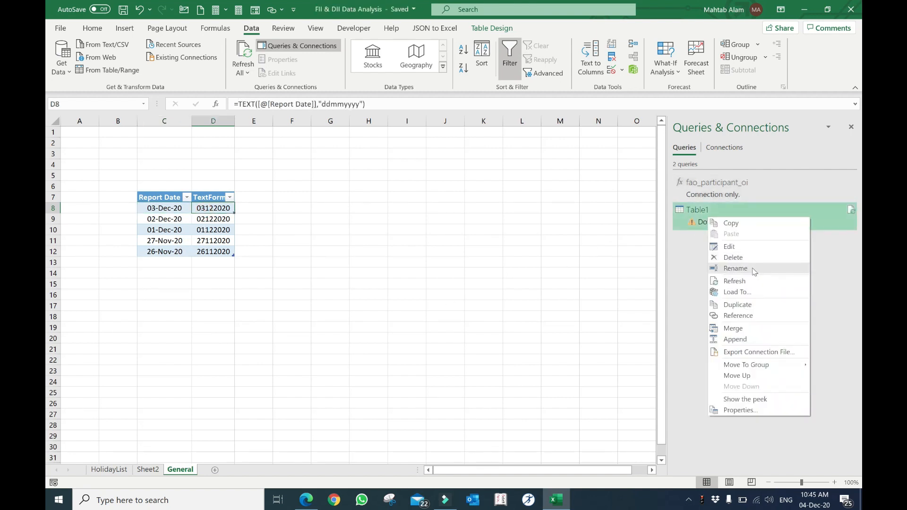
left_click(744, 283)
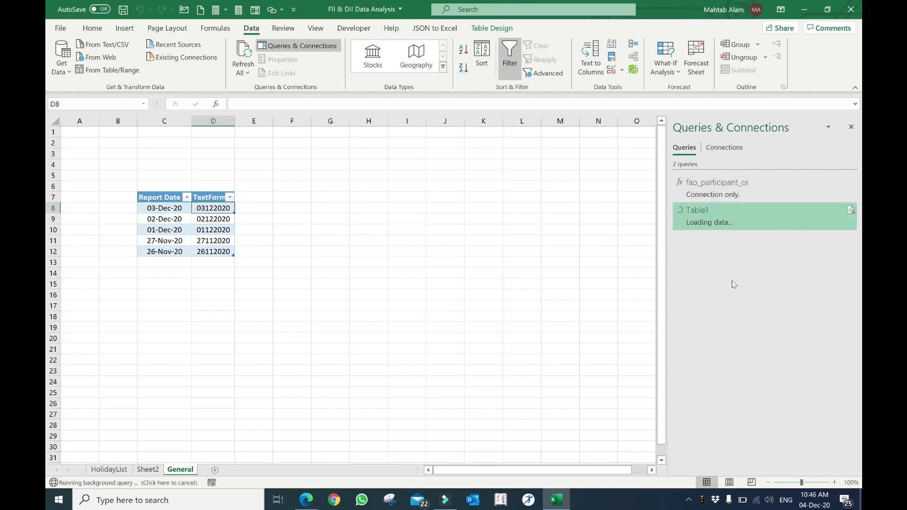
Open the loaded open interest table on Sheet2 and close the Queries & Connections pane.
left_click(153, 473)
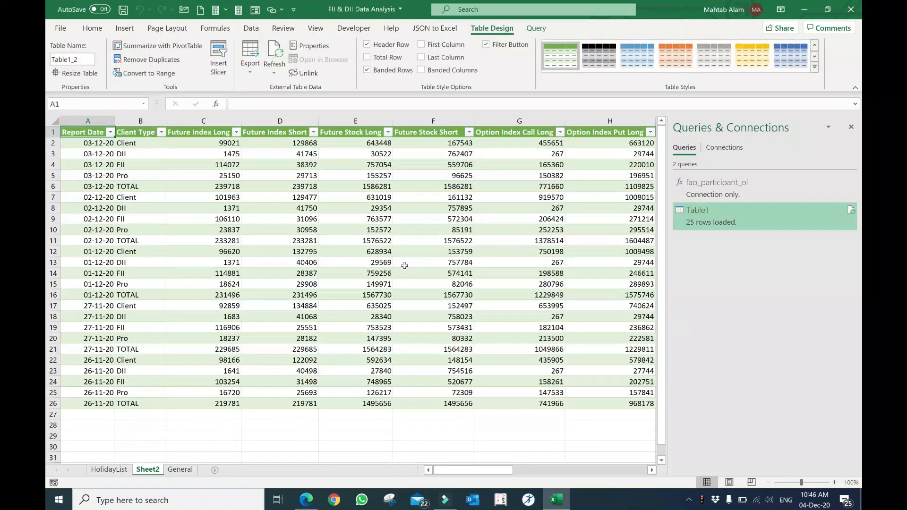
left_click(265, 259)
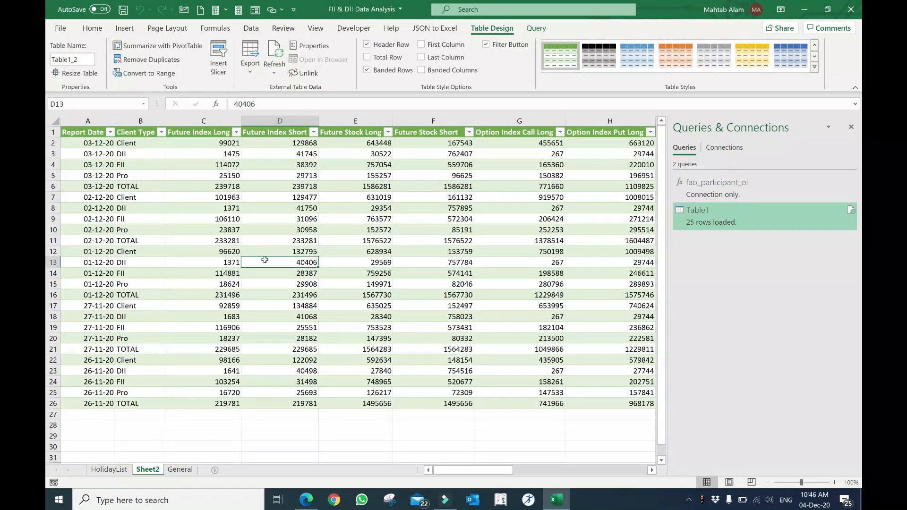
left_click(850, 128)
Insert a blank row above the header of the open interest table on Sheet2.
left_click(150, 247)
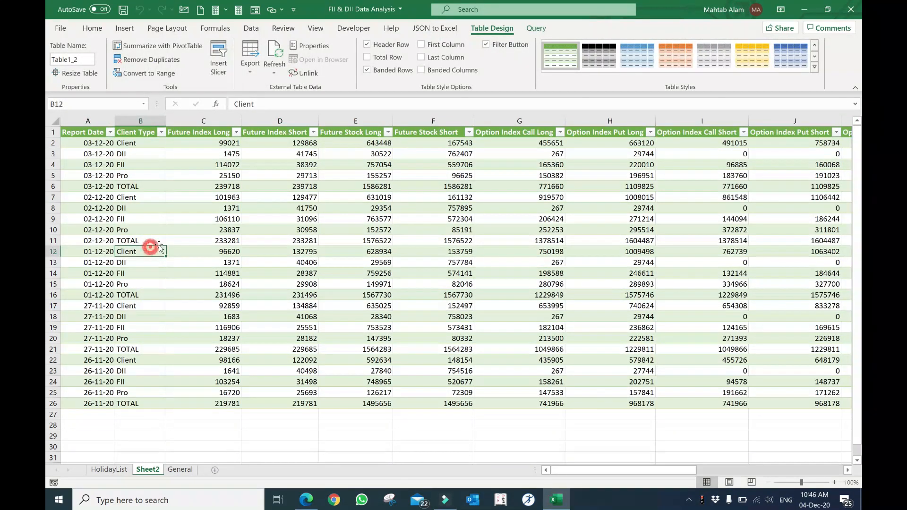
key("Up")
key("Up")
key("Up")
key("Up")
key("Up")
key("Up")
key("Up")
key("Up")
key("Up")
key("Up")
key("Up")
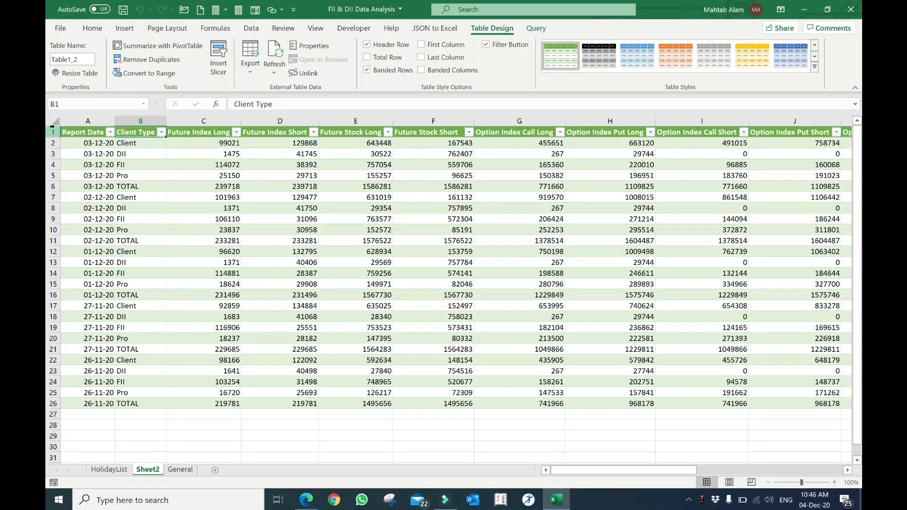
left_click(53, 132)
right_click(53, 132)
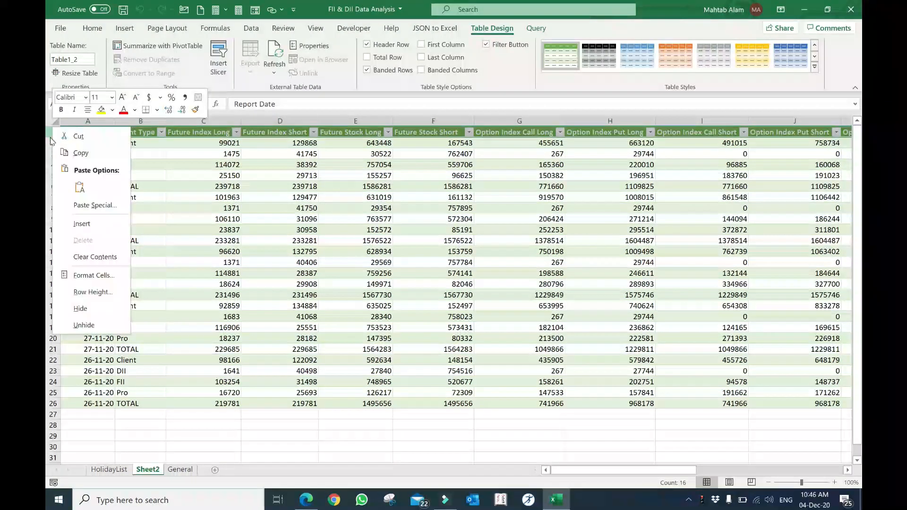
left_click(82, 223)
left_click(283, 229)
Apply All Borders to the entire open interest table, including its header row.
left_click(77, 145)
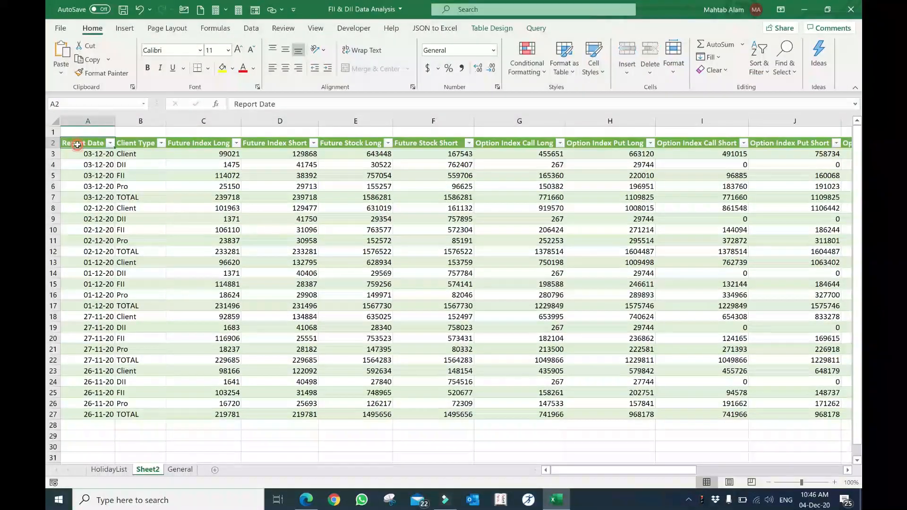
key("ctrl+shift+Right")
key("ctrl+shift+Down")
key("ctrl+shift+Down")
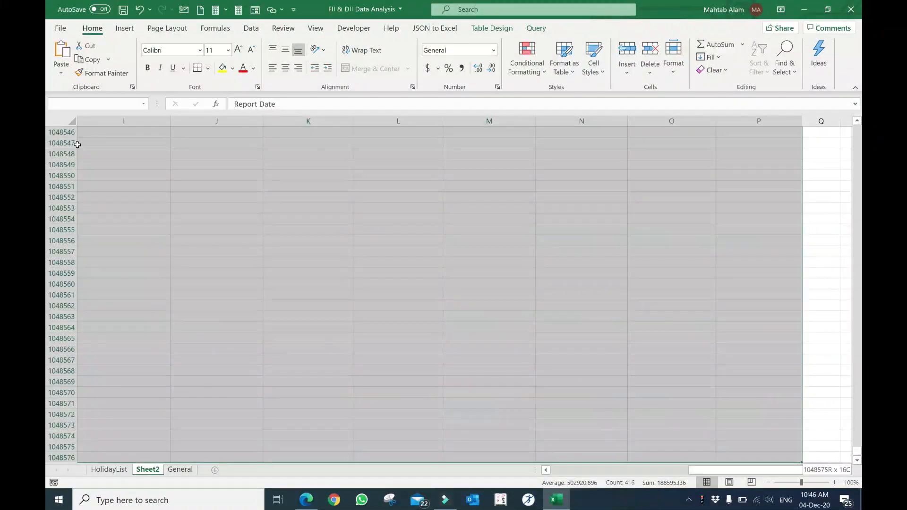
key("ctrl+shift+Up")
scroll(226, 145, "up", 9)
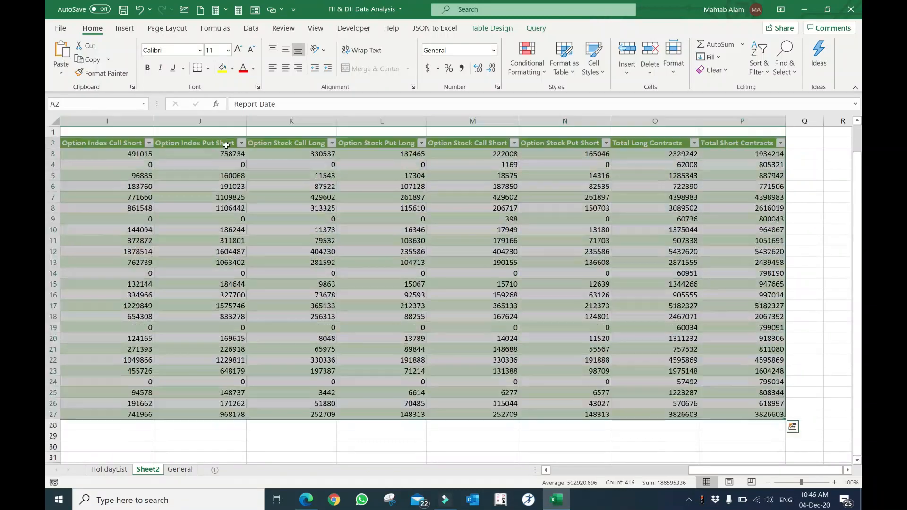
left_click(208, 69)
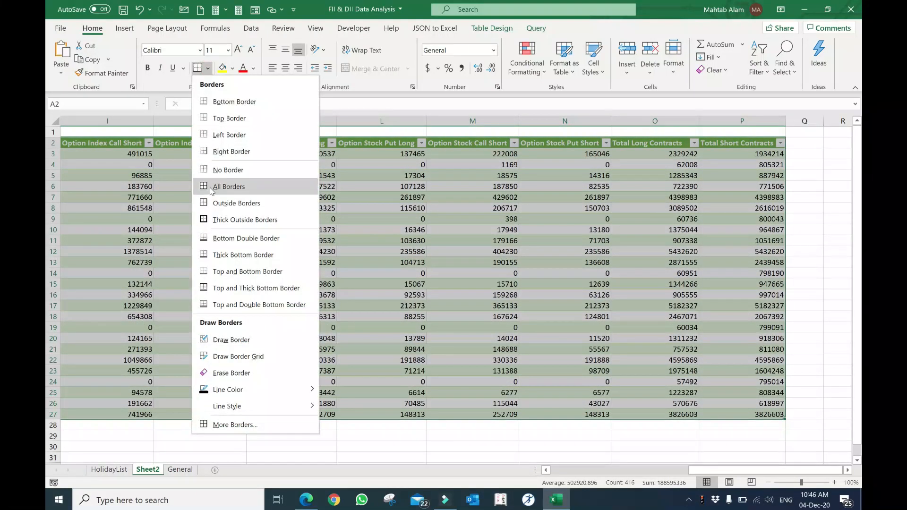
left_click(204, 187)
left_click(345, 207)
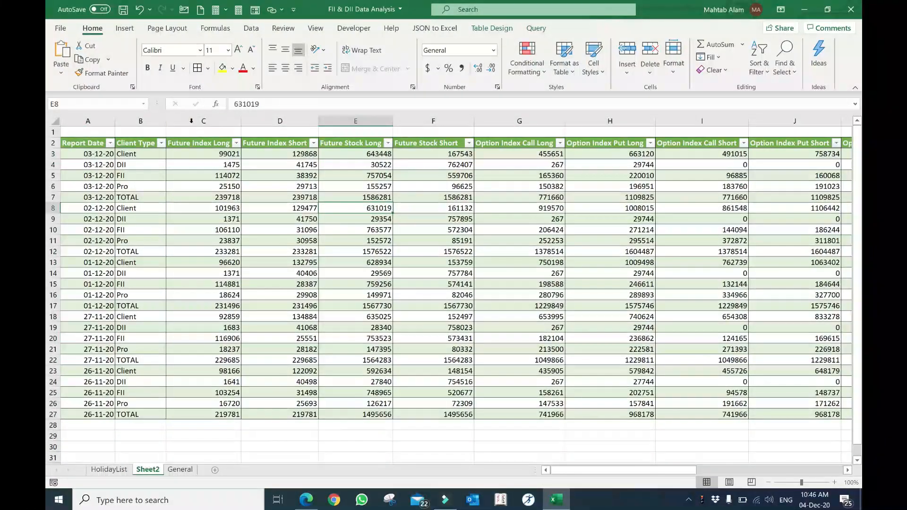
Wrap the text in header row 2 and narrow columns C through P to one equal width.
left_click(52, 143)
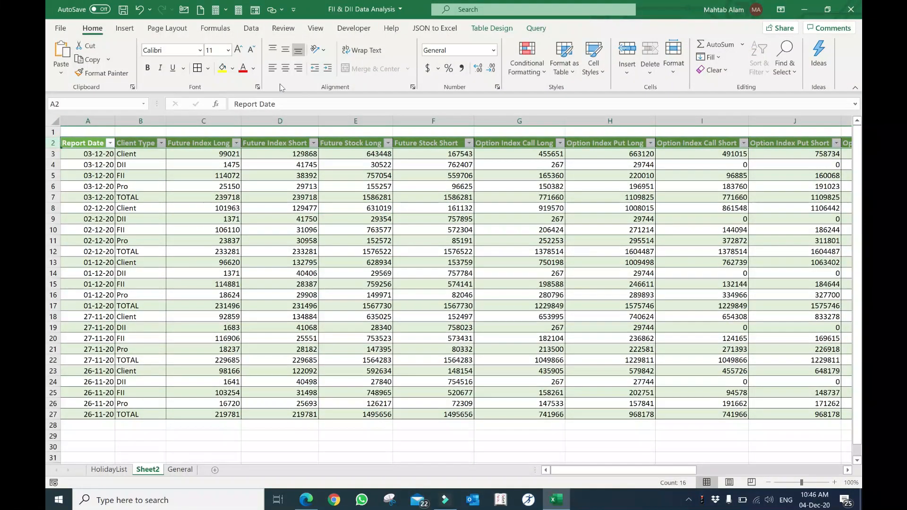
left_click(368, 52)
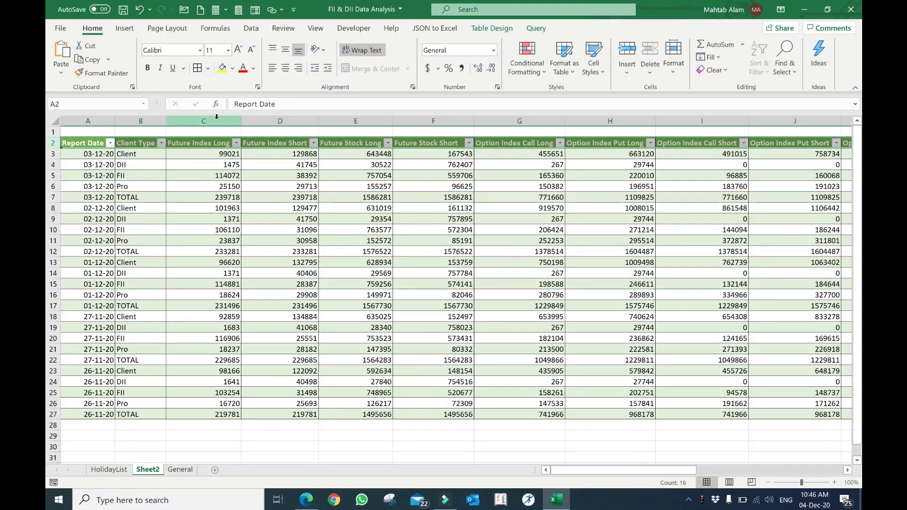
left_click_drag(208, 122, 676, 163)
left_click_drag(692, 122, 647, 131)
left_click(254, 208)
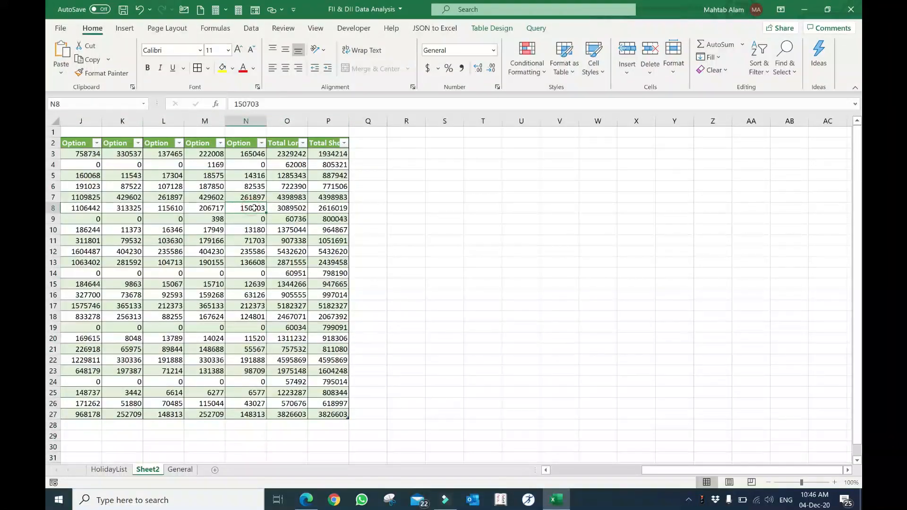
Insert a blank column before the Report Date column of the open interest table.
key("Left")
key("Left")
key("Left")
key("Left")
key("Left")
key("Left")
key("Left")
key("Left")
key("Left")
key("Left")
key("Left")
key("Left")
key("Left")
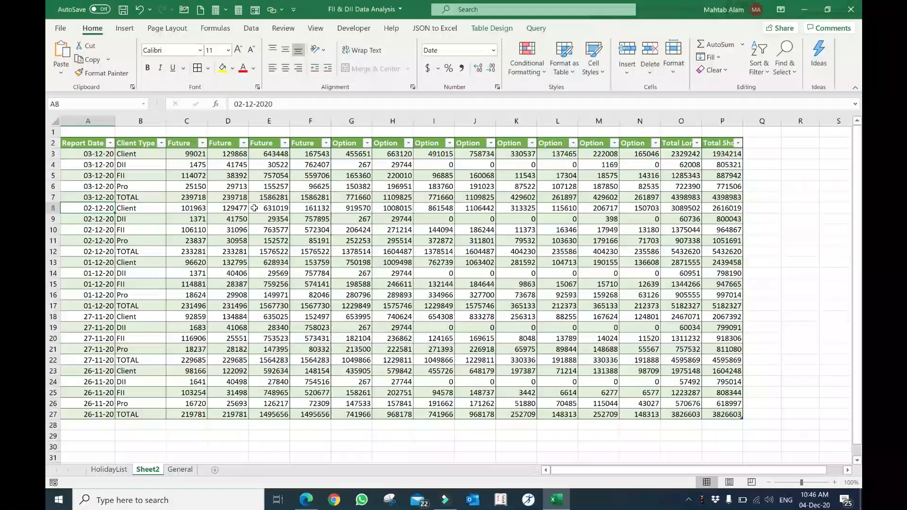
left_click(139, 211)
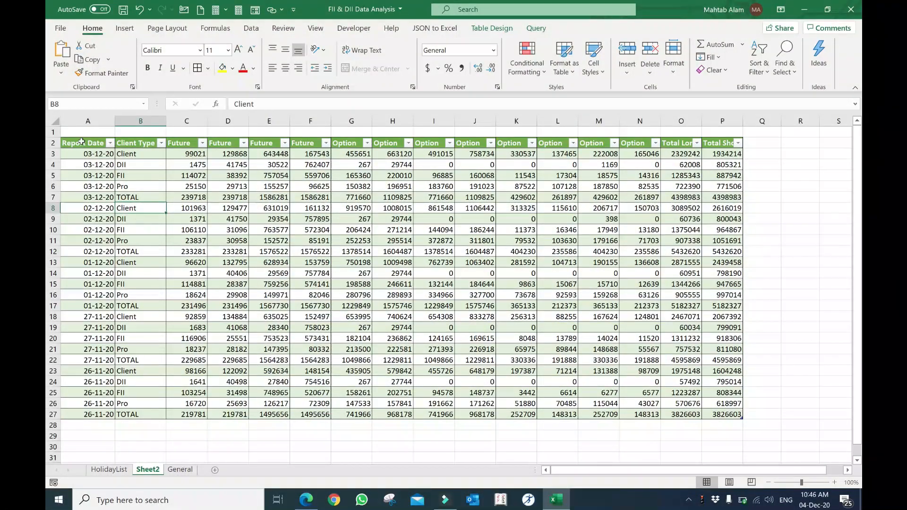
left_click(83, 121)
right_click(83, 122)
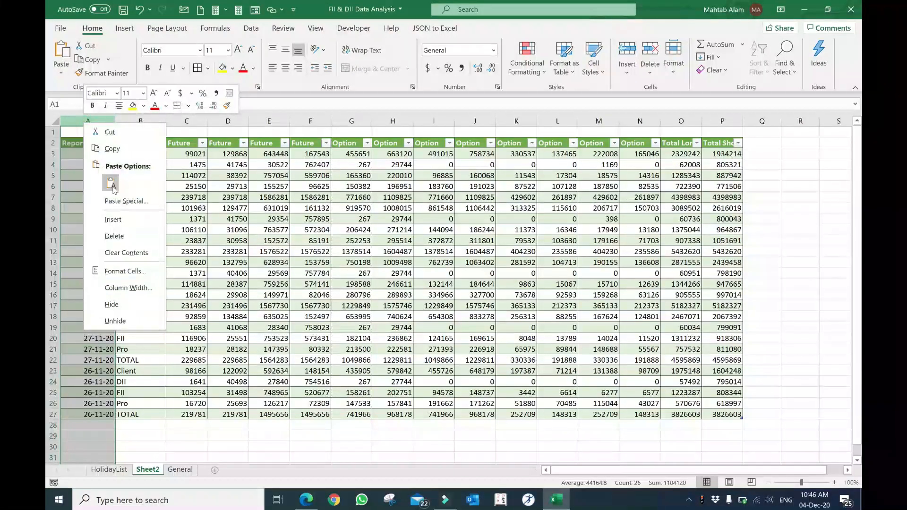
left_click(115, 217)
left_click(773, 462)
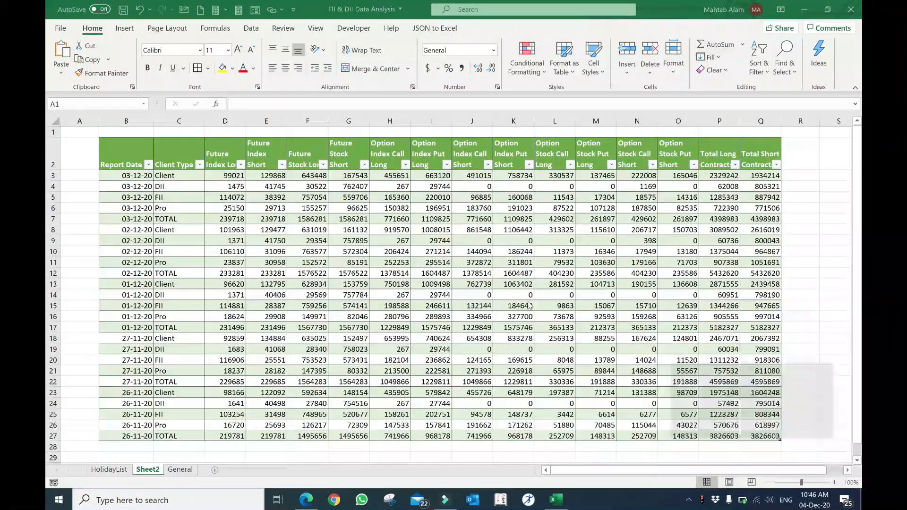
left_click(302, 229)
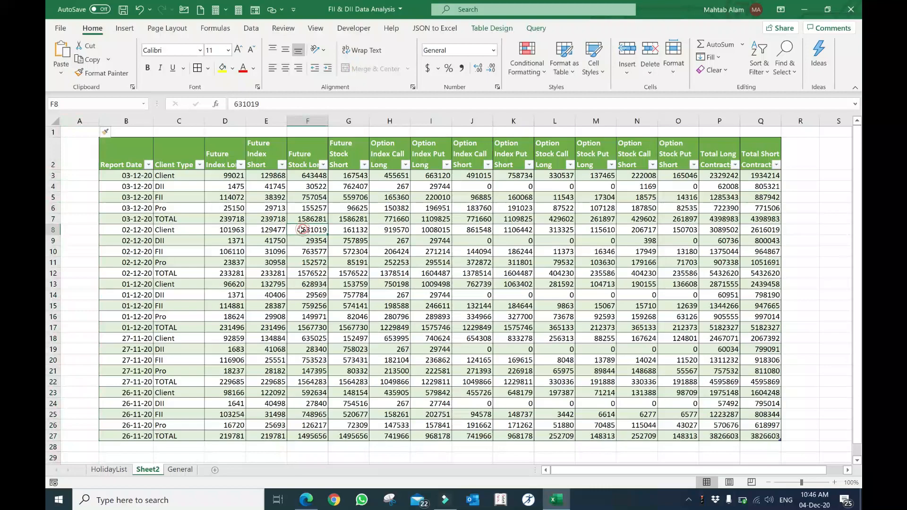
Format the open interest figures in D3:Q27 with comma separators and no decimal places.
left_click(239, 175)
left_click_drag(245, 175, 770, 436)
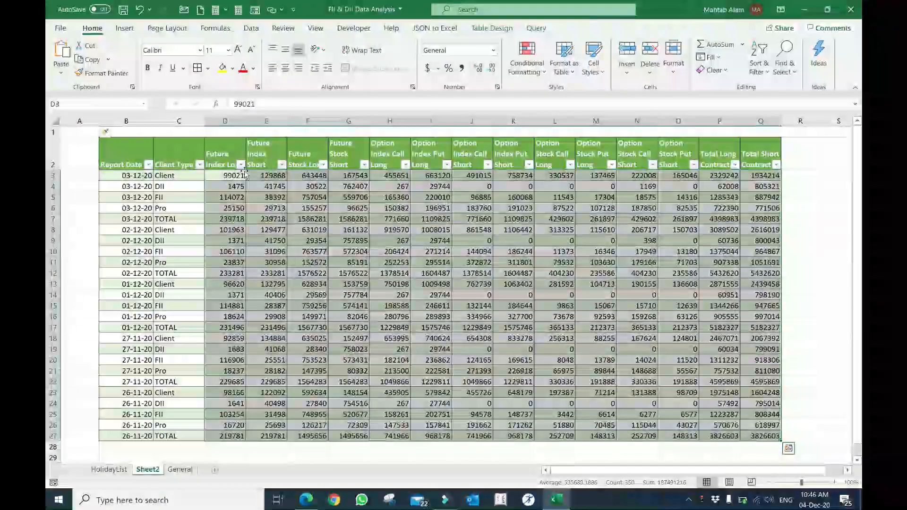
left_click(461, 68)
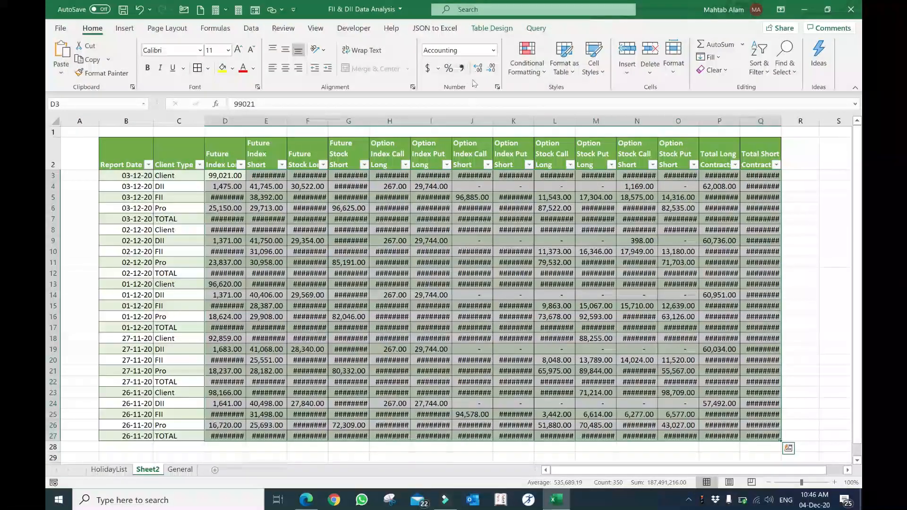
left_click(491, 68)
left_click(492, 68)
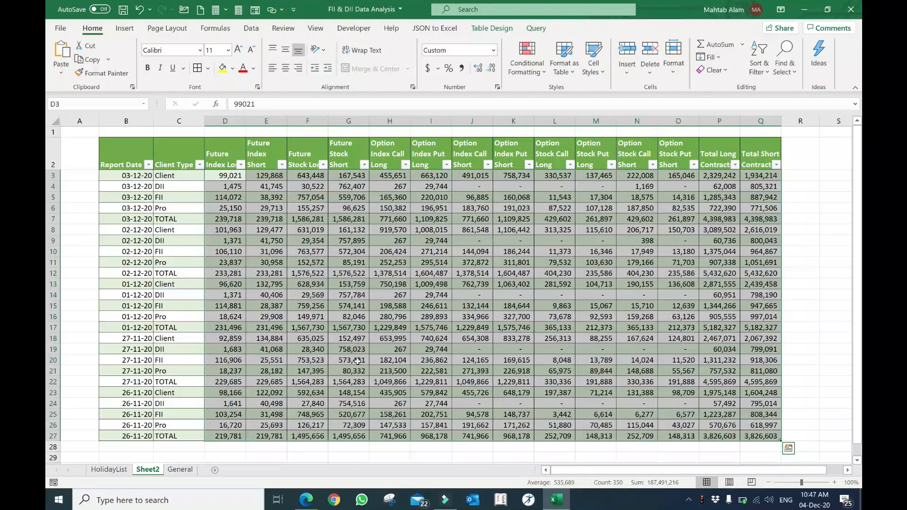
left_click(377, 324)
left_click(294, 251)
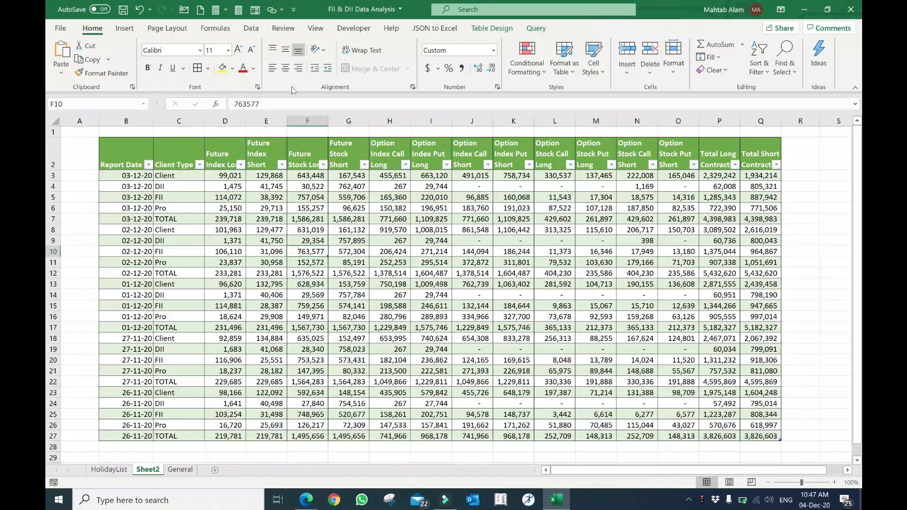
Turn off column width adjustment in the open interest table's external data properties.
left_click(251, 28)
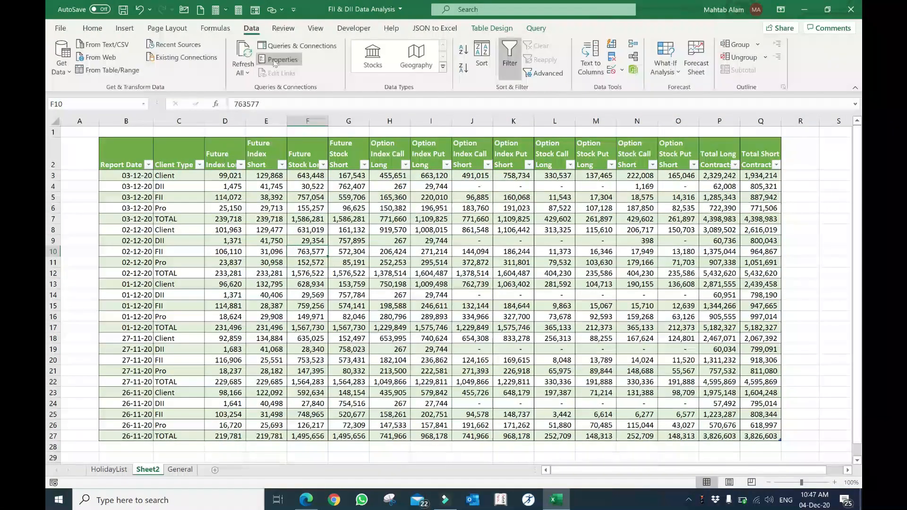
left_click(278, 59)
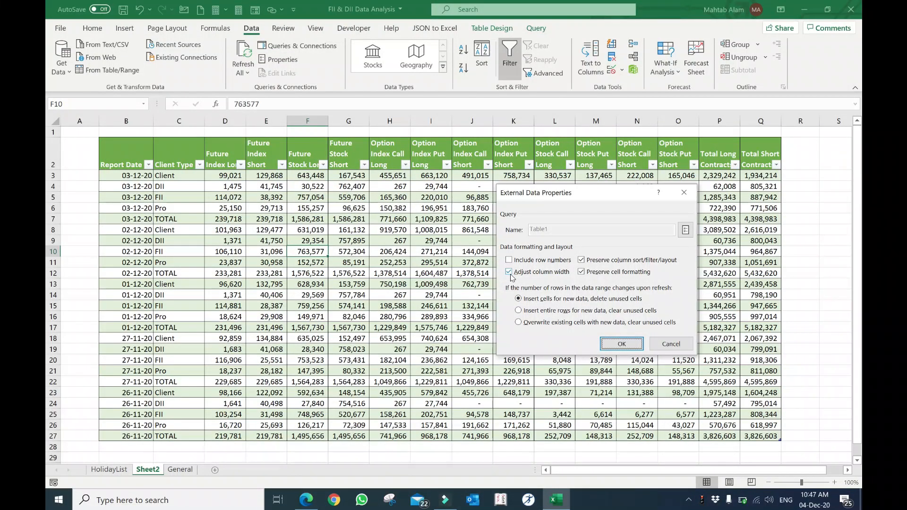
key("Return")
left_click(512, 297)
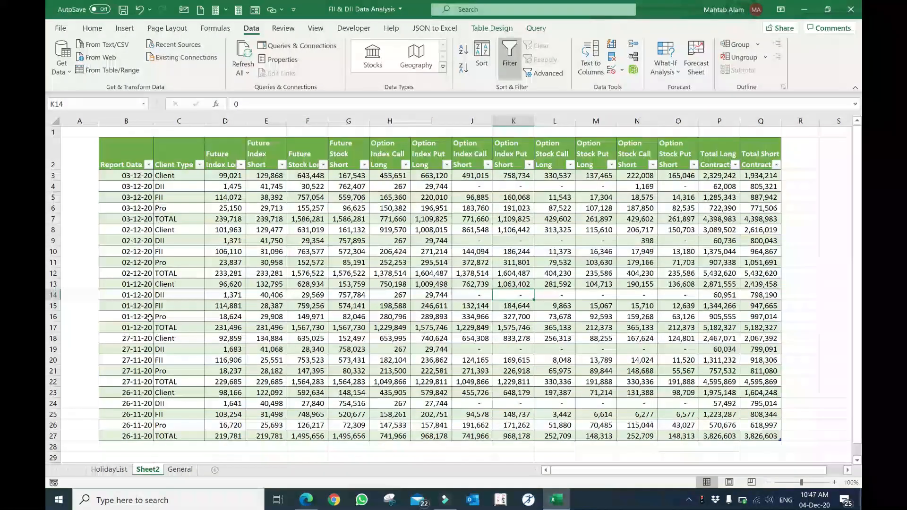
Show the report dates in B3:B27 as dd-mmm-yy and centre the header row both horizontally and vertically.
left_click_drag(135, 177, 141, 426)
key("ctrl+shift+numbersign")
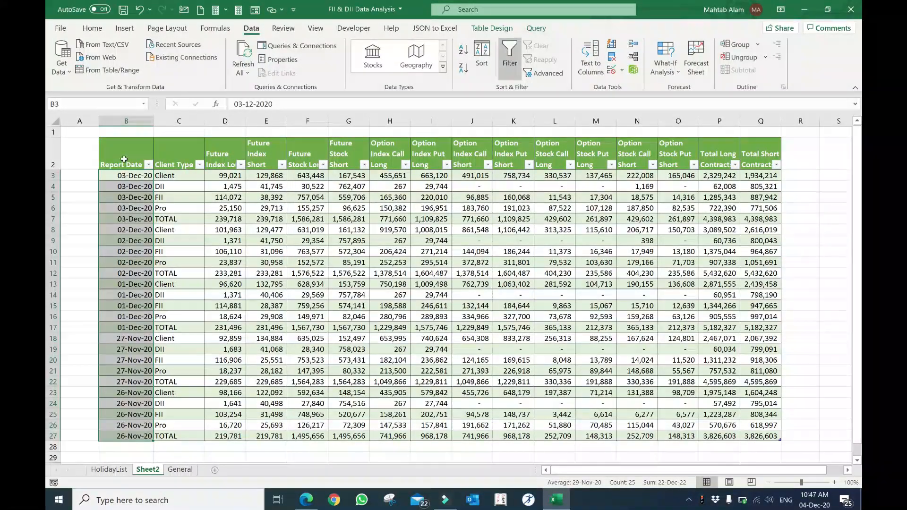
left_click_drag(125, 162, 761, 162)
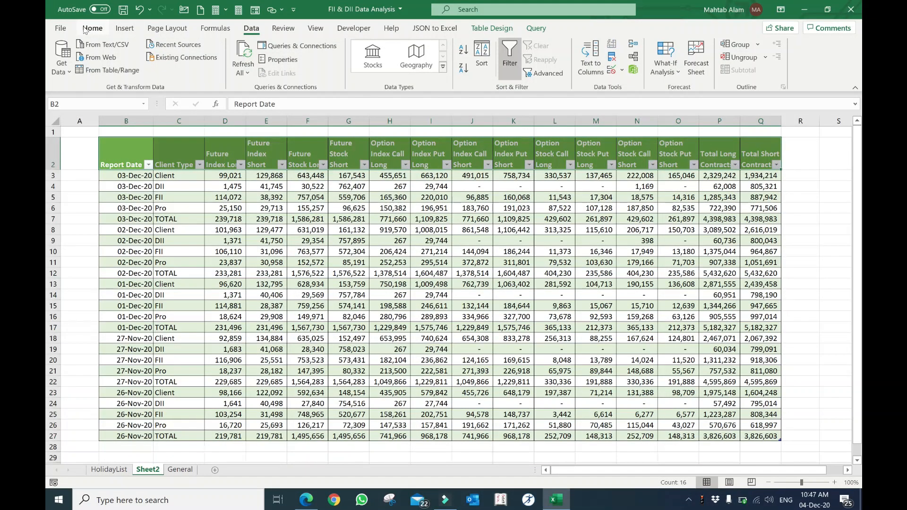
left_click(91, 29)
left_click(285, 51)
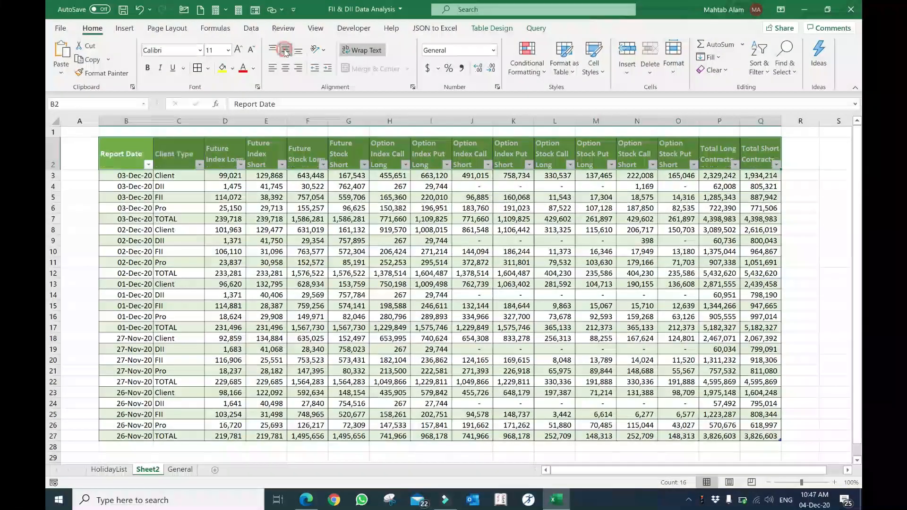
left_click(286, 69)
left_click(296, 236)
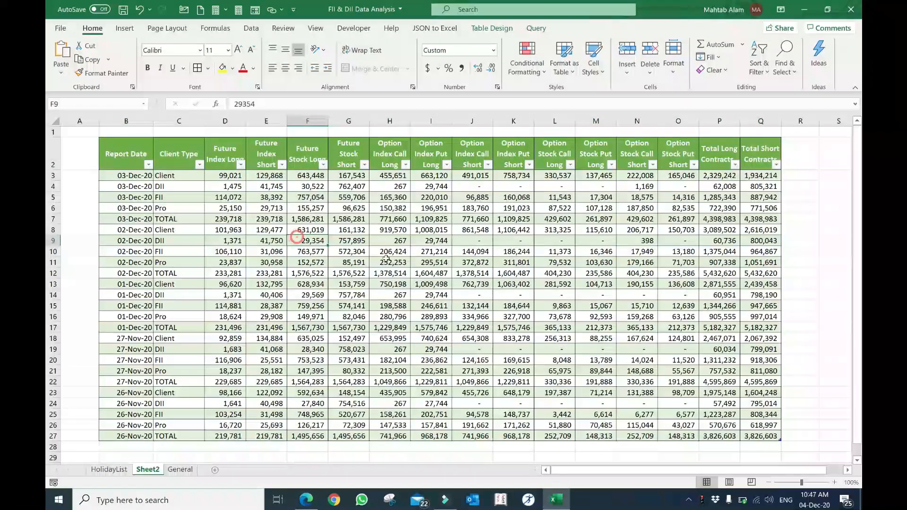
left_click(169, 218)
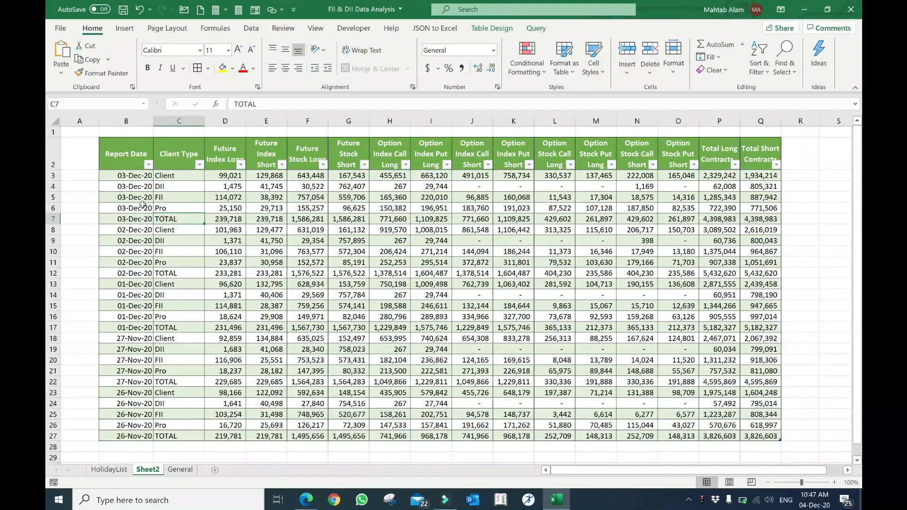
Filter the open interest table to the report date 03 December 2020 only.
left_click(148, 165)
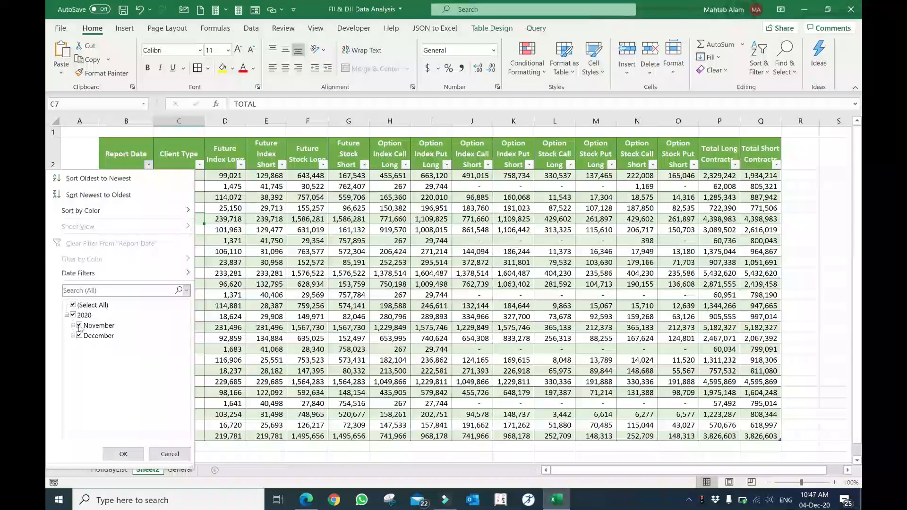
left_click(73, 306)
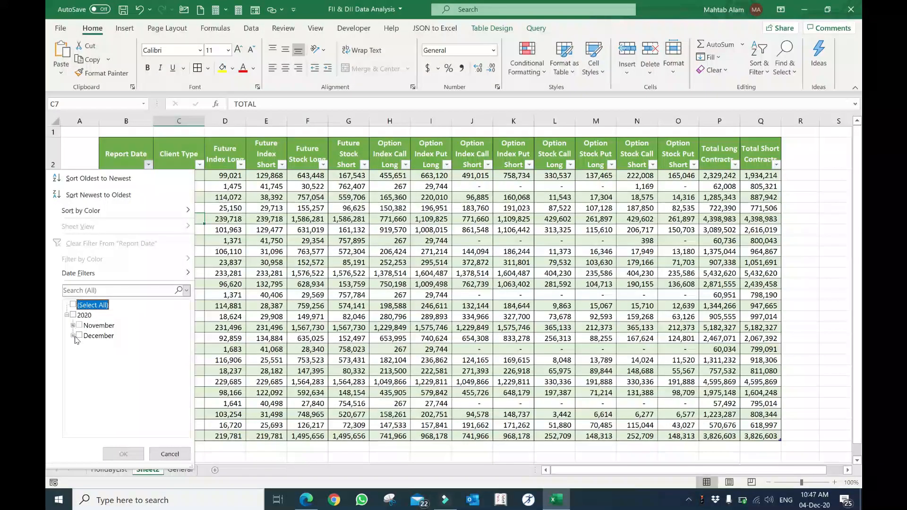
left_click(73, 335)
left_click(90, 367)
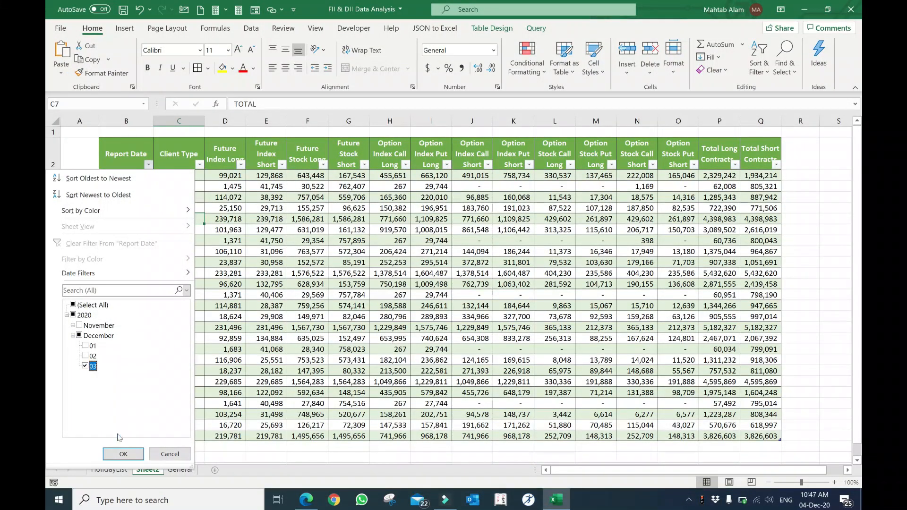
left_click(123, 454)
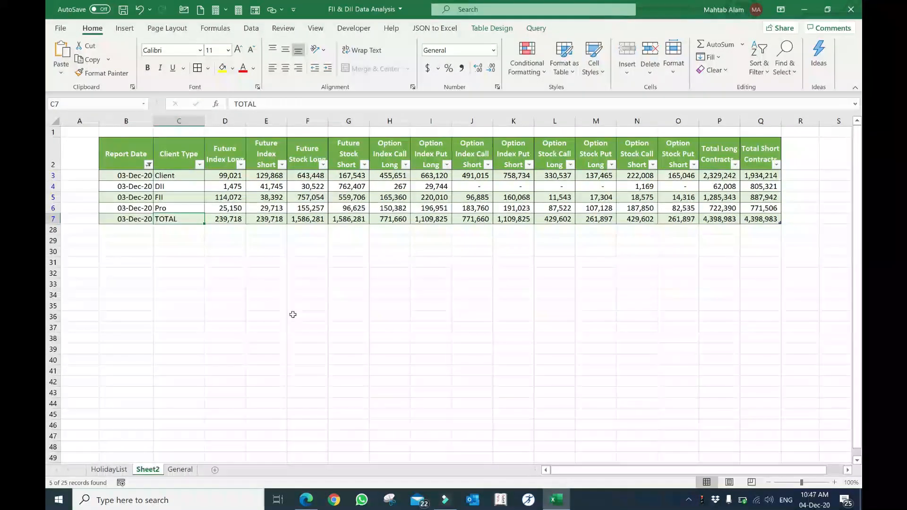
Remove the filter and its header arrows from the open interest table.
left_click(618, 188)
key("ctrl+shift+l")
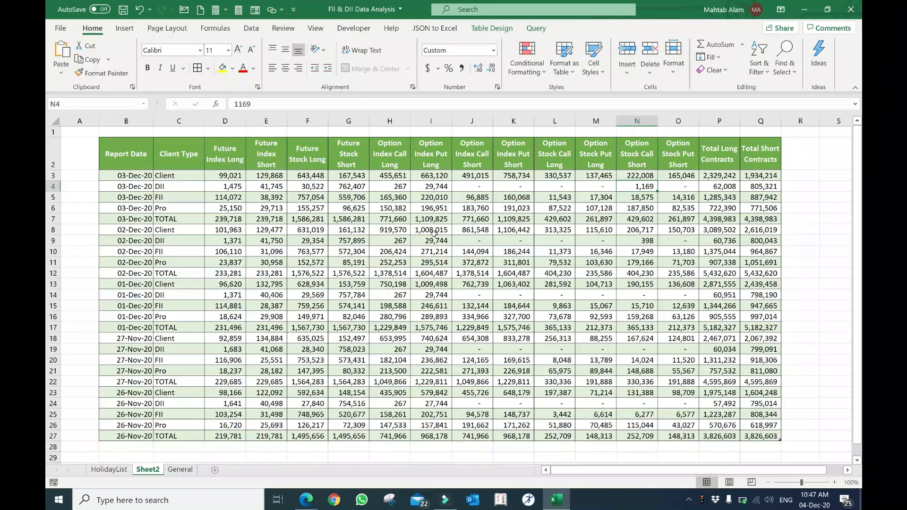
left_click(433, 233)
scroll(434, 236, "down", 6)
scroll(437, 241, "up", 5)
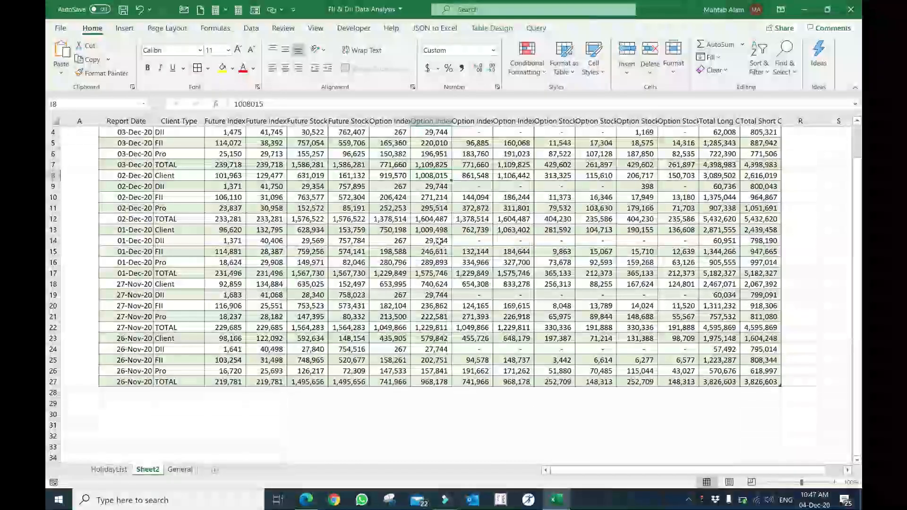
scroll(439, 241, "up", 1)
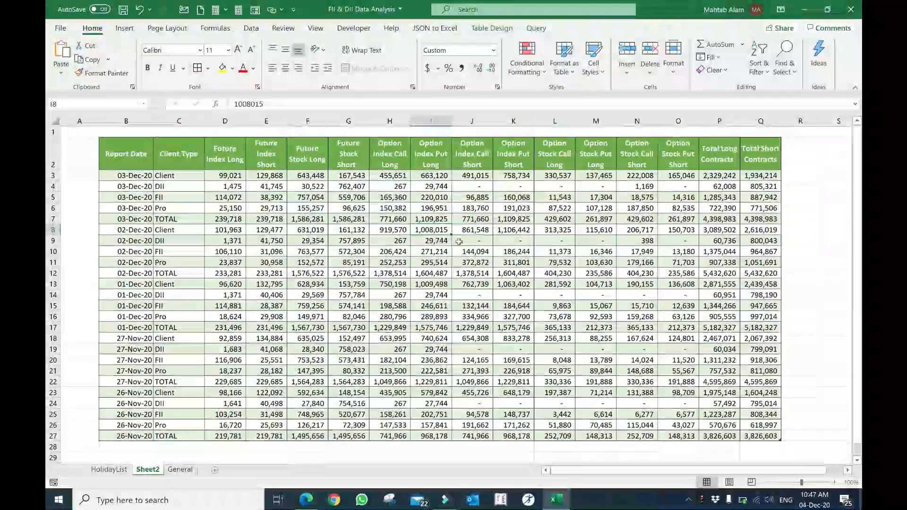
left_click(54, 176)
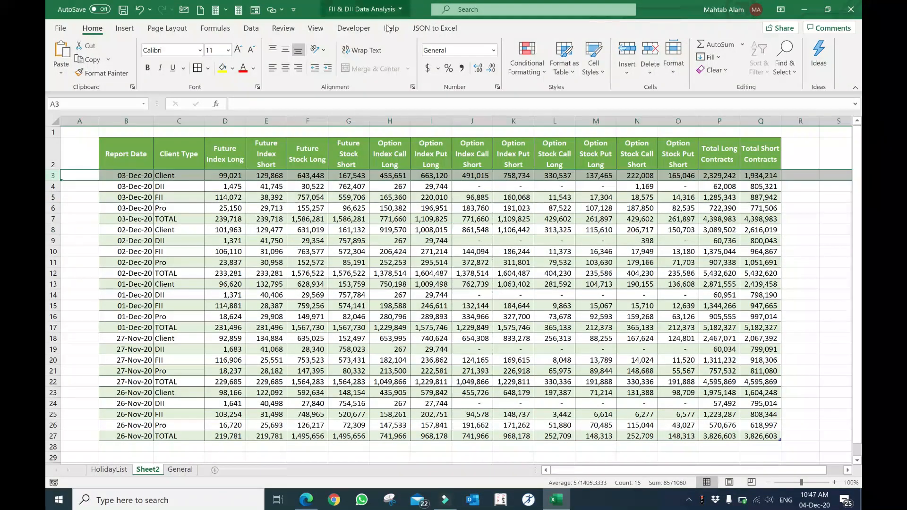
left_click(433, 272)
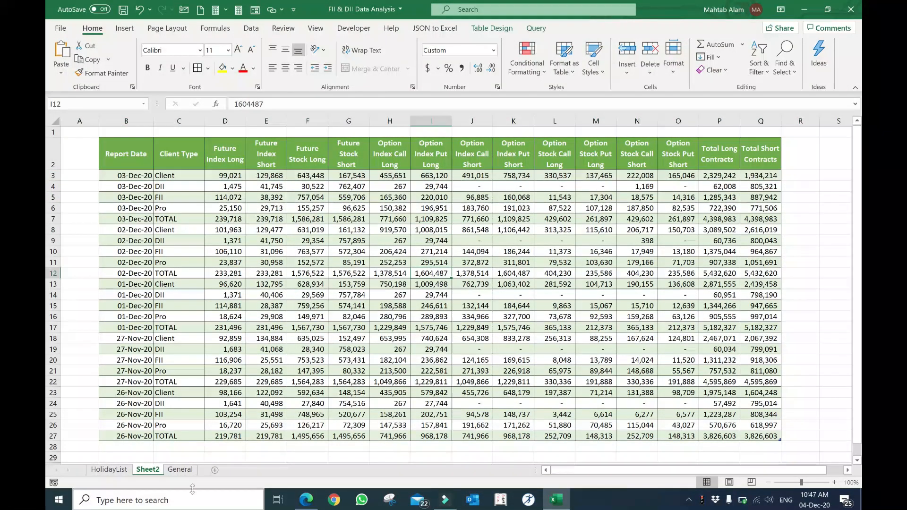
Move Sheet2 after the General sheet and rename it LiveData.
left_click_drag(148, 471, 213, 470)
left_click(249, 295)
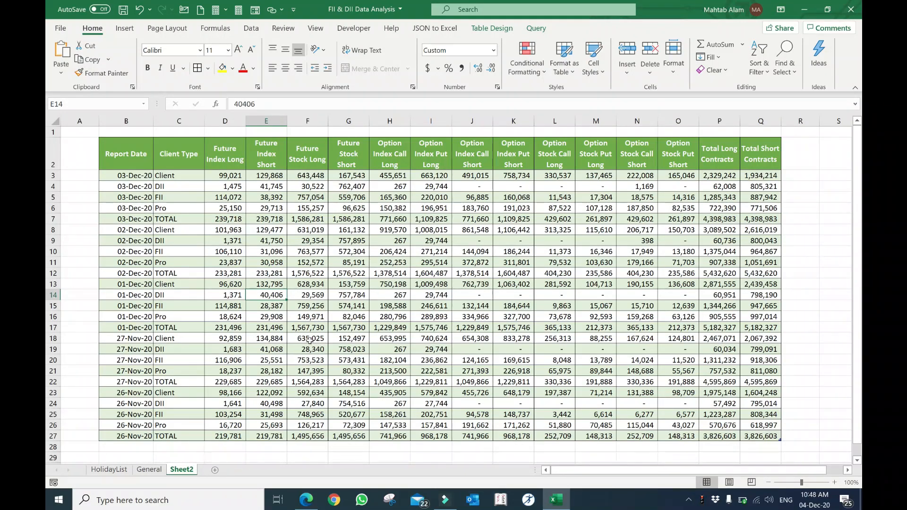
right_click(185, 474)
left_click(222, 340)
type("Live")
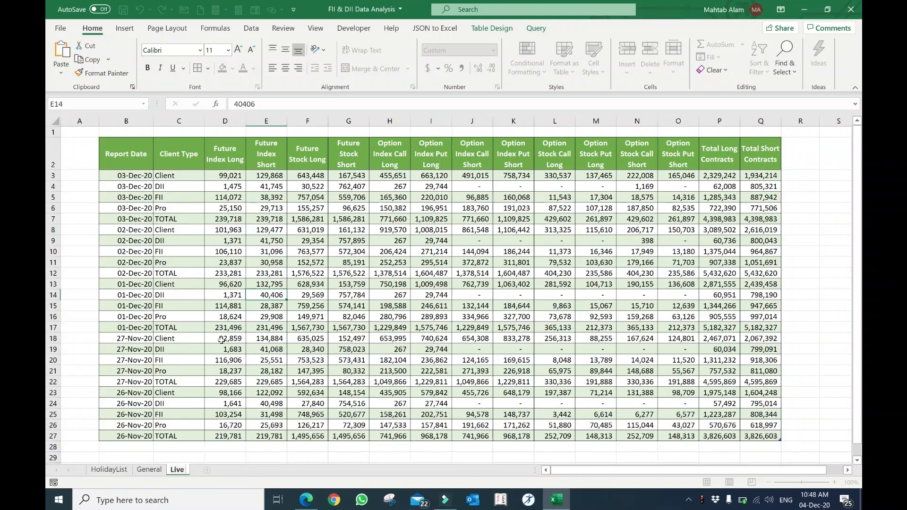
type("Data")
left_click(274, 294)
Delete the 27-Nov-20 and 26-Nov-20 rows from the Report Date table on the General sheet and save the workbook.
left_click(149, 469)
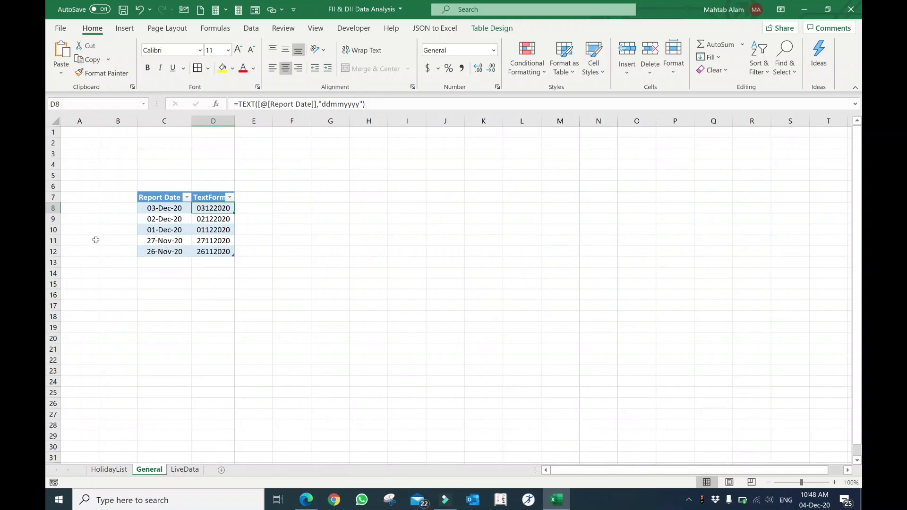
left_click_drag(53, 241, 53, 251)
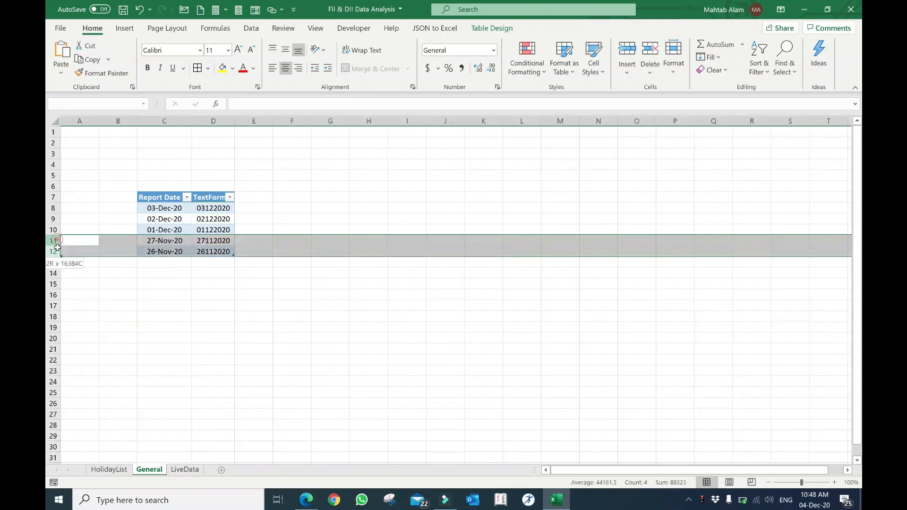
right_click(226, 253)
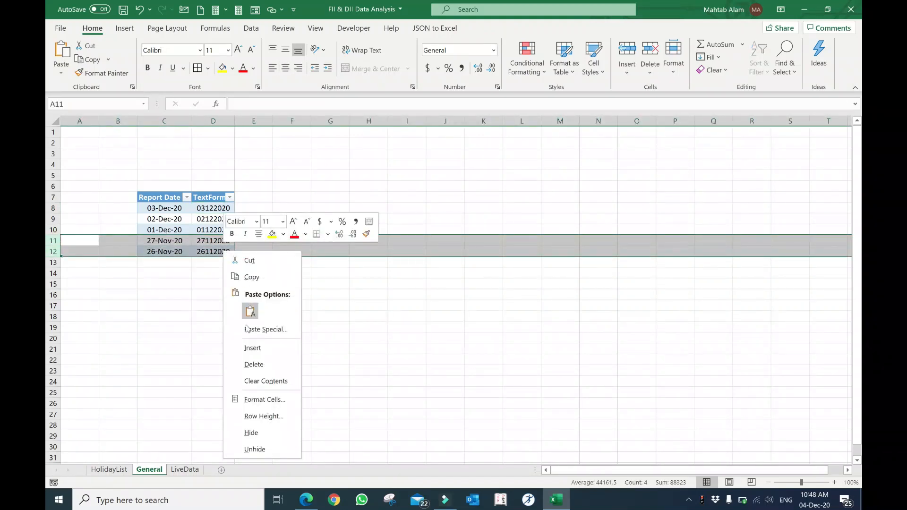
left_click(249, 356)
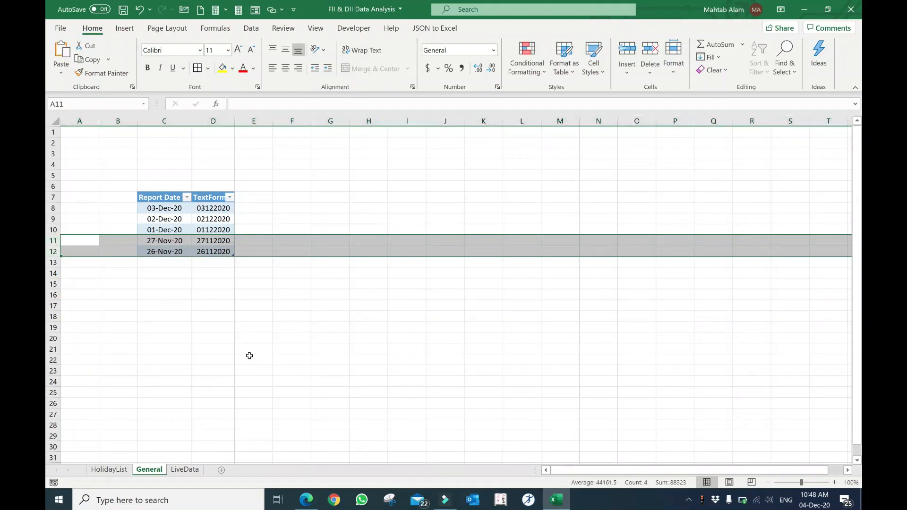
left_click(216, 218)
key("ctrl+s")
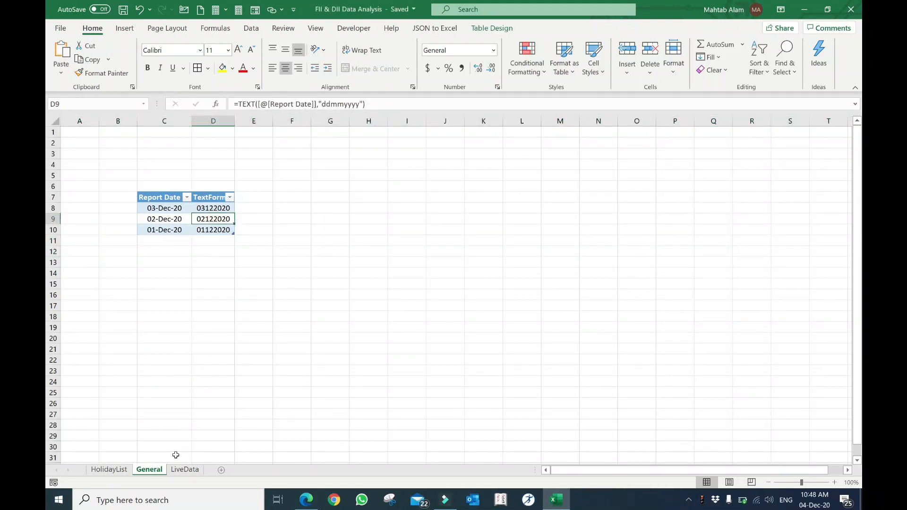
Refresh the open interest table on the LiveData sheet.
left_click(185, 469)
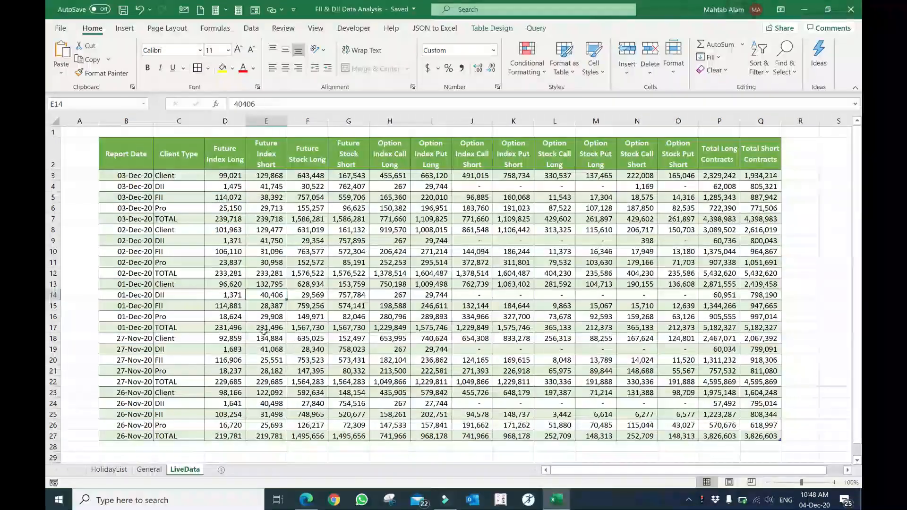
right_click(284, 279)
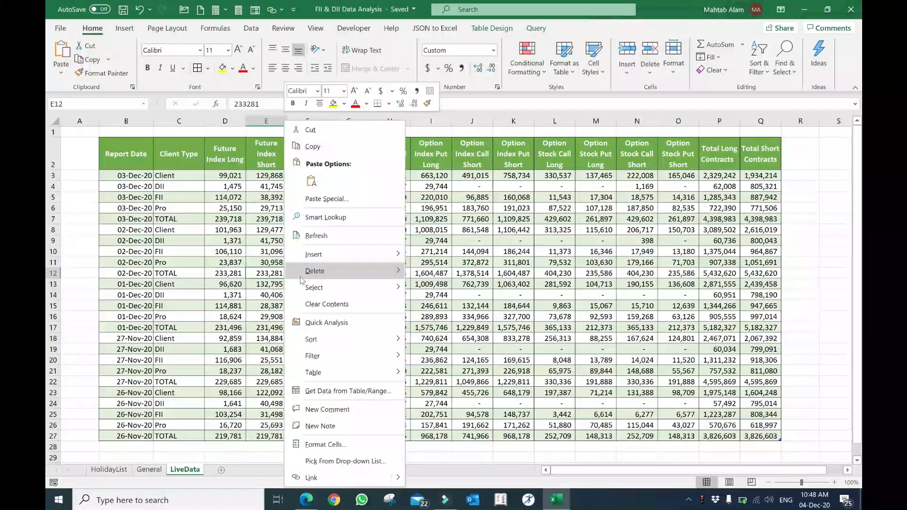
left_click(328, 237)
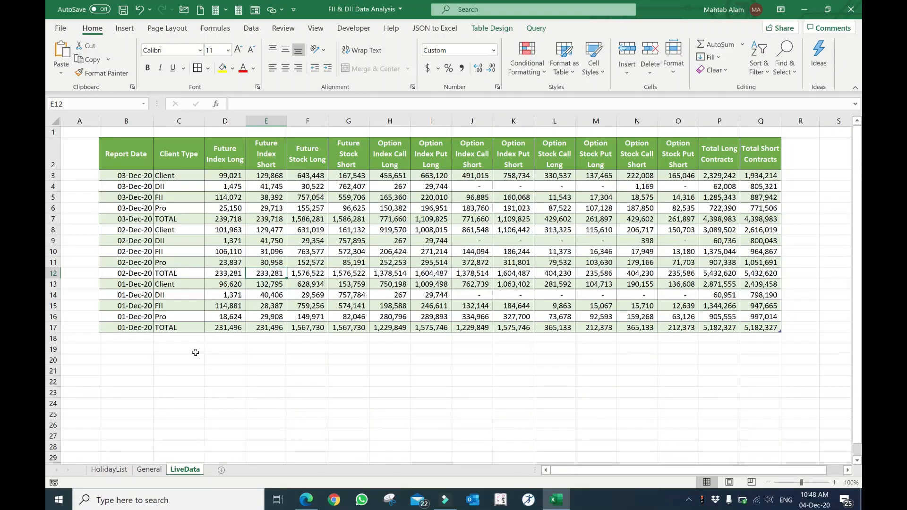
Compare the report dates listed on the General sheet with those in the open interest table on LiveData.
left_click(144, 470)
left_click(164, 209)
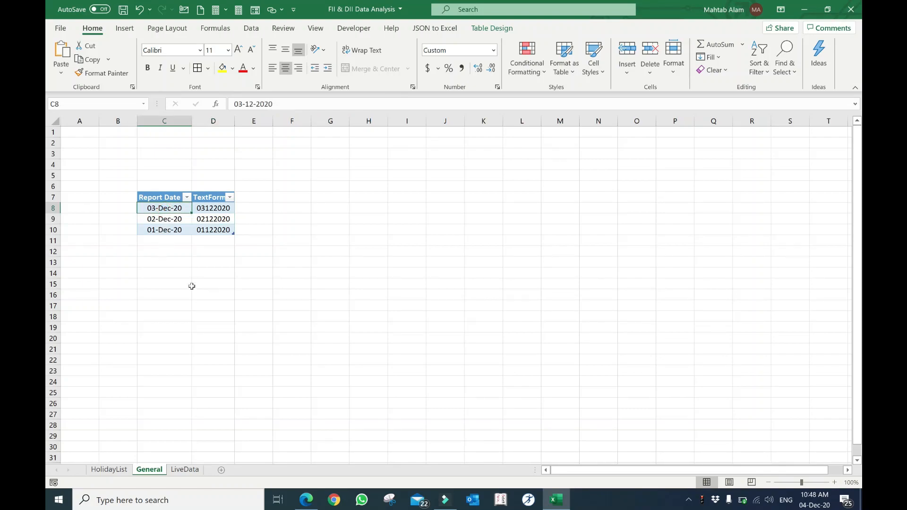
left_click(185, 469)
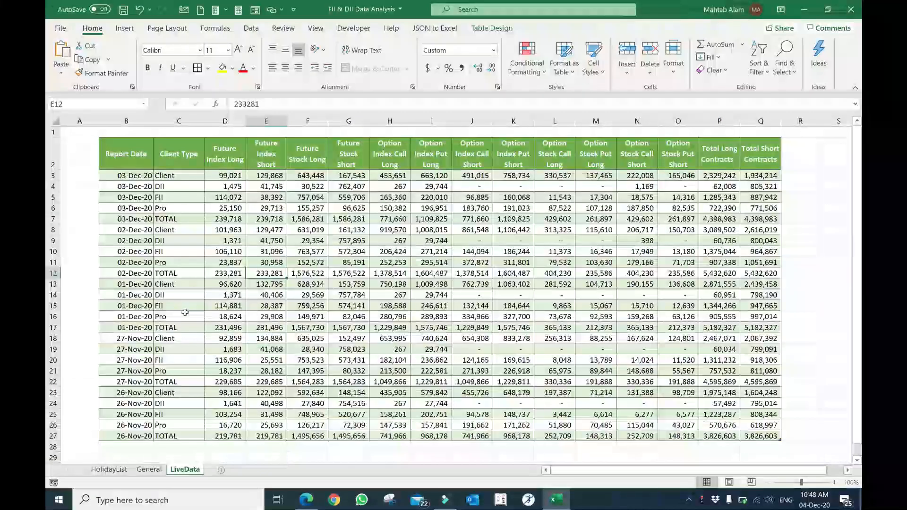
scroll(148, 447, "down", 4)
left_click(149, 468)
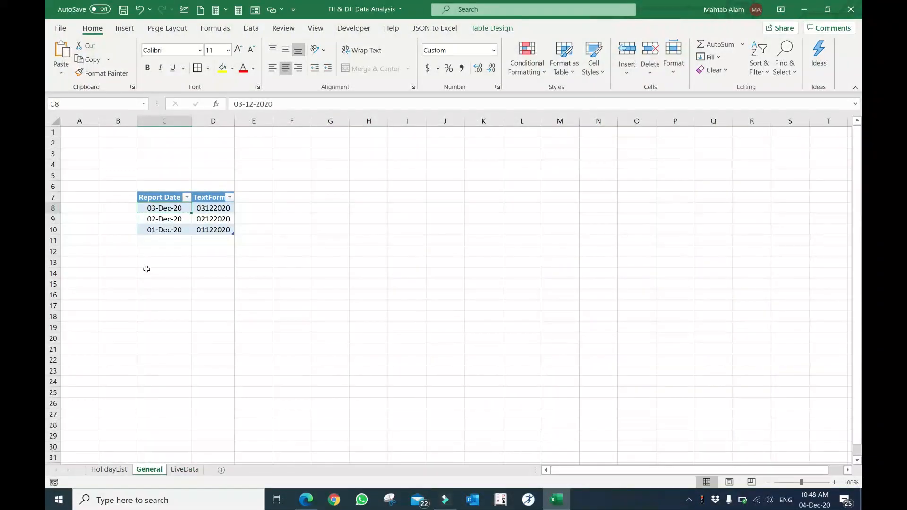
scroll(185, 291, "up", 4)
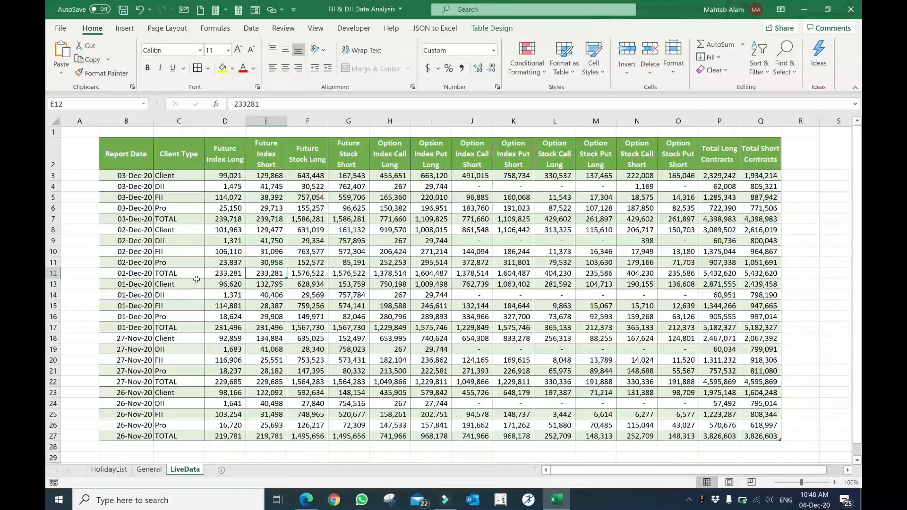
scroll(417, 274, "down", 6)
scroll(488, 314, "up", 6)
left_click(285, 238)
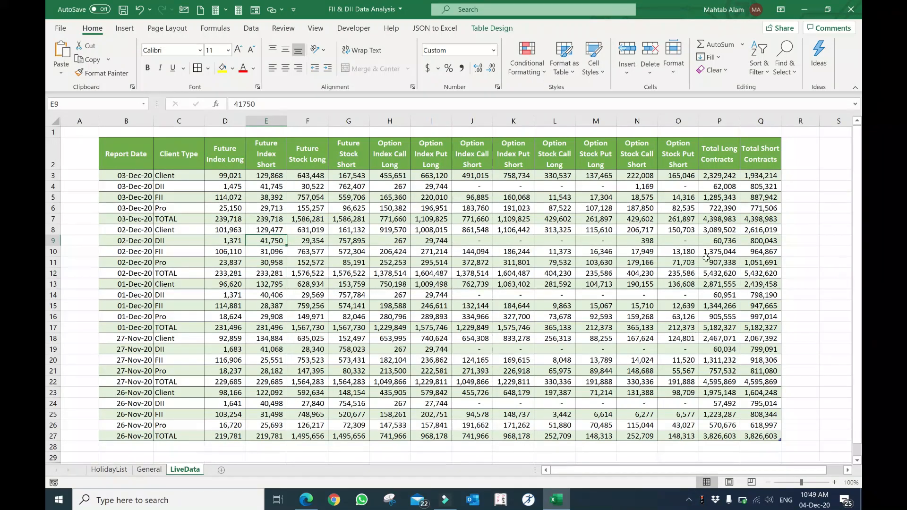